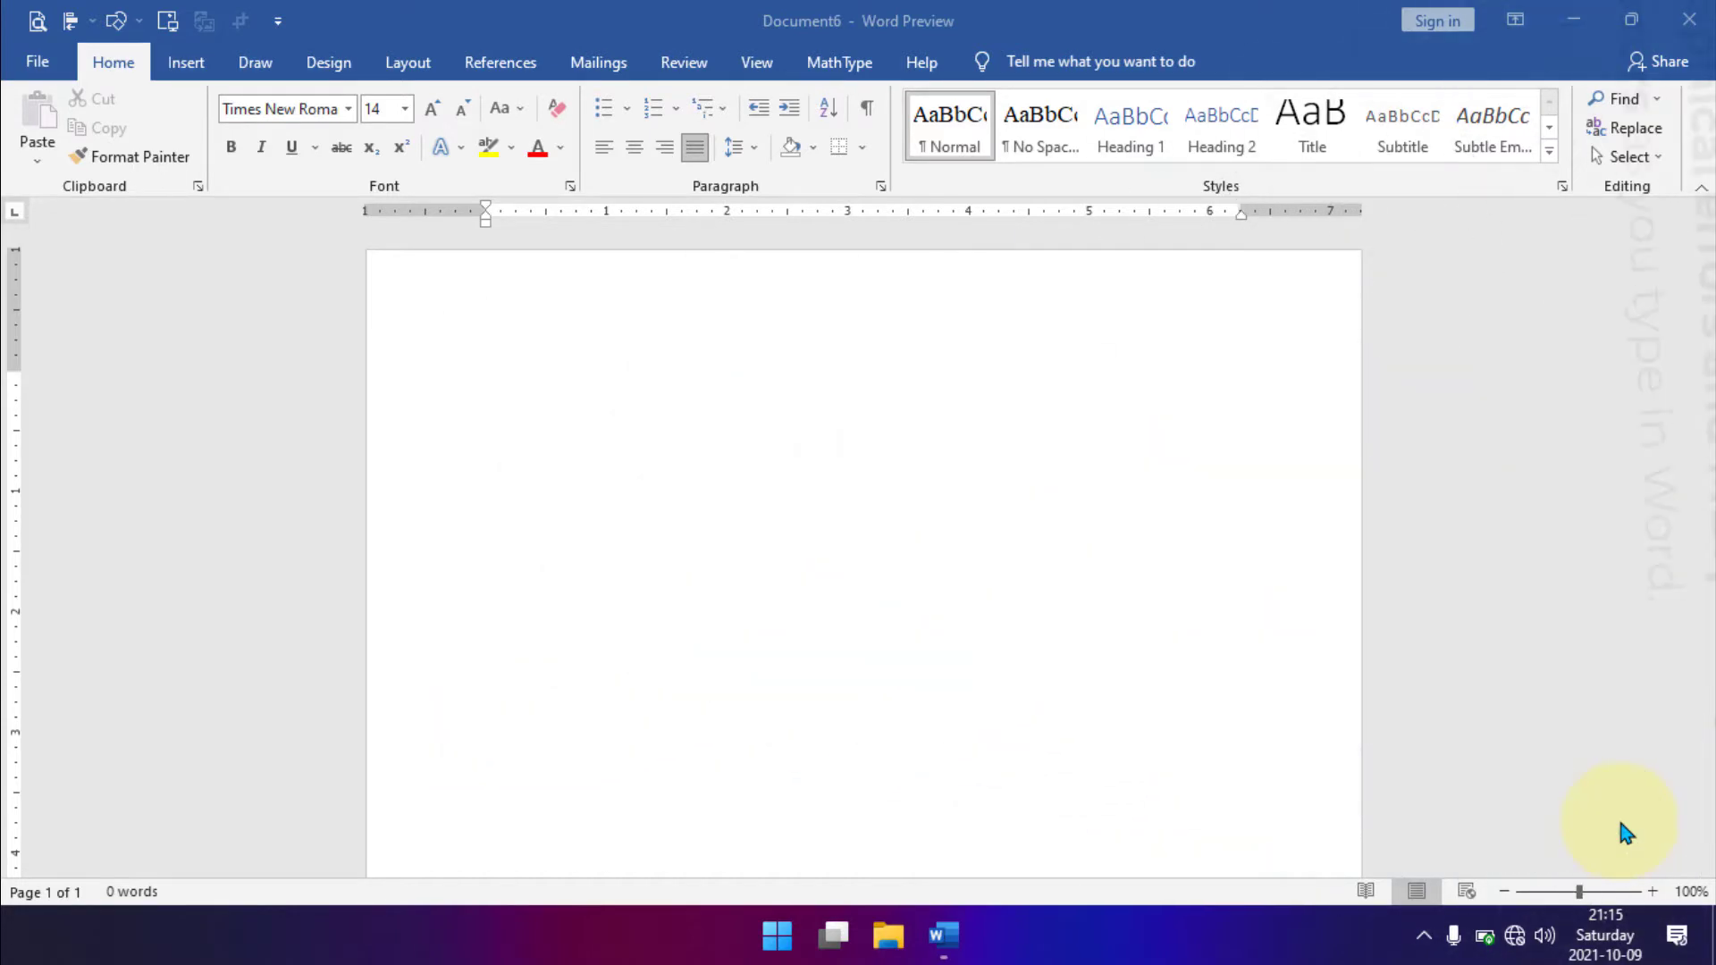
# Type the words "mispell" and "different" on the first line of the blank document.
pyautogui.click(623, 474)
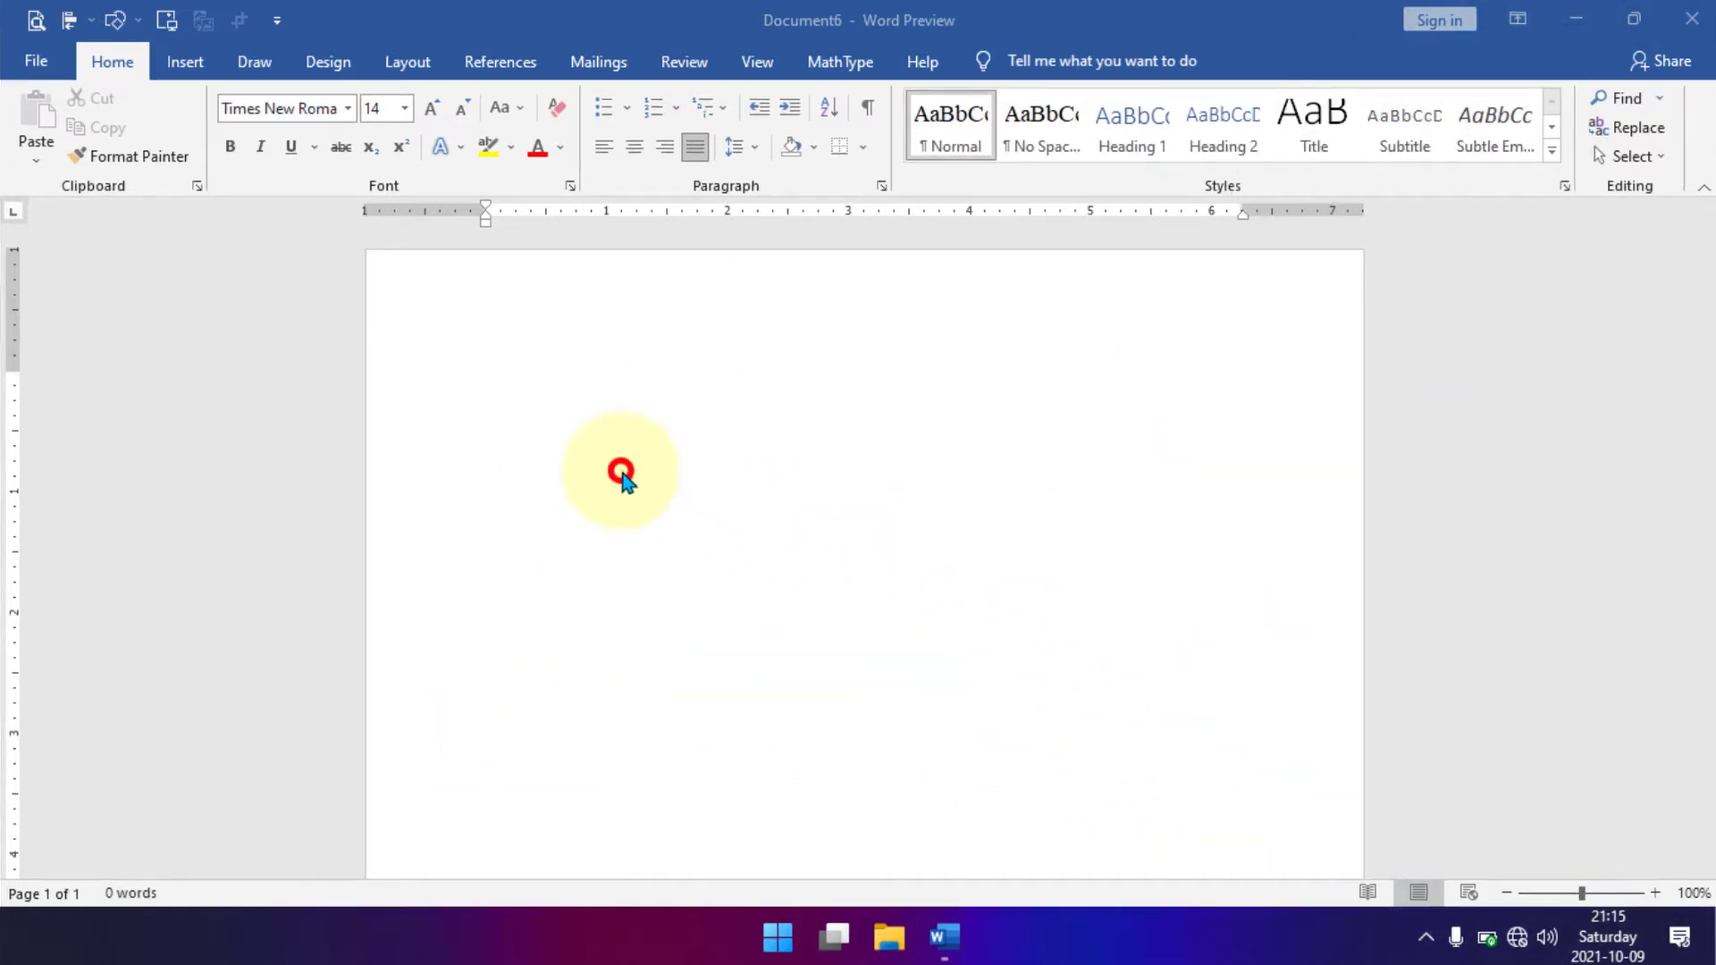
pyautogui.write('mispell')
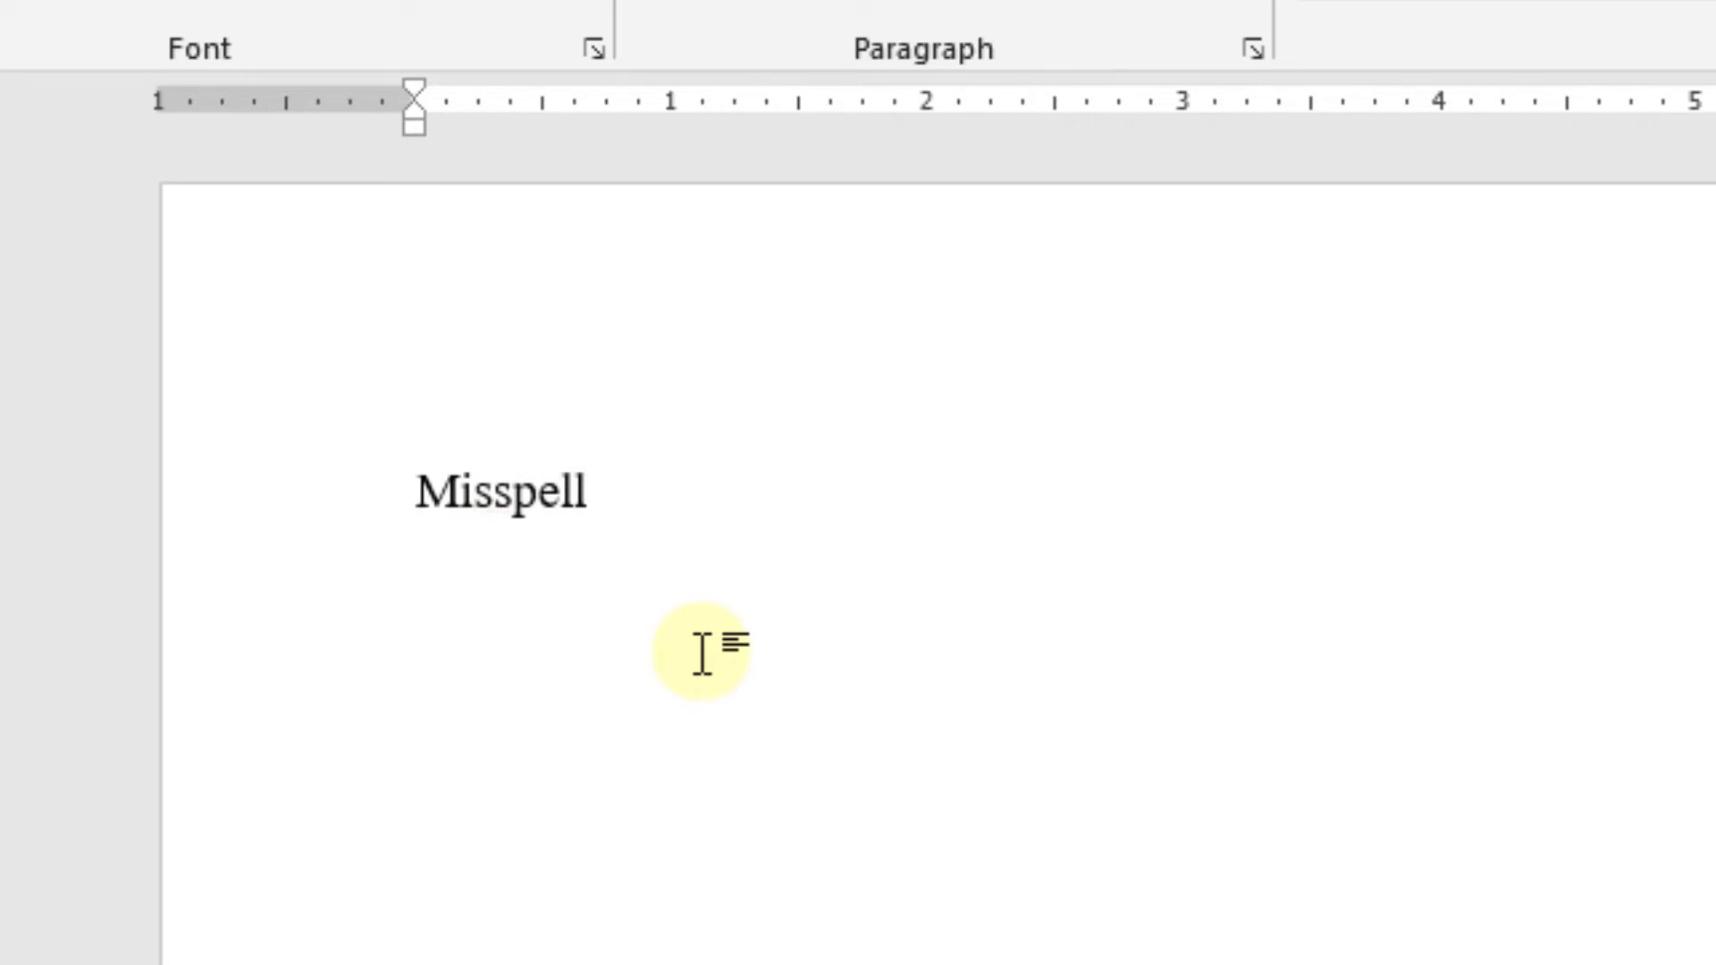
pyautogui.write('different')
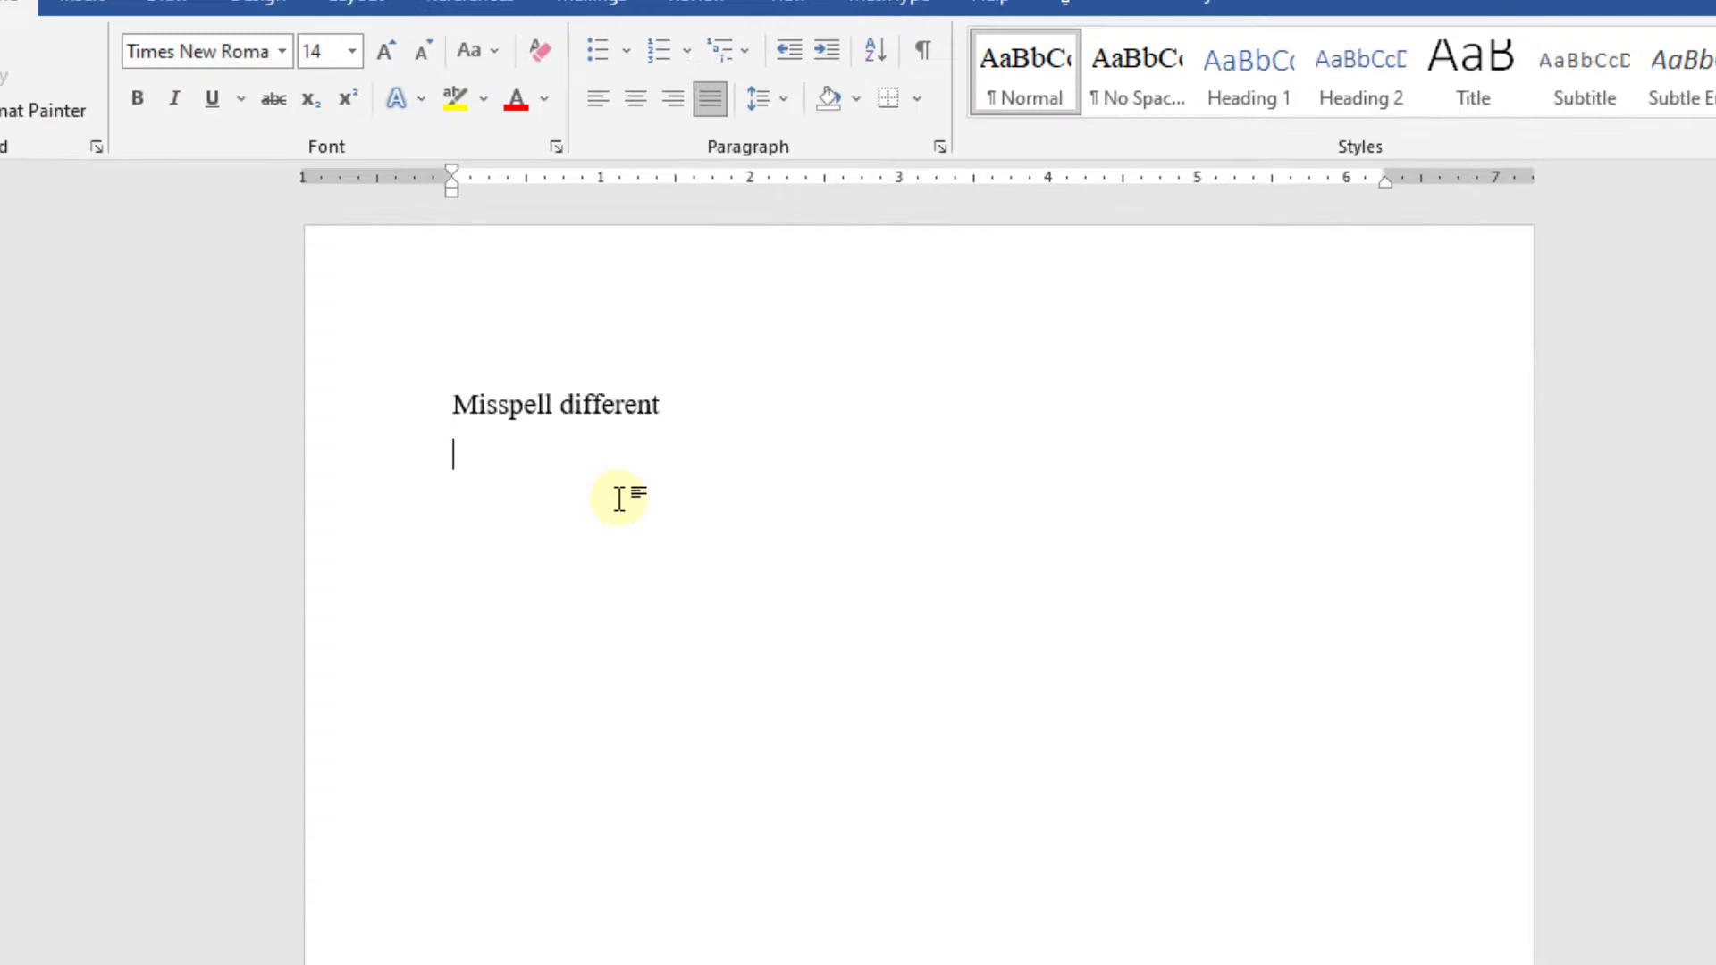
# Type "(tm)" and "-->" on the line below the two words to try the automatic symbol replacements.
pyautogui.write('(')
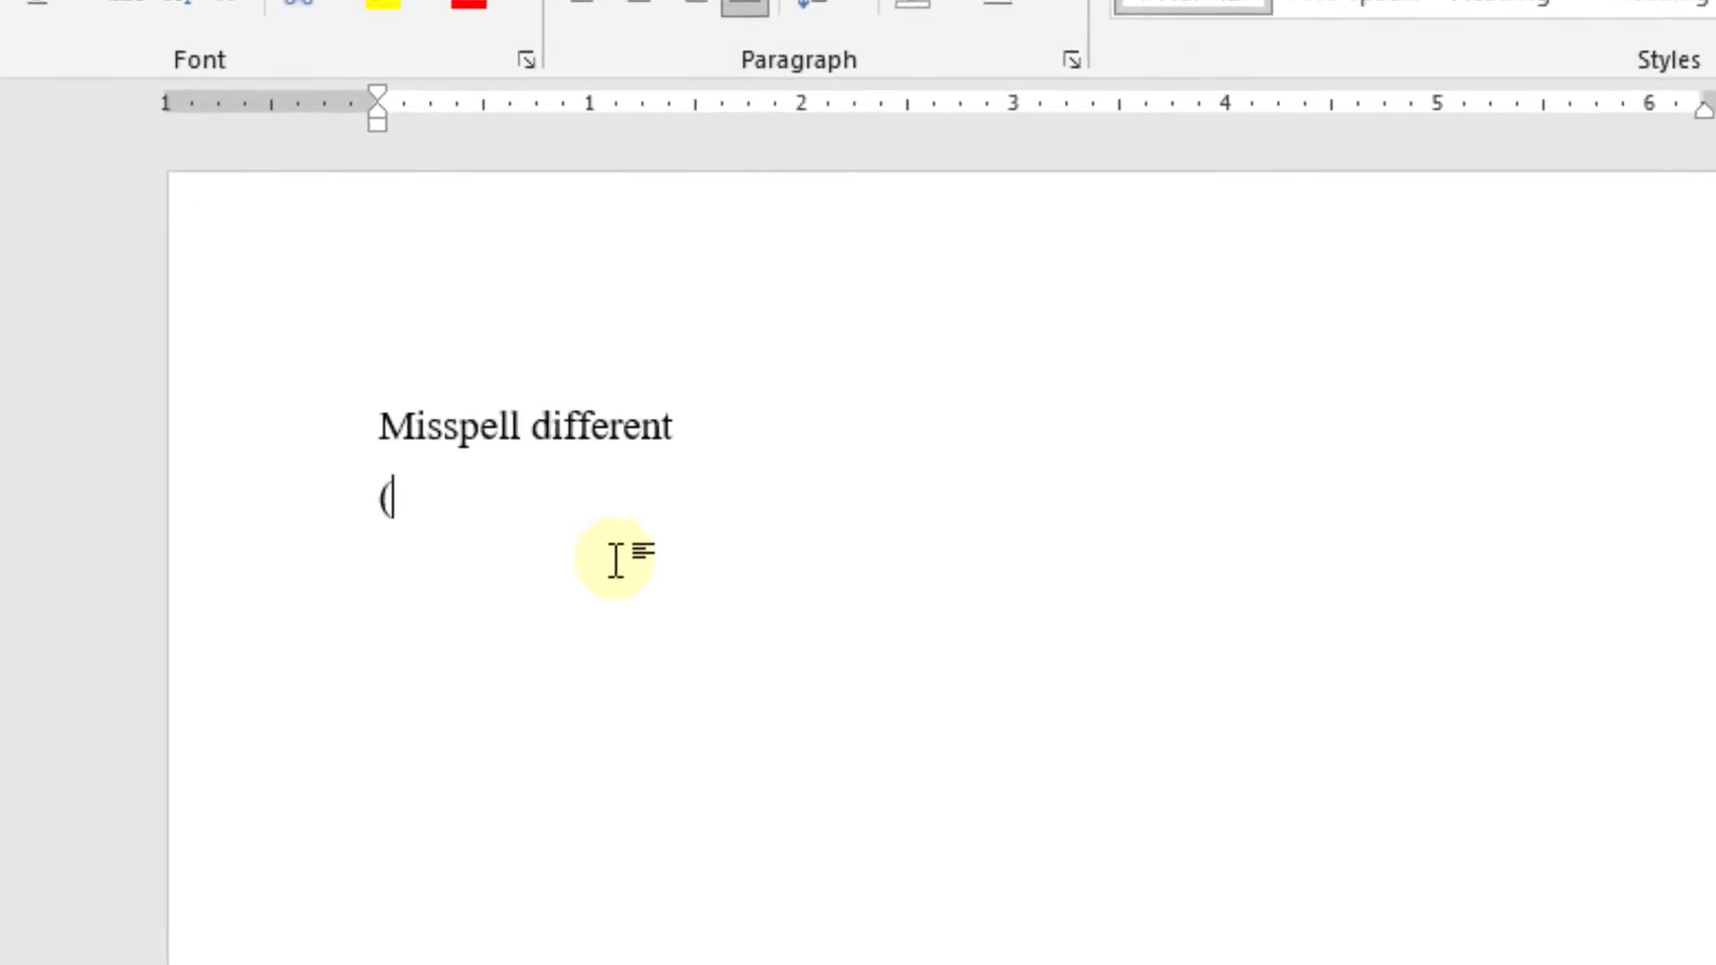
pyautogui.write('tm)')
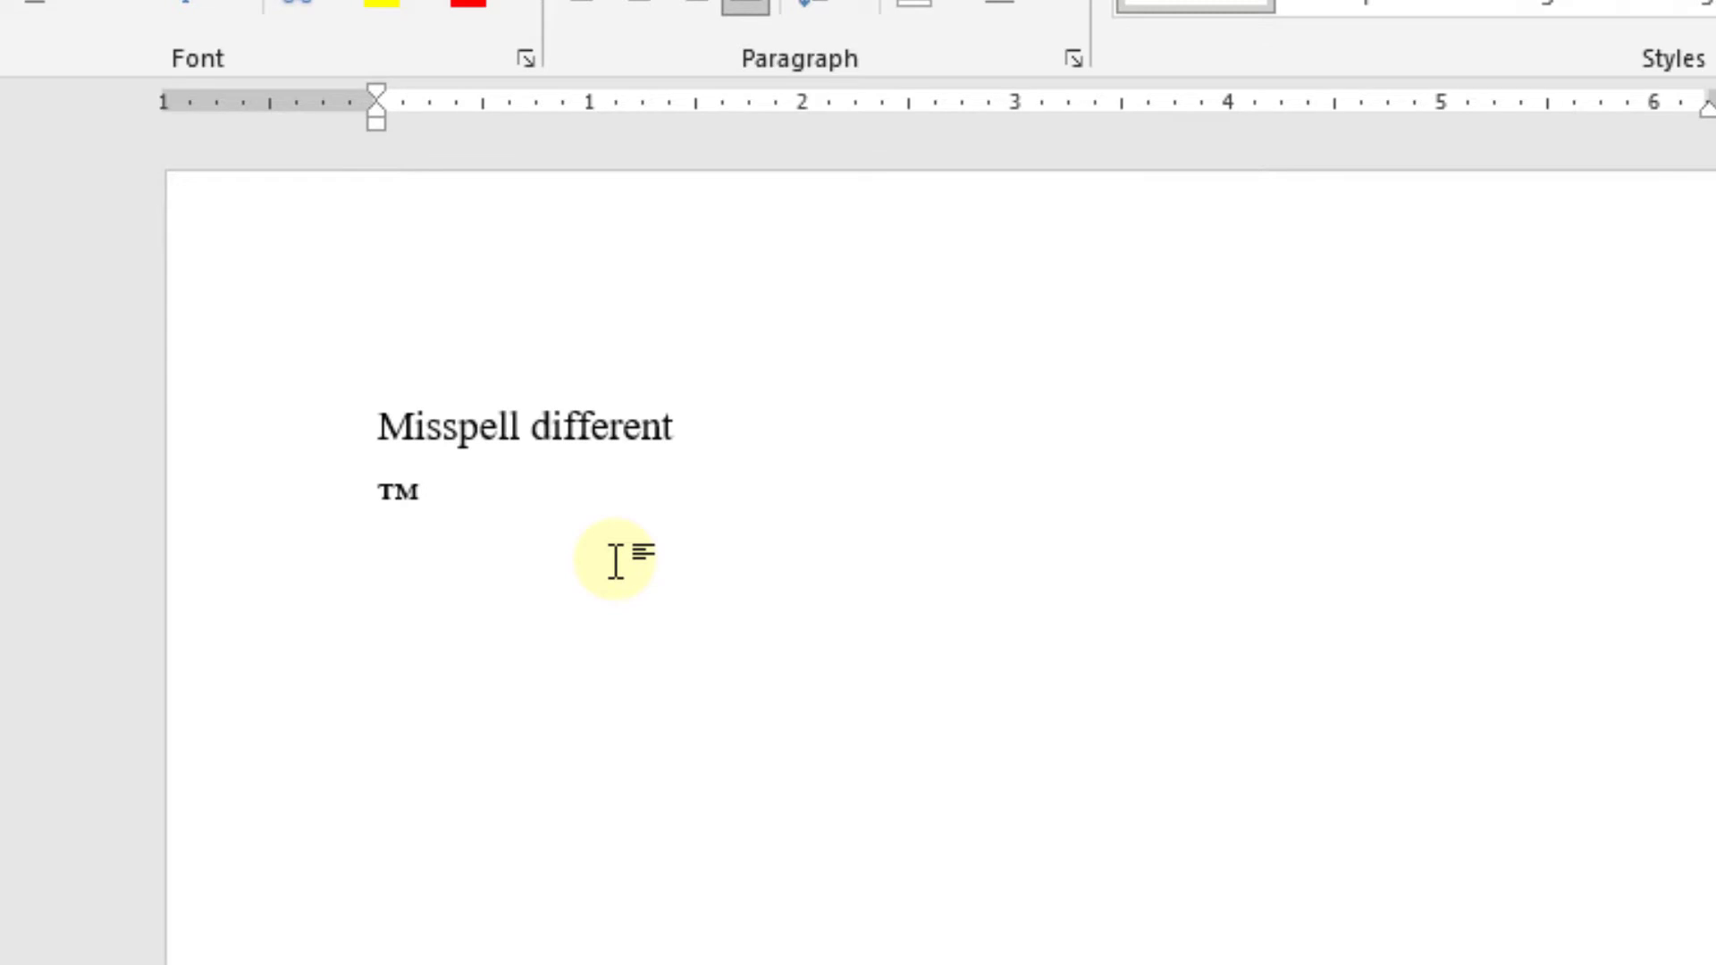
pyautogui.write(' -->')
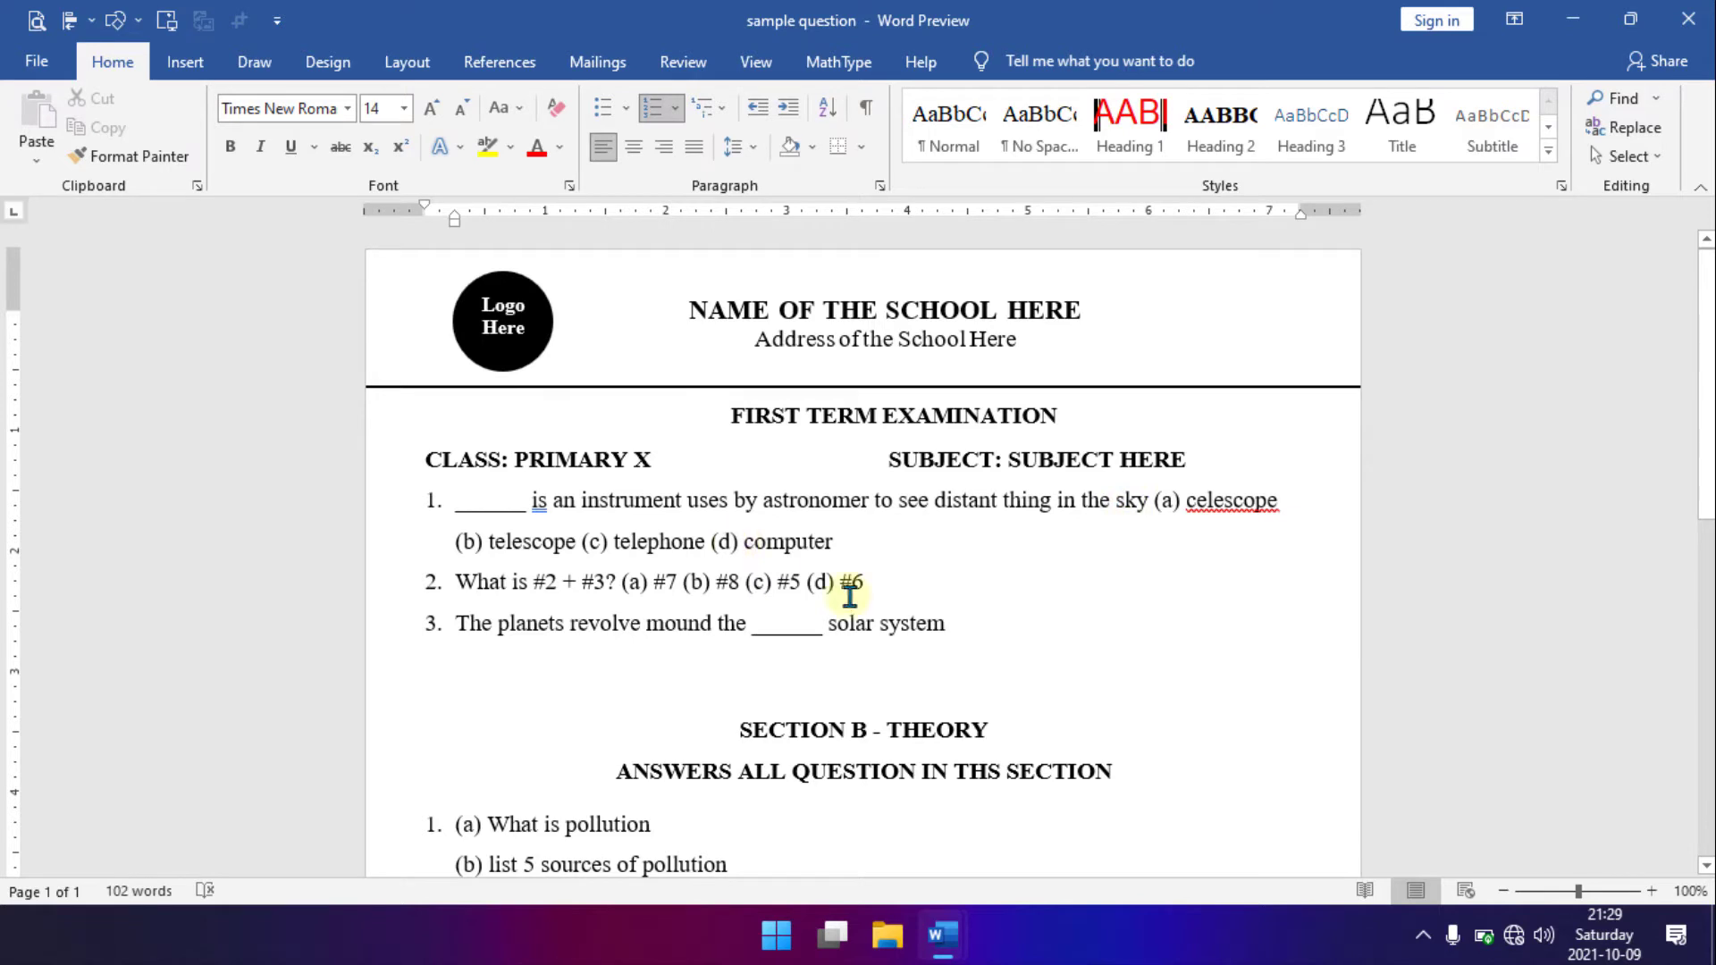
# Add the options "(a) rain (b) Sun (c) Drain (d) Jug" after question 3 and start numbered item 4.
pyautogui.click(957, 631)
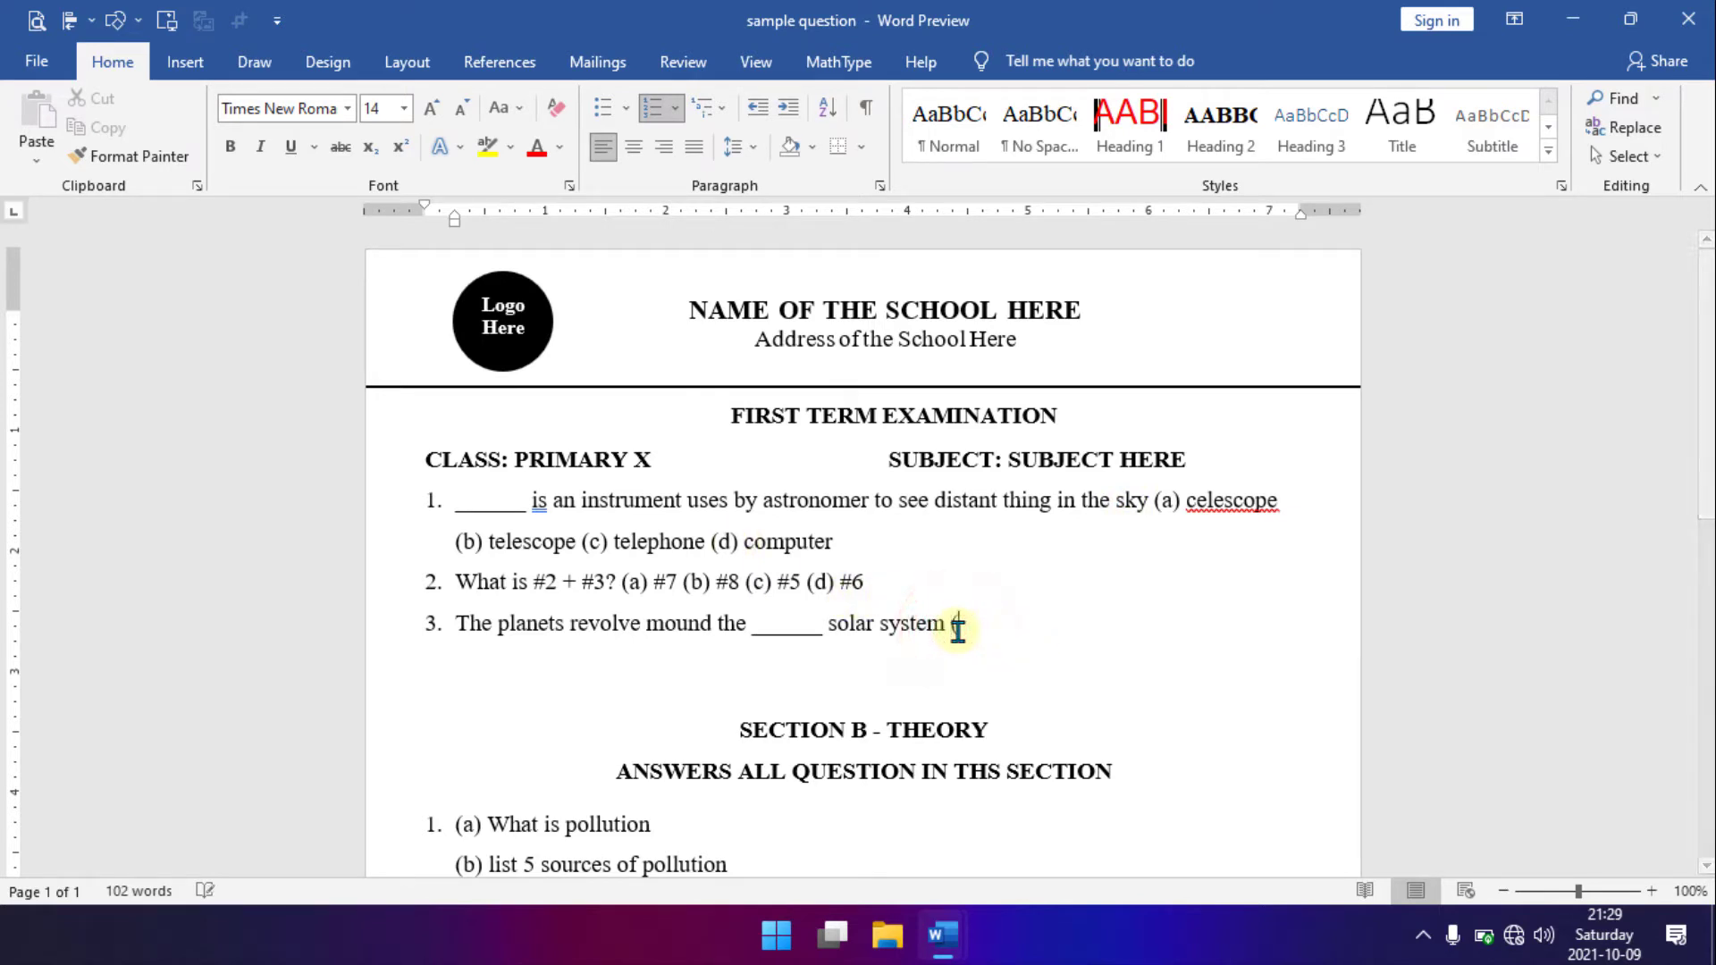
pyautogui.write('(a) rain (b)')
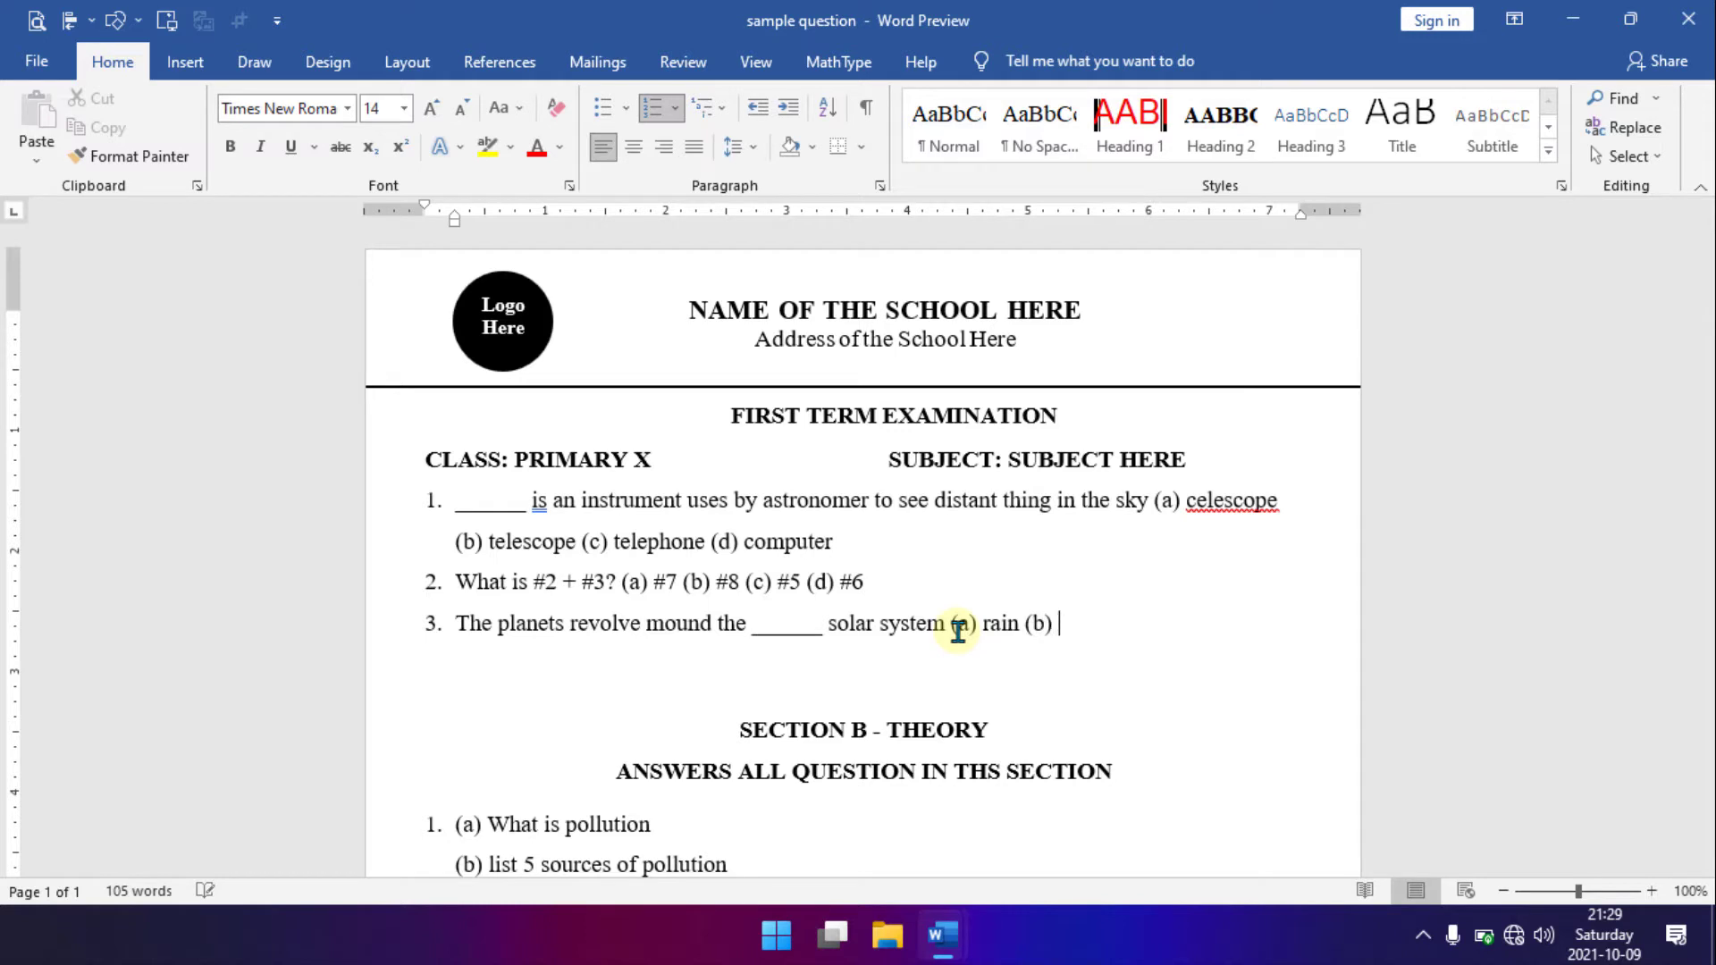
pyautogui.write(' Sun ')
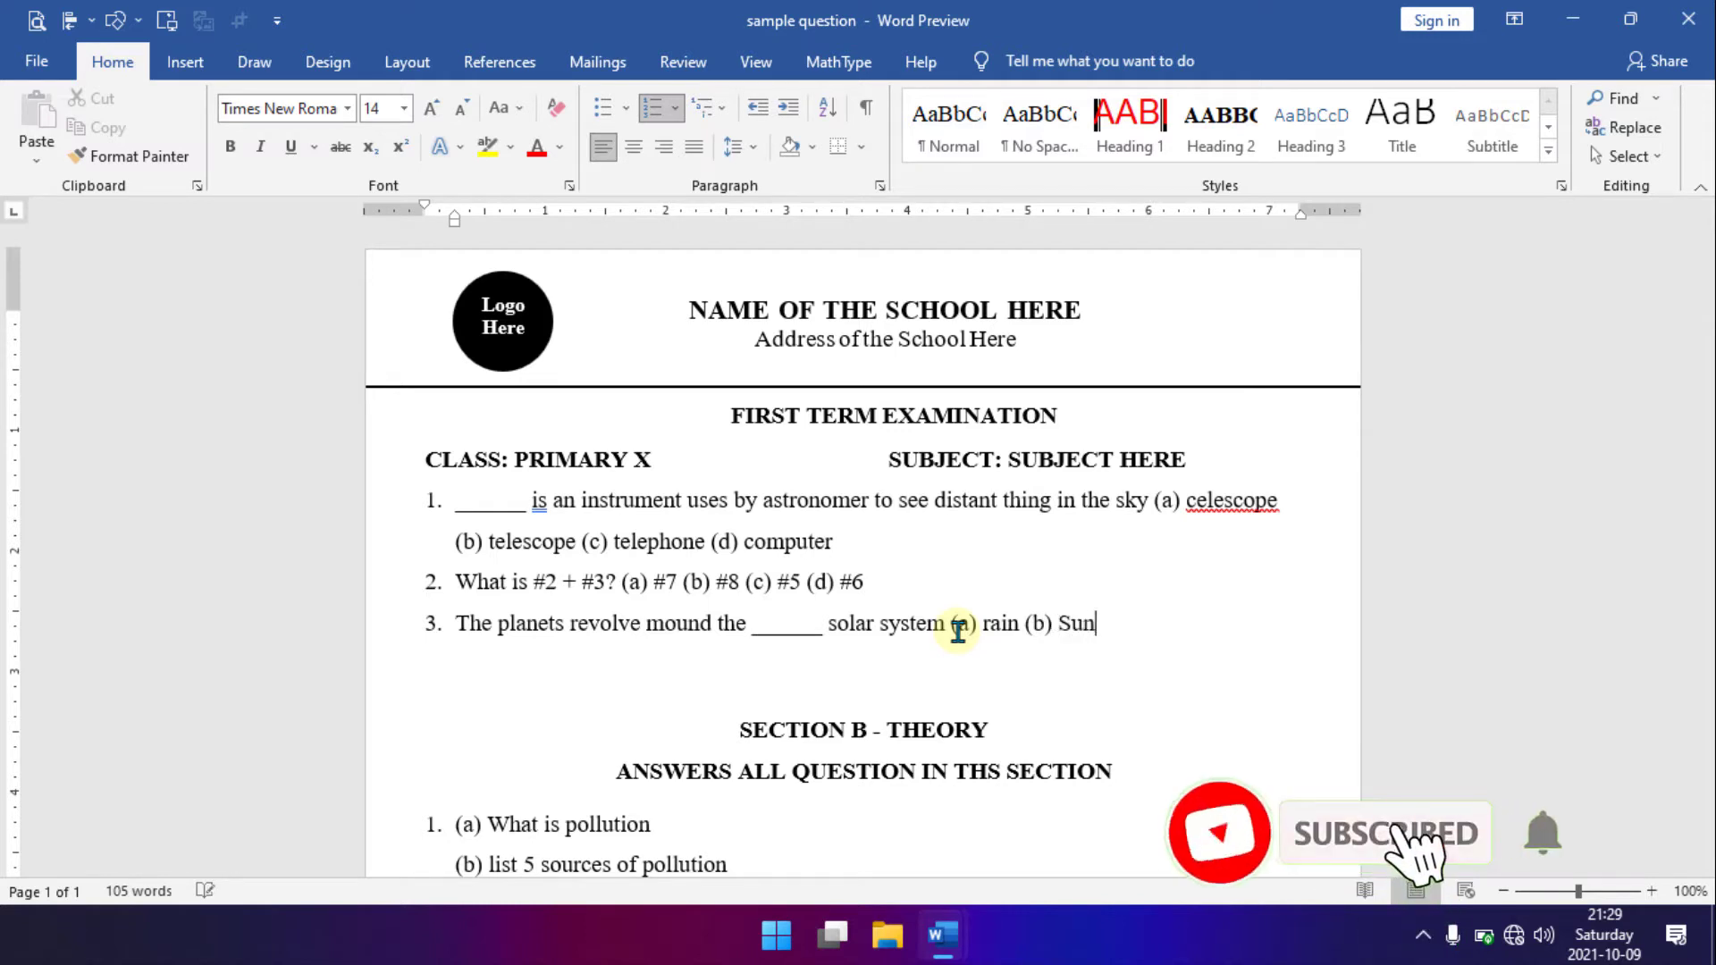
pyautogui.write('(c')
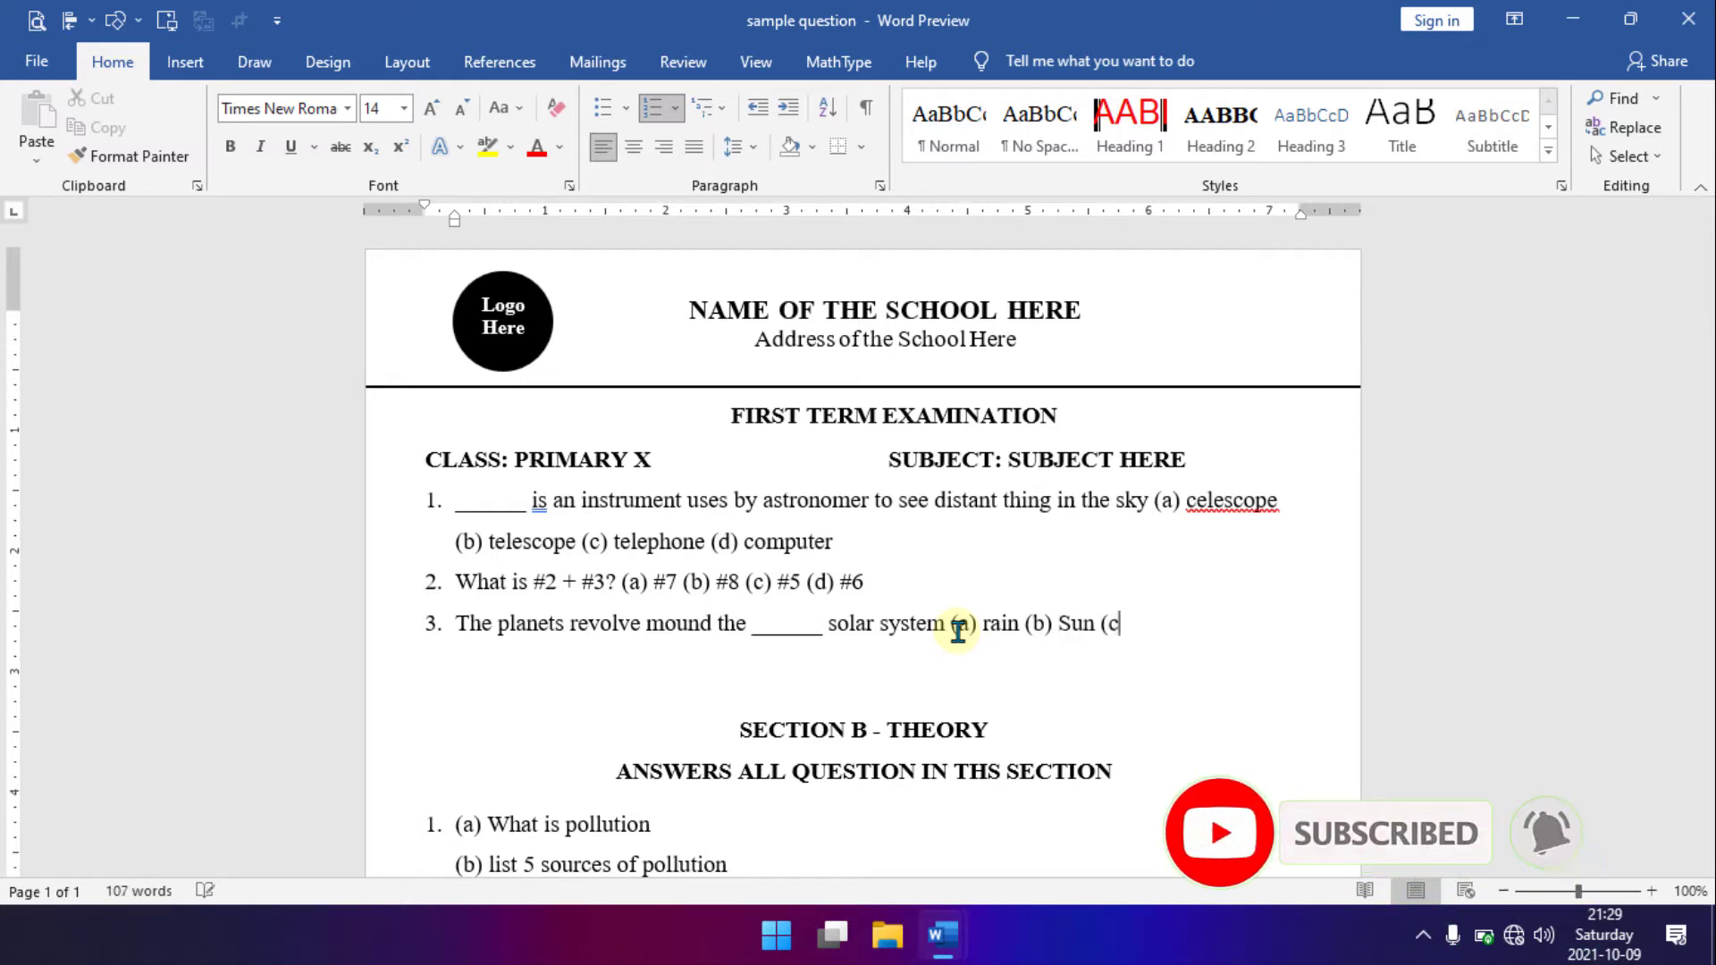
pyautogui.write(') Drain (d) ')
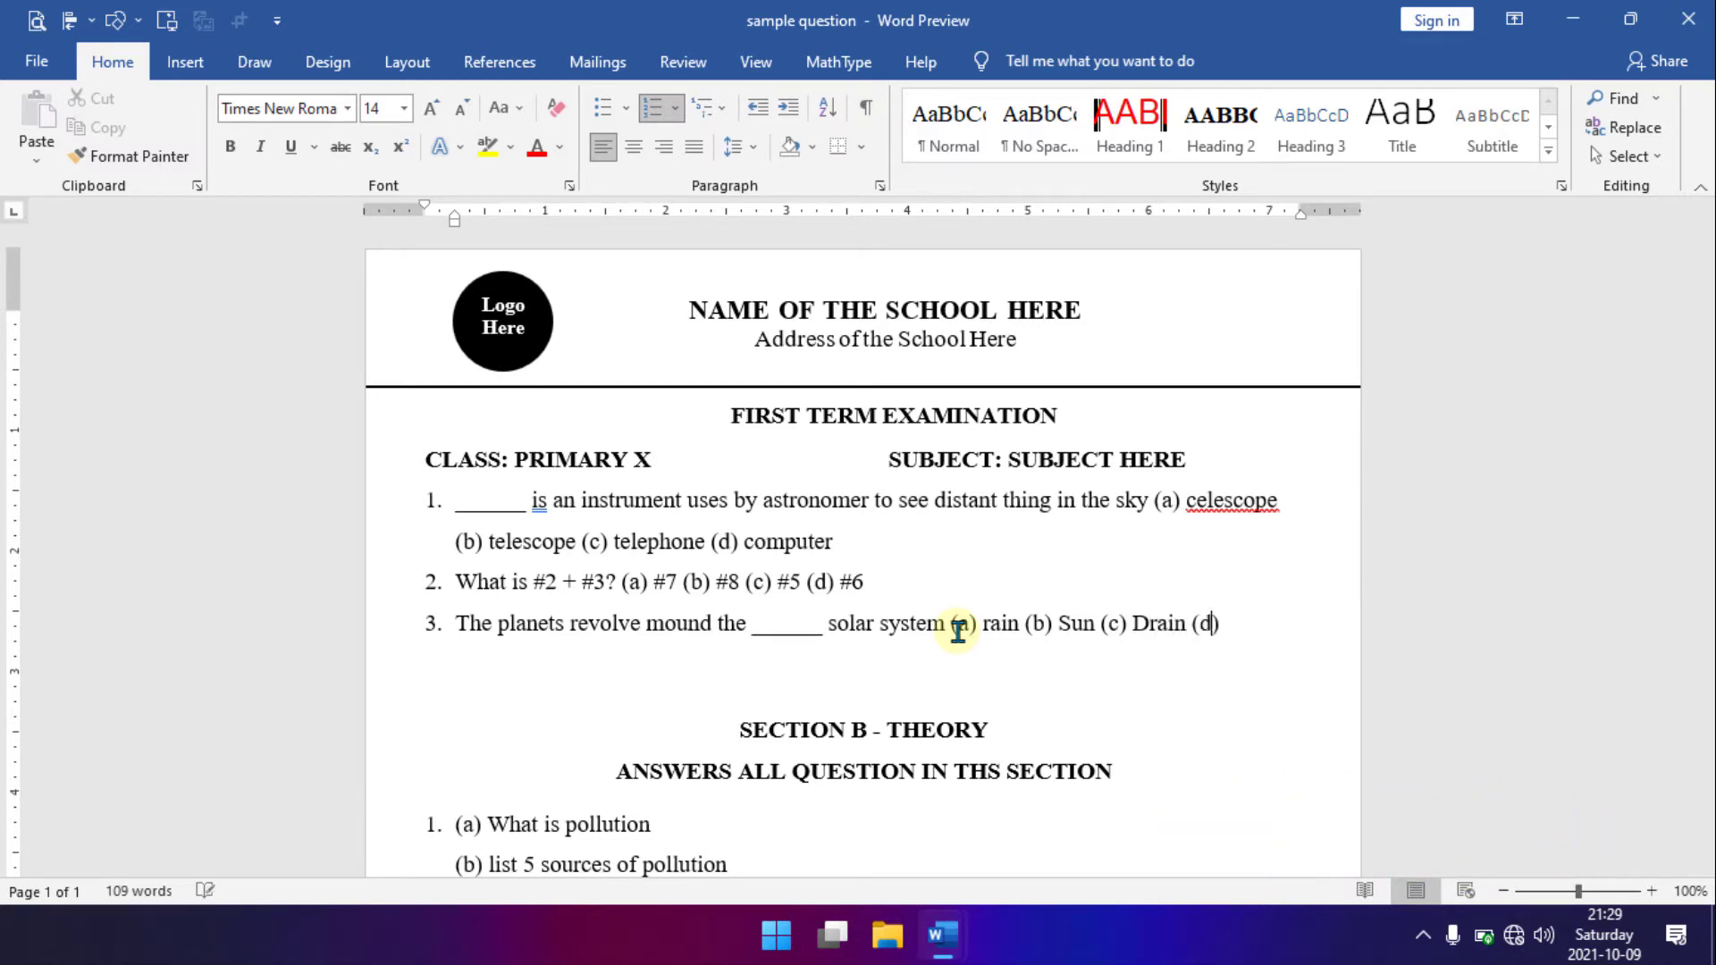
pyautogui.write('Jug')
pyautogui.press('Return')
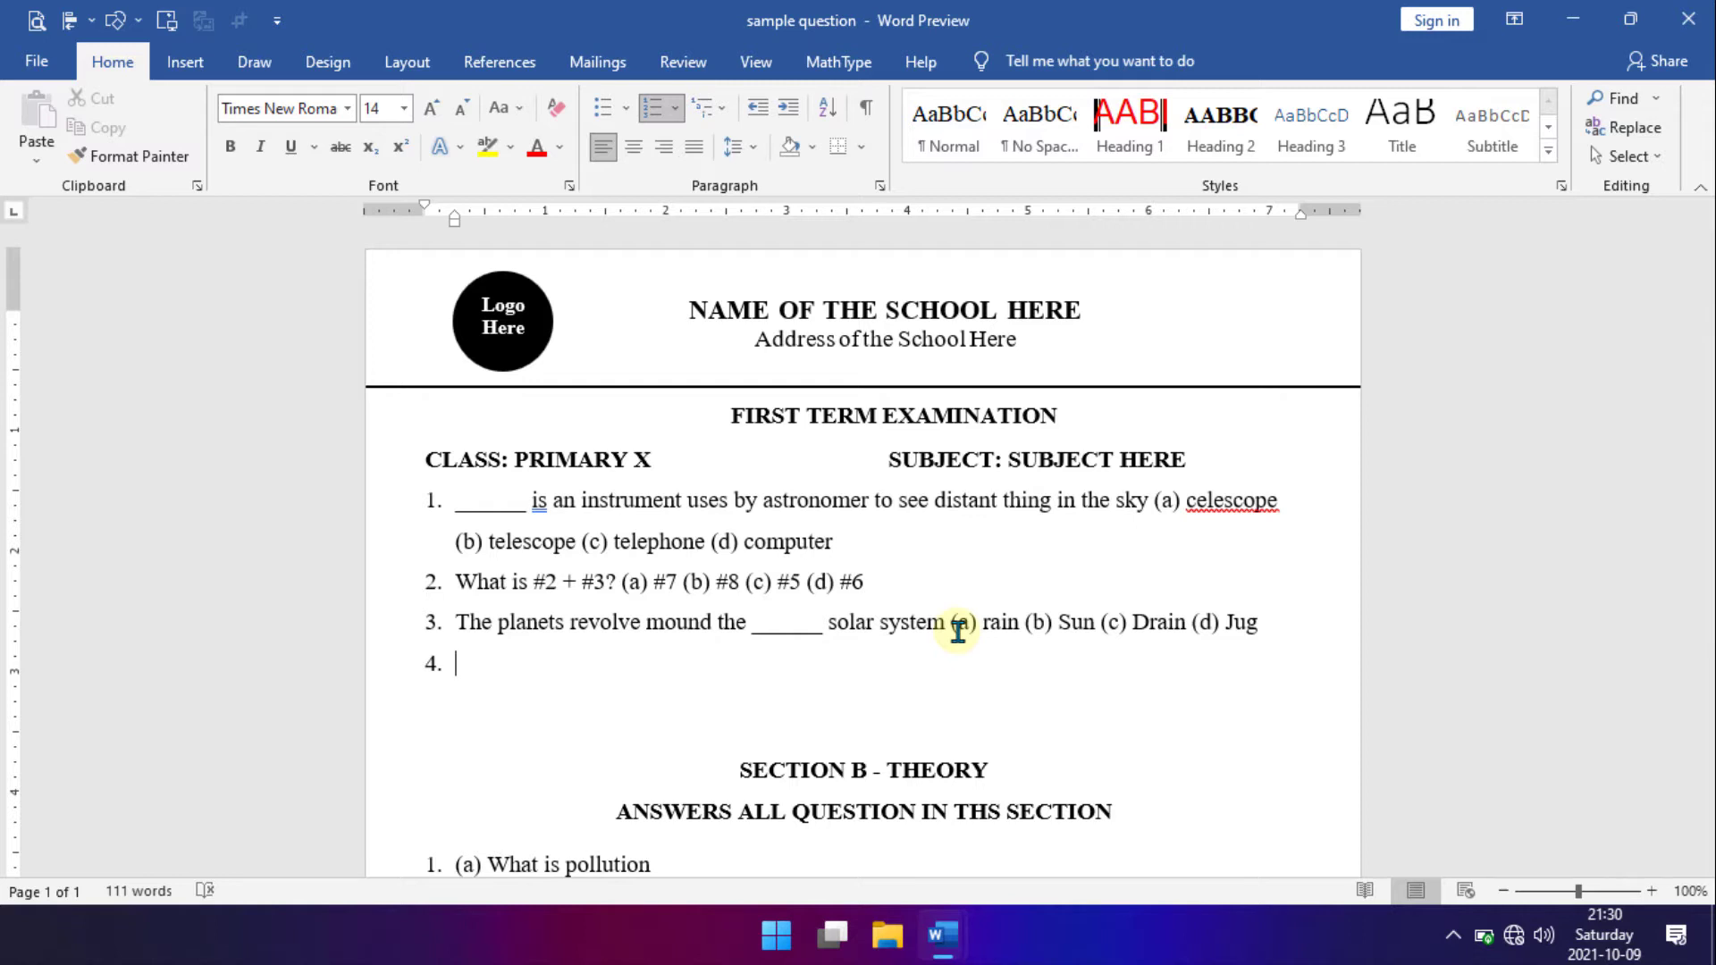
# Open the AutoCorrect options from the proofing settings.
pyautogui.click(32, 63)
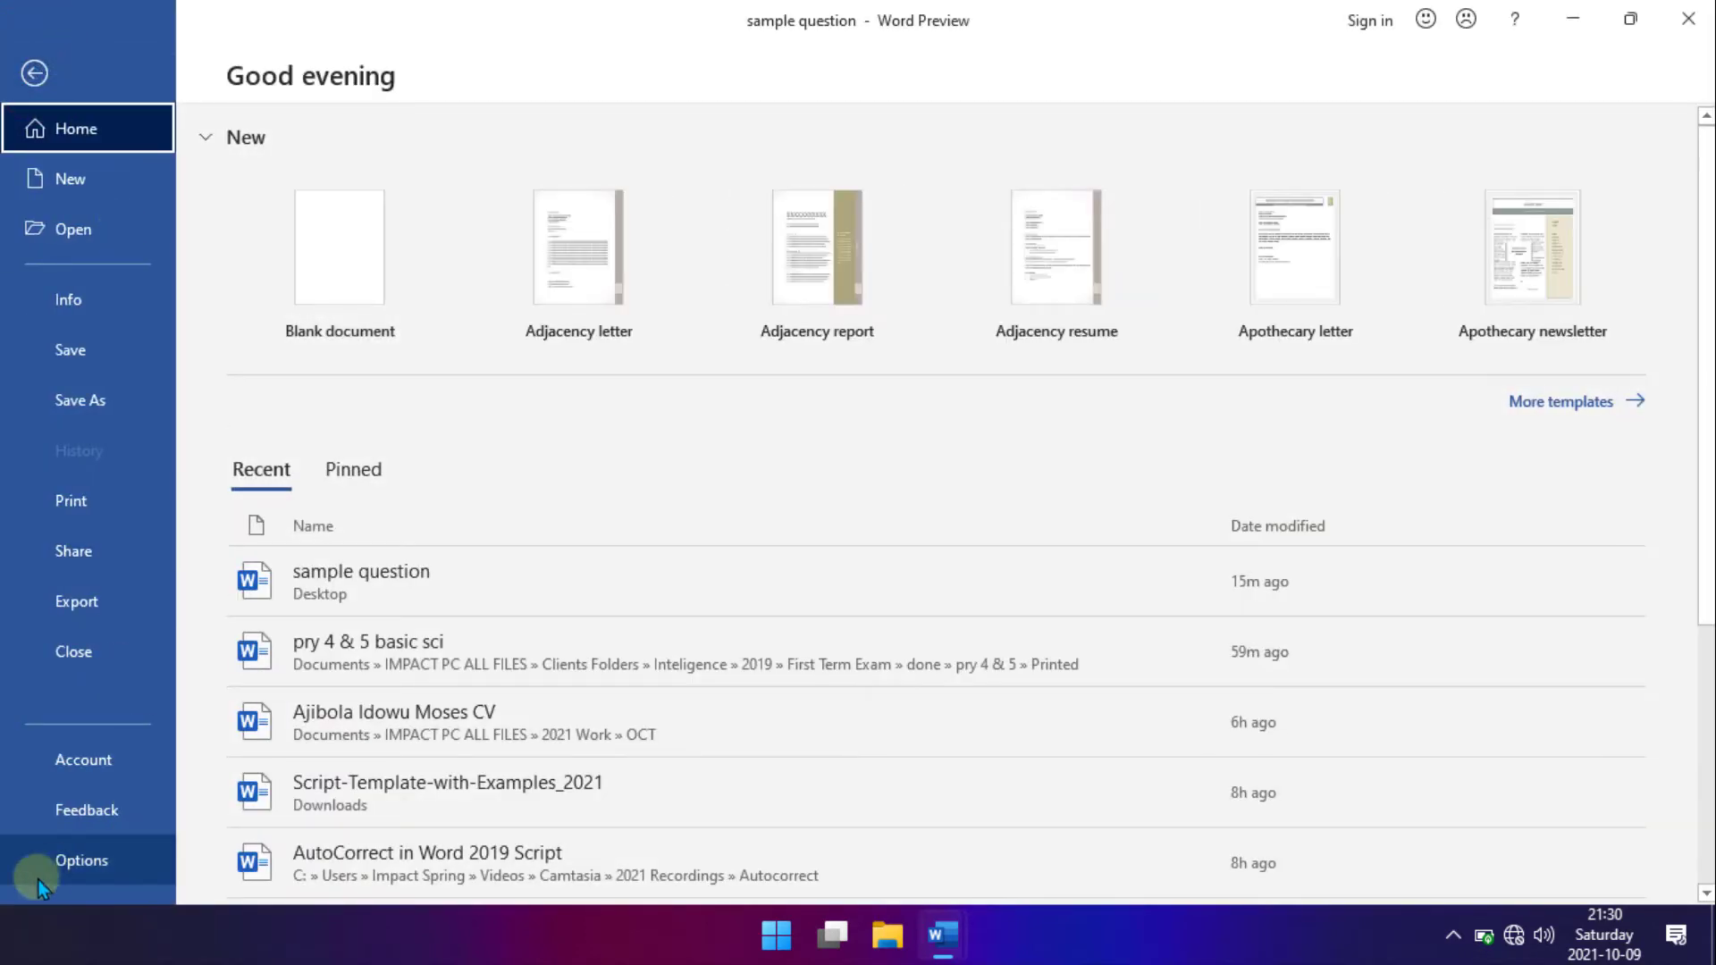
pyautogui.click(76, 862)
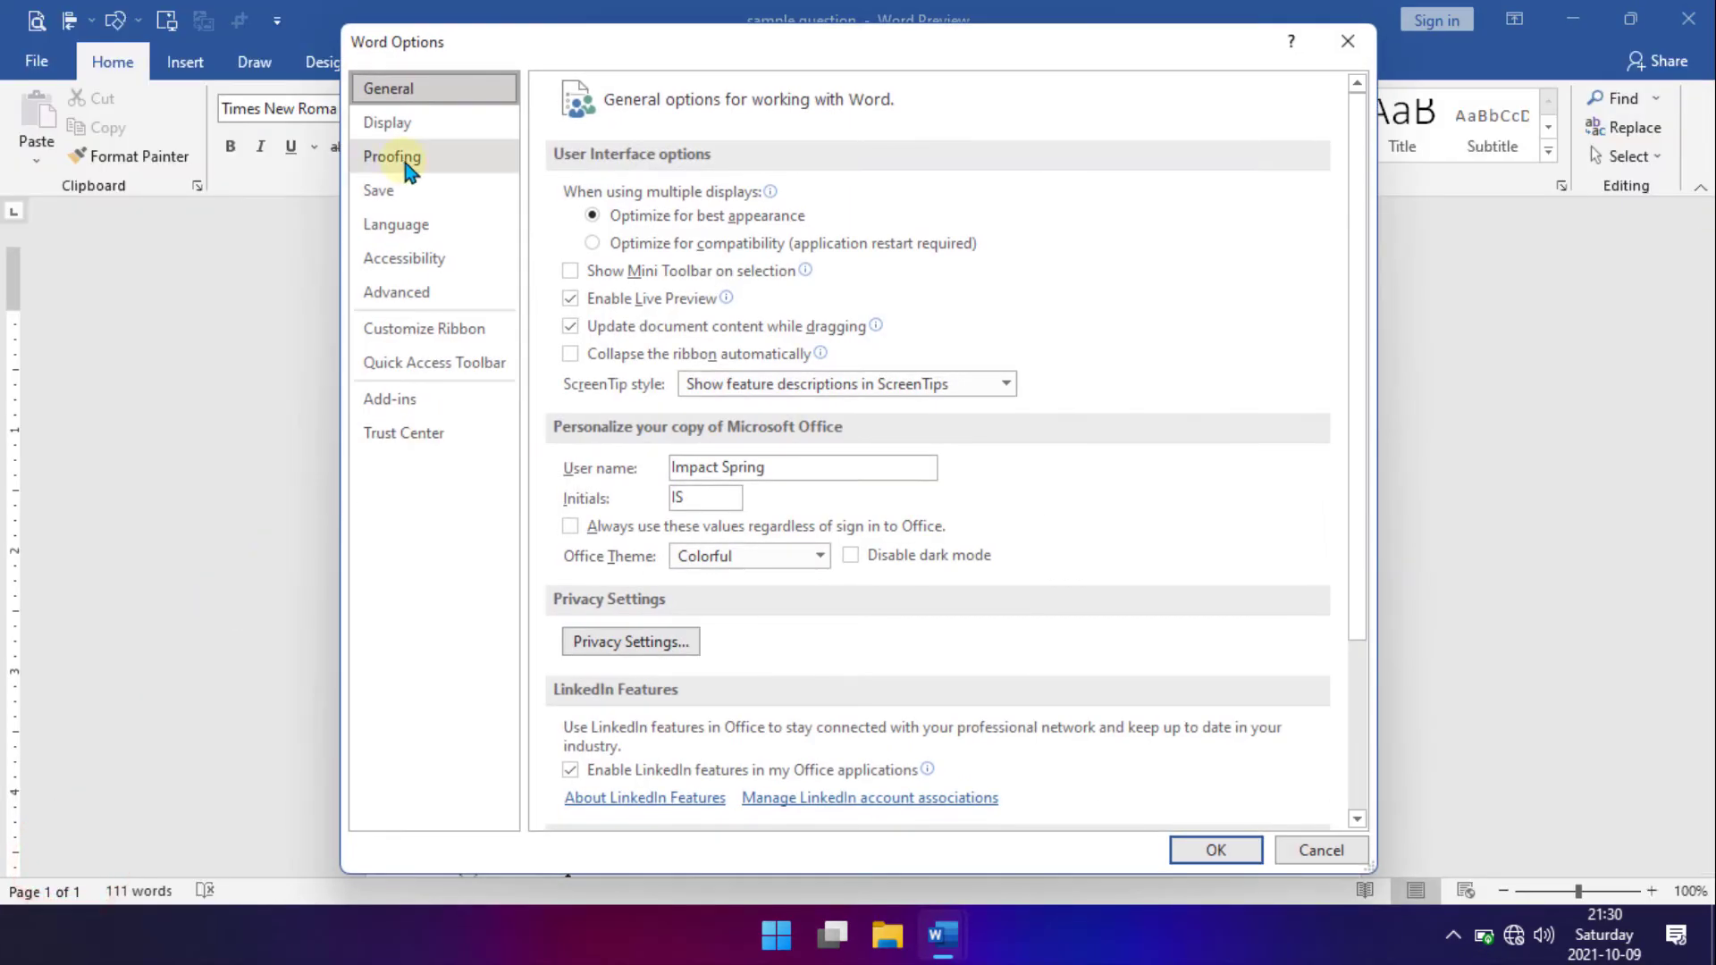
pyautogui.click(402, 159)
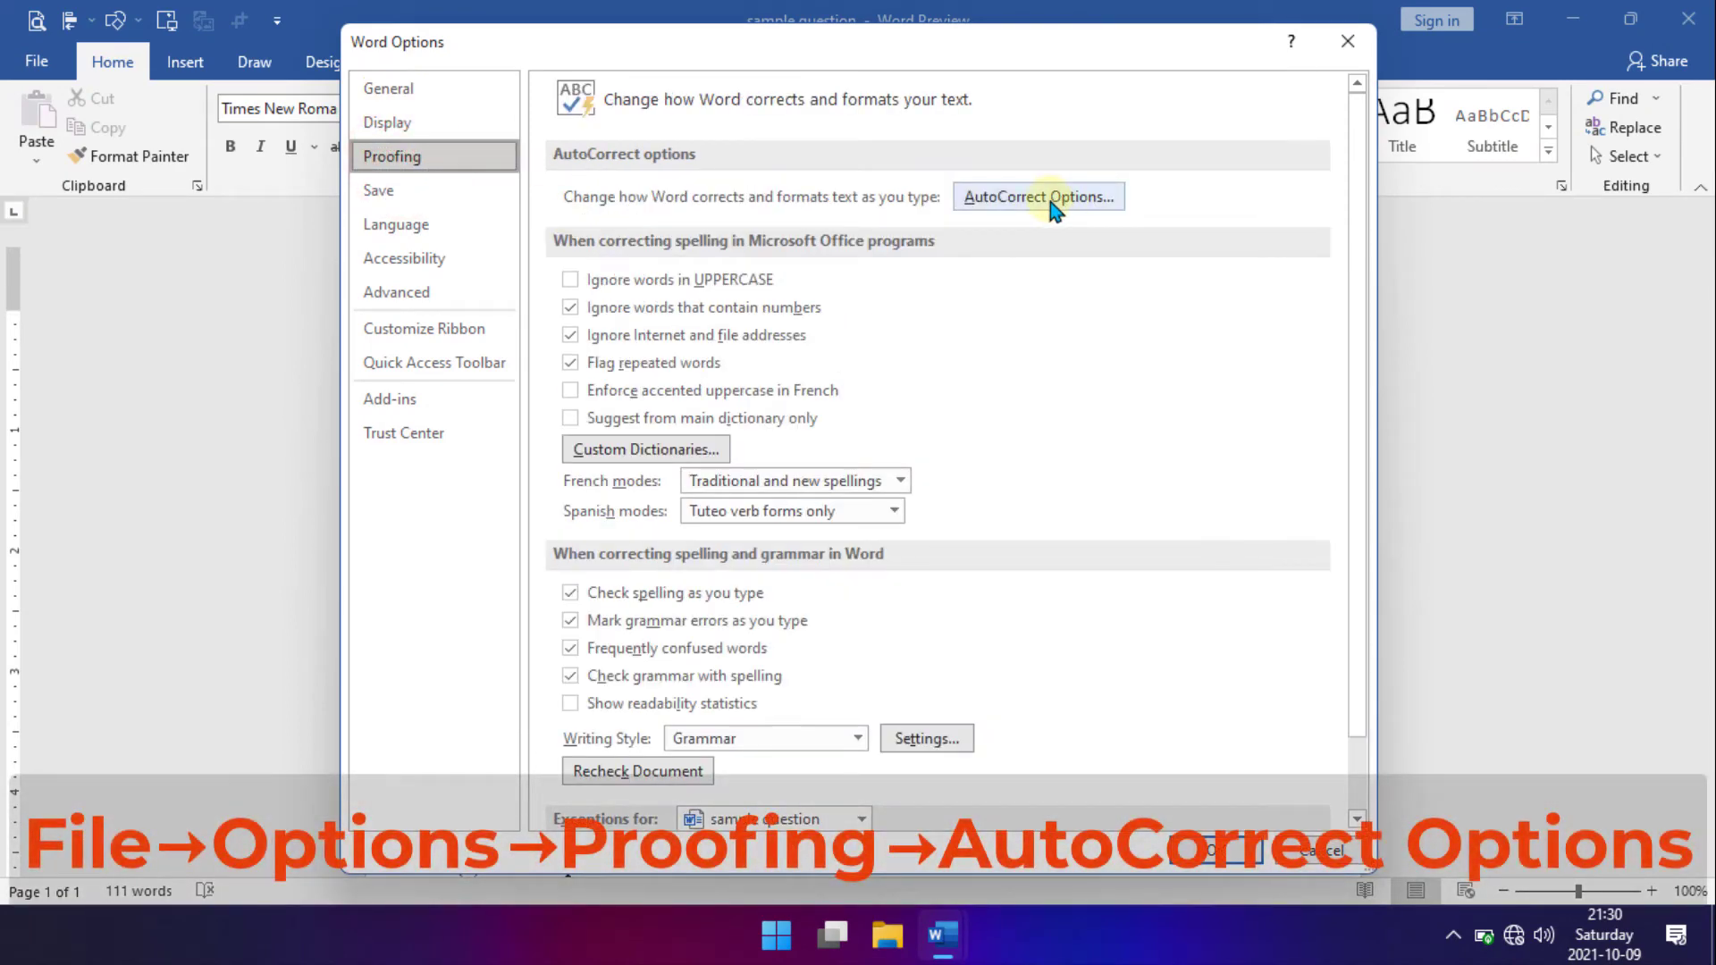
pyautogui.click(1048, 199)
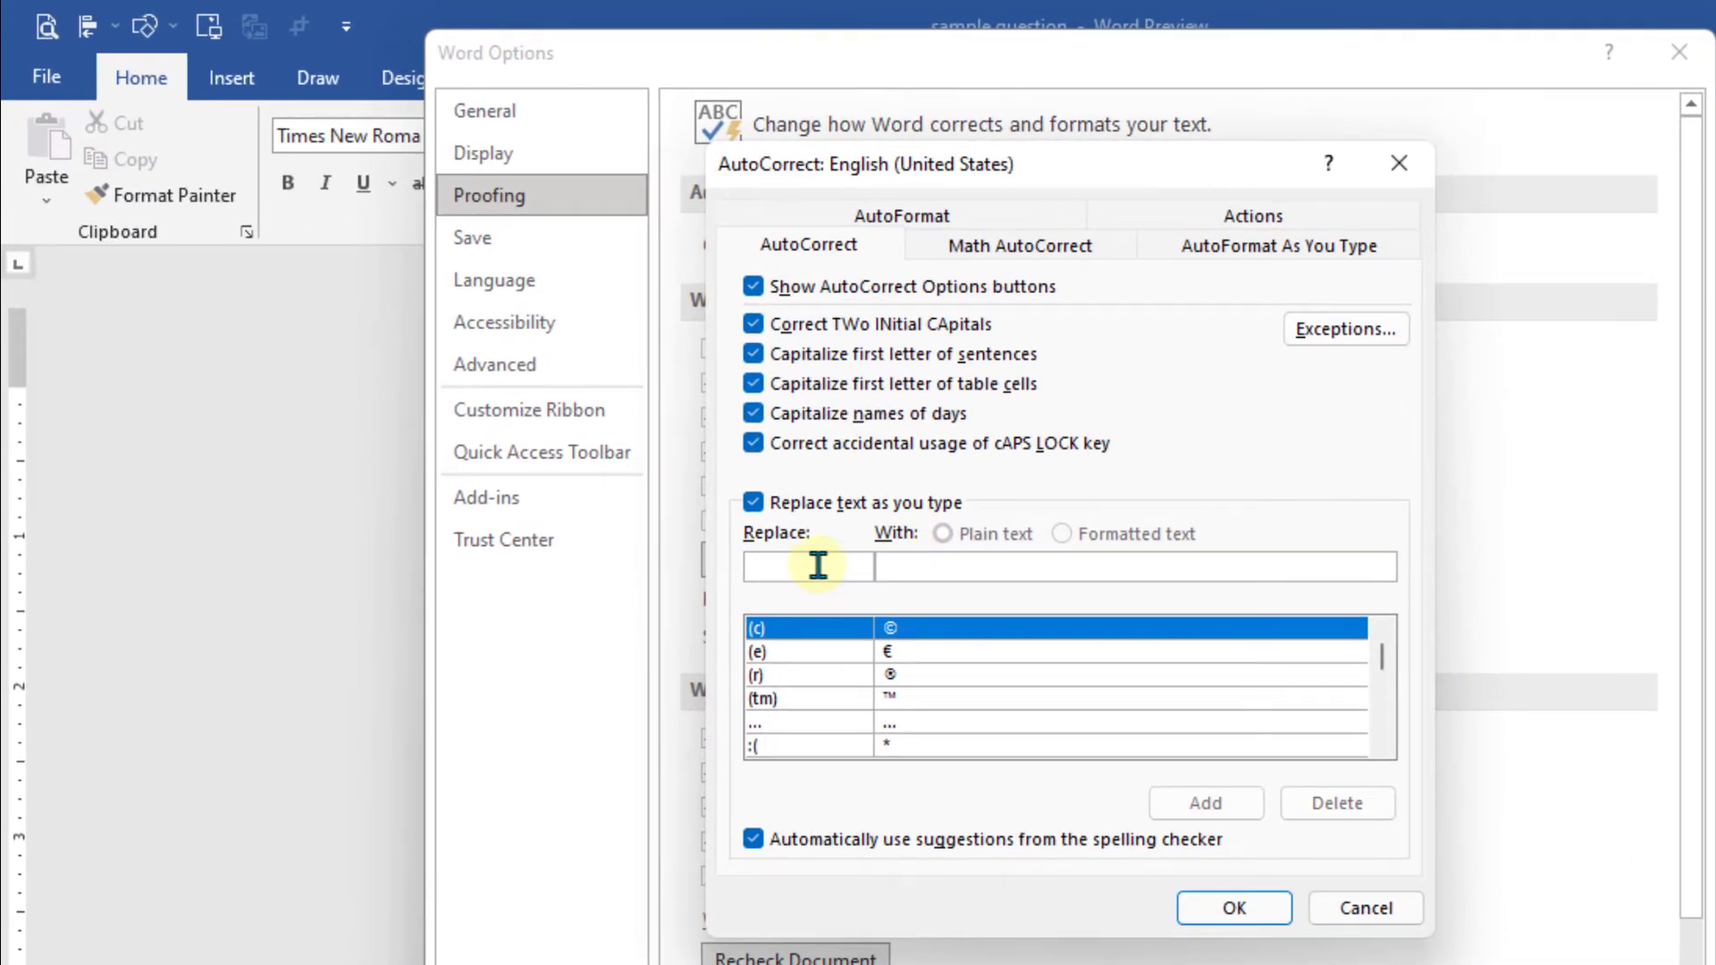
# Add an AutoCorrect entry that replaces "aa" with "(a)".
pyautogui.click(818, 565)
pyautogui.write('aa')
pyautogui.click(906, 564)
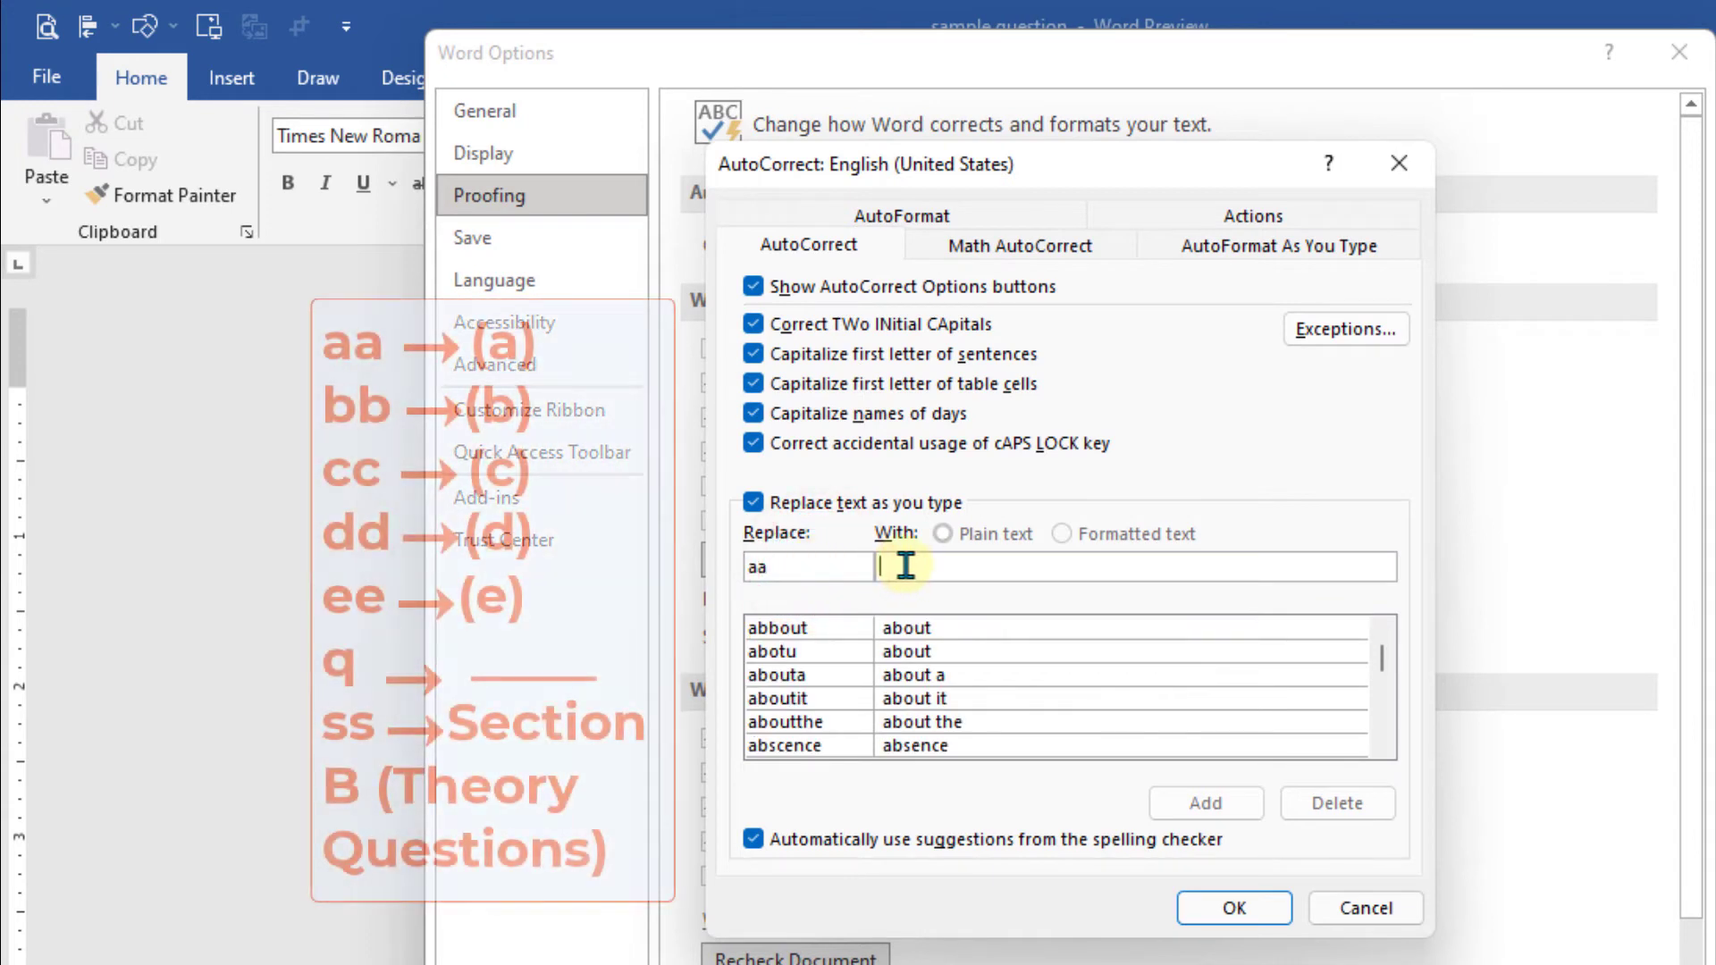
pyautogui.write('(a)')
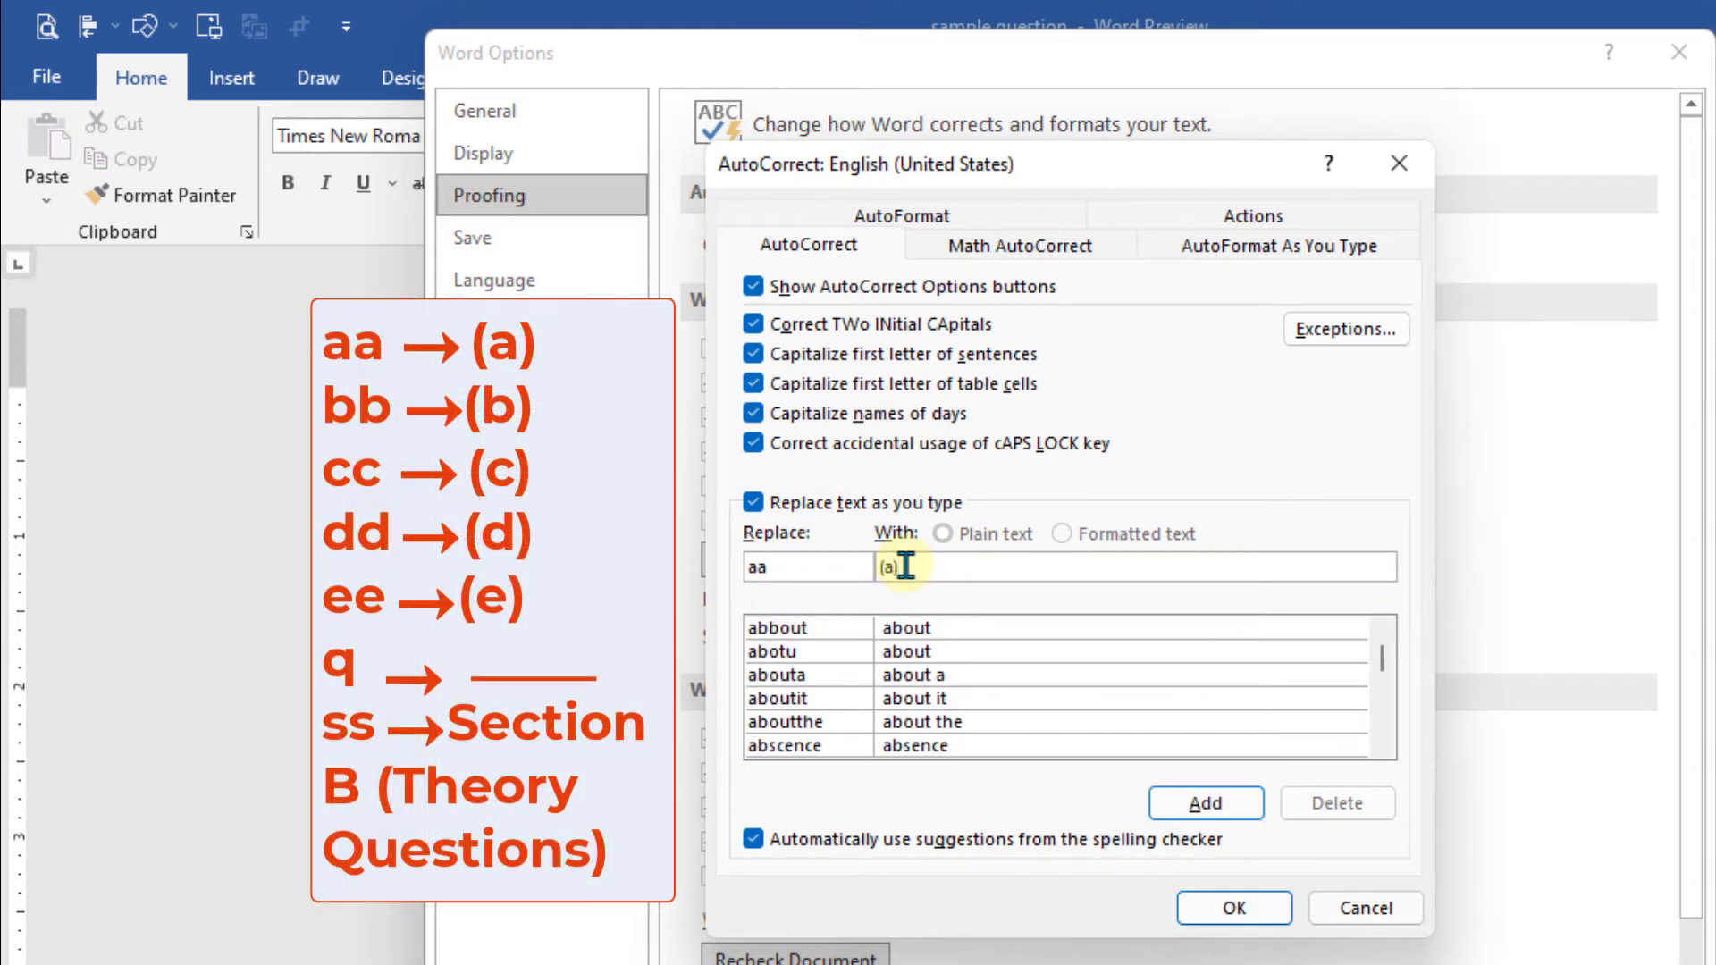
pyautogui.click(1213, 808)
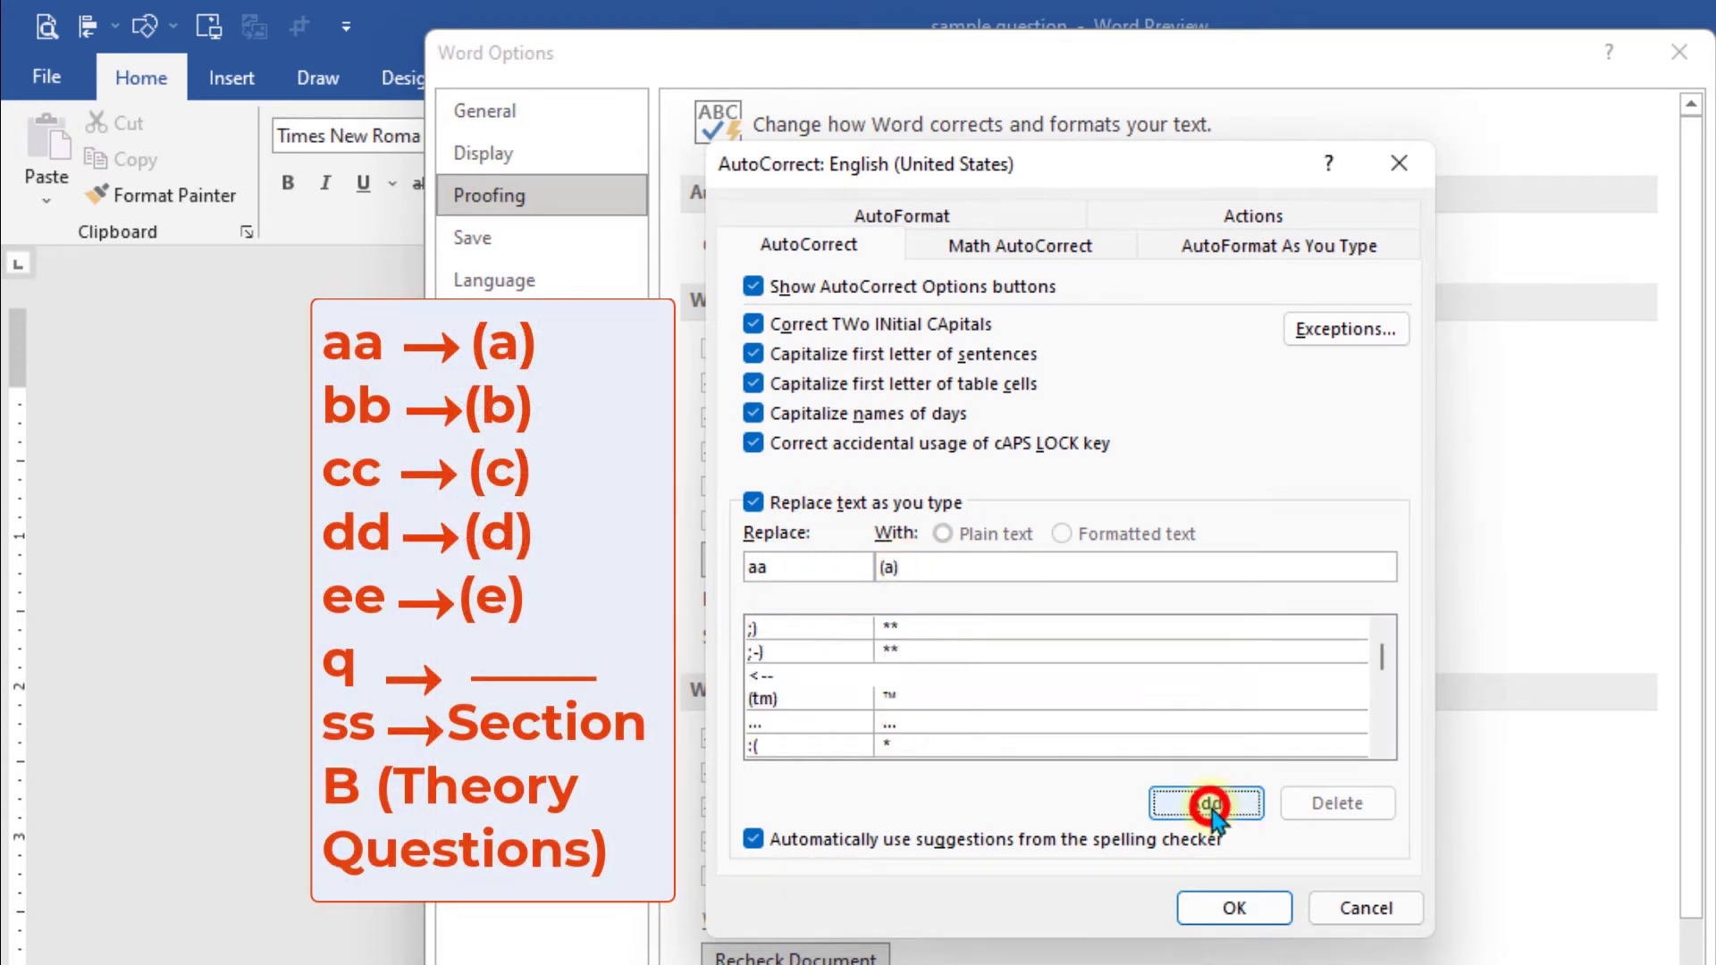
# Add an AutoCorrect entry that replaces "bb" with "(b)".
pyautogui.write('bb')
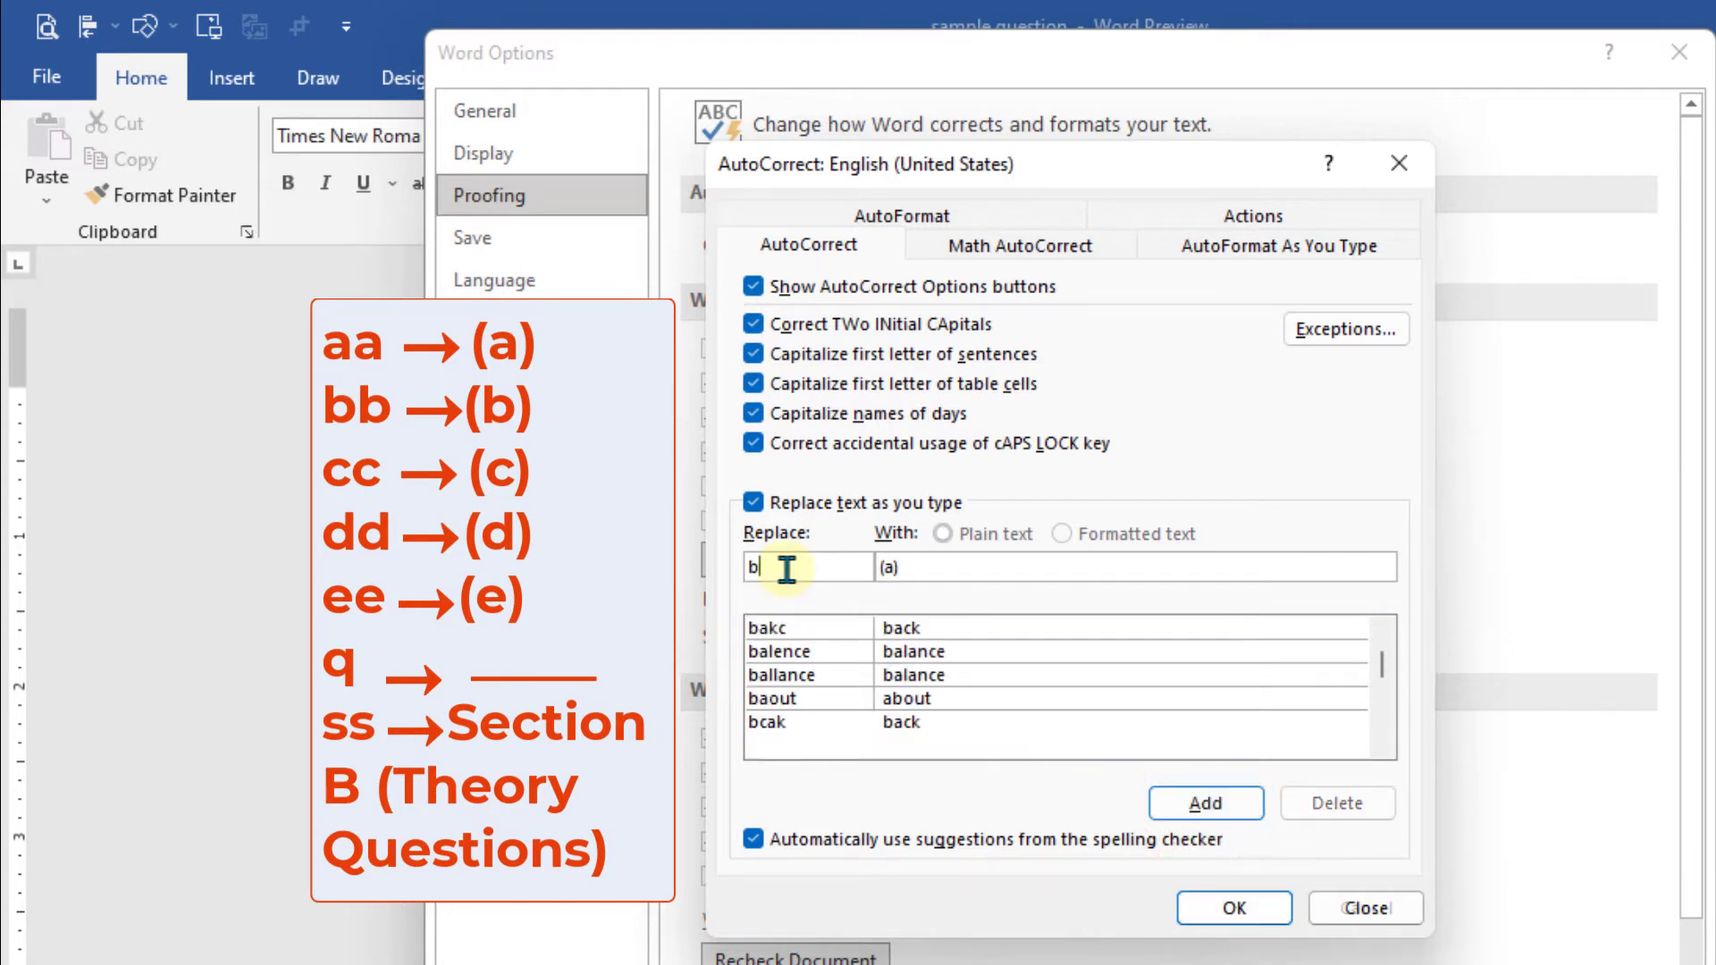
pyautogui.click(892, 568)
pyautogui.press('BackSpace')
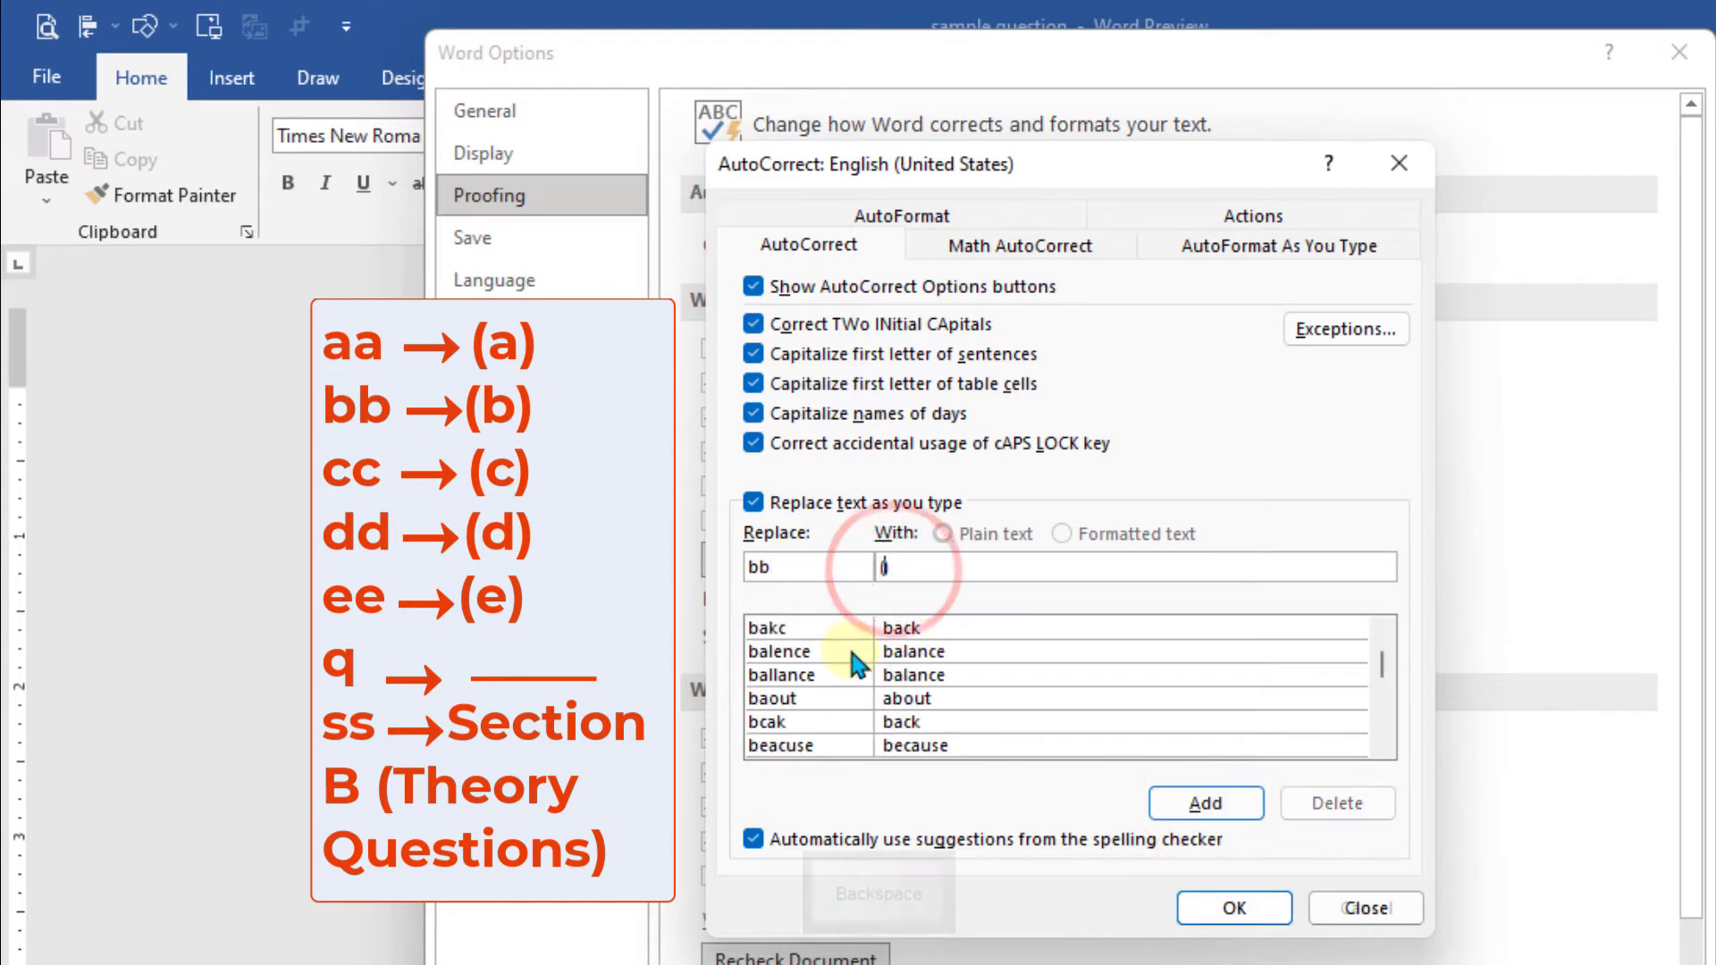
pyautogui.write('b)')
pyautogui.click(1182, 800)
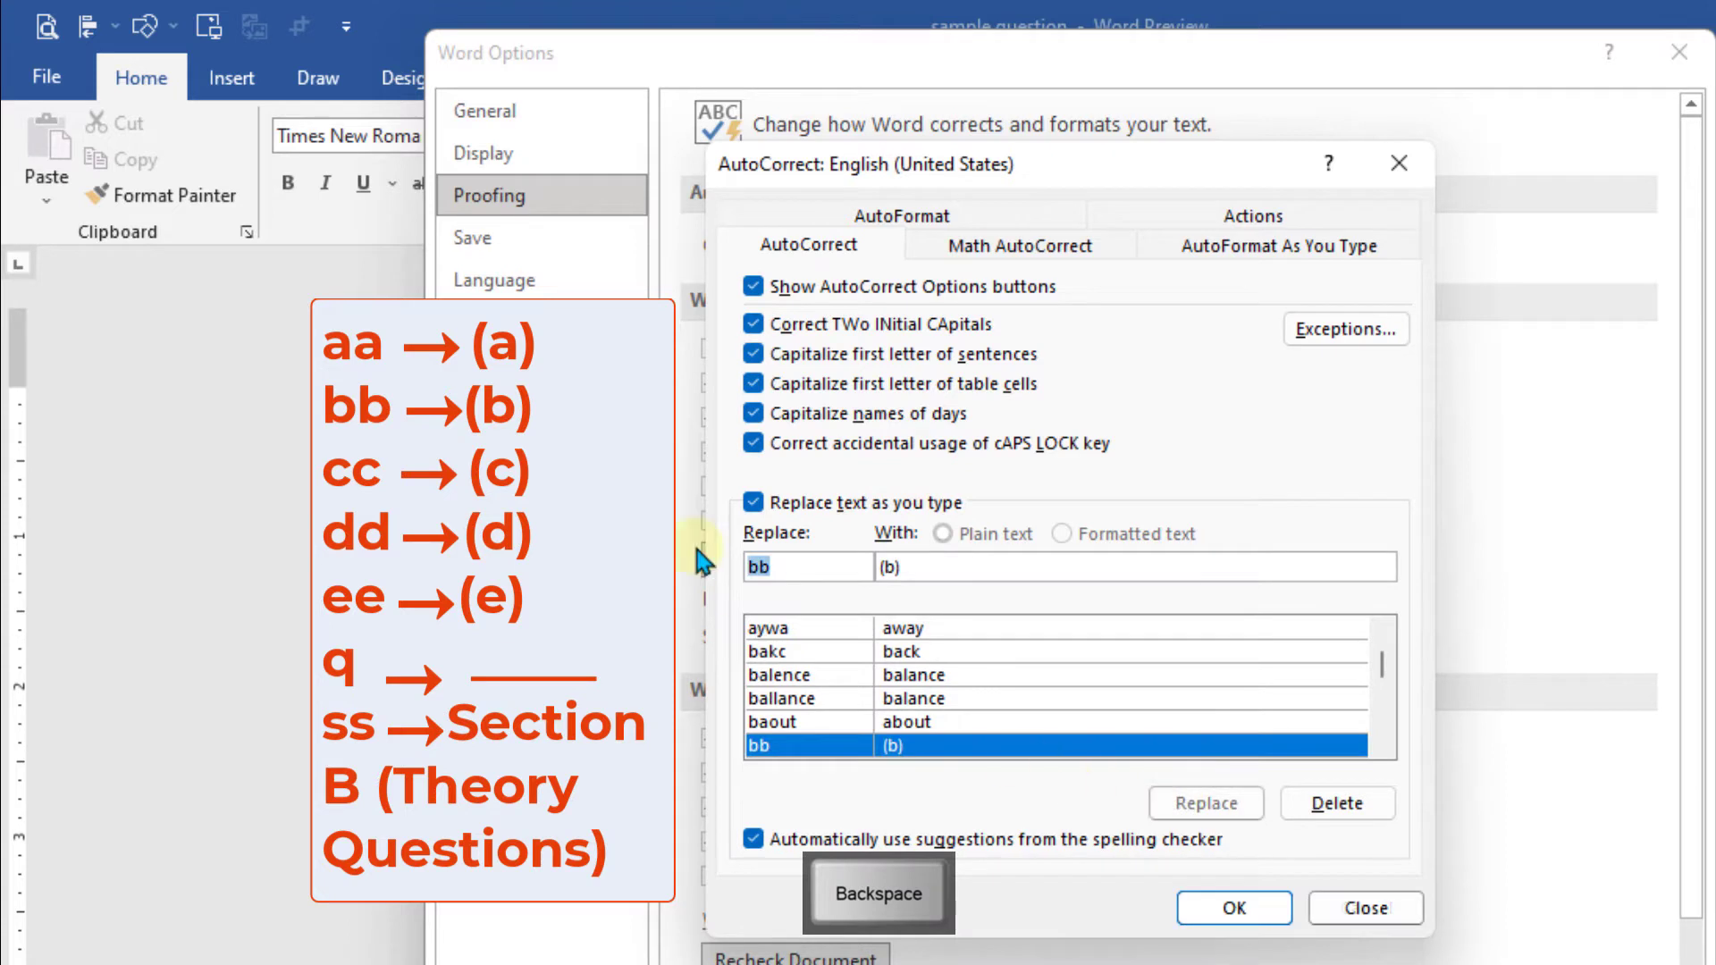
# Add an AutoCorrect entry that replaces "cc" with "(c)".
pyautogui.write('cc')
pyautogui.click(895, 569)
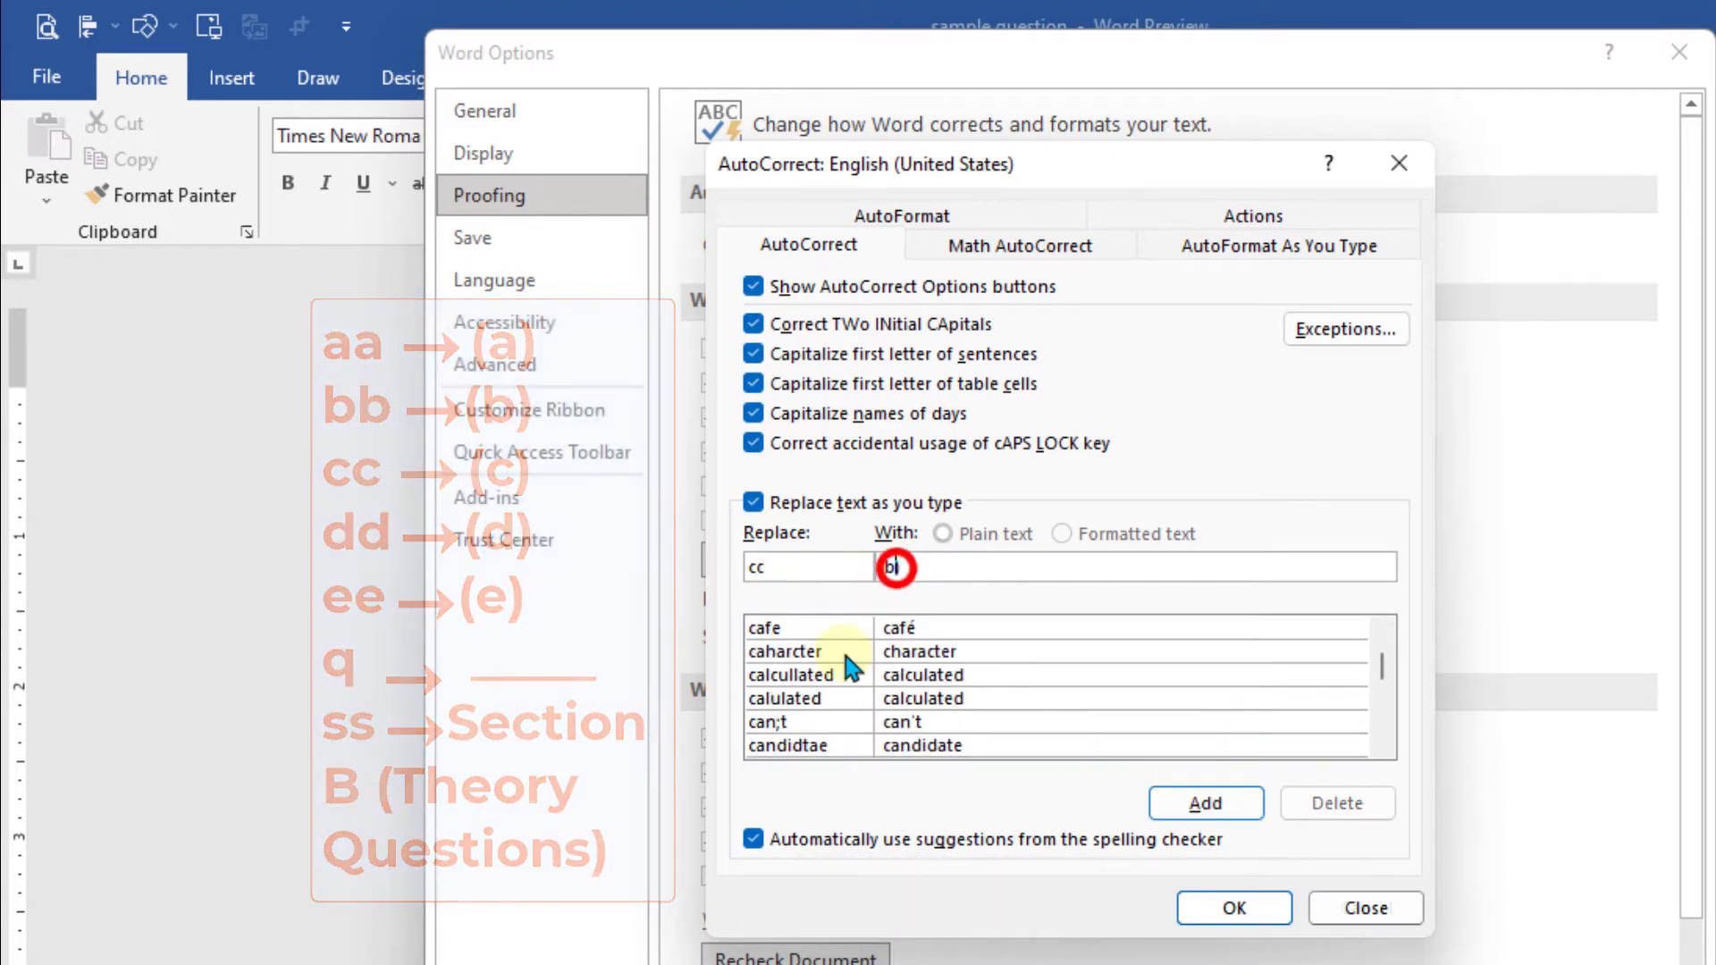
pyautogui.press('BackSpace')
pyautogui.write('c')
pyautogui.click(1205, 802)
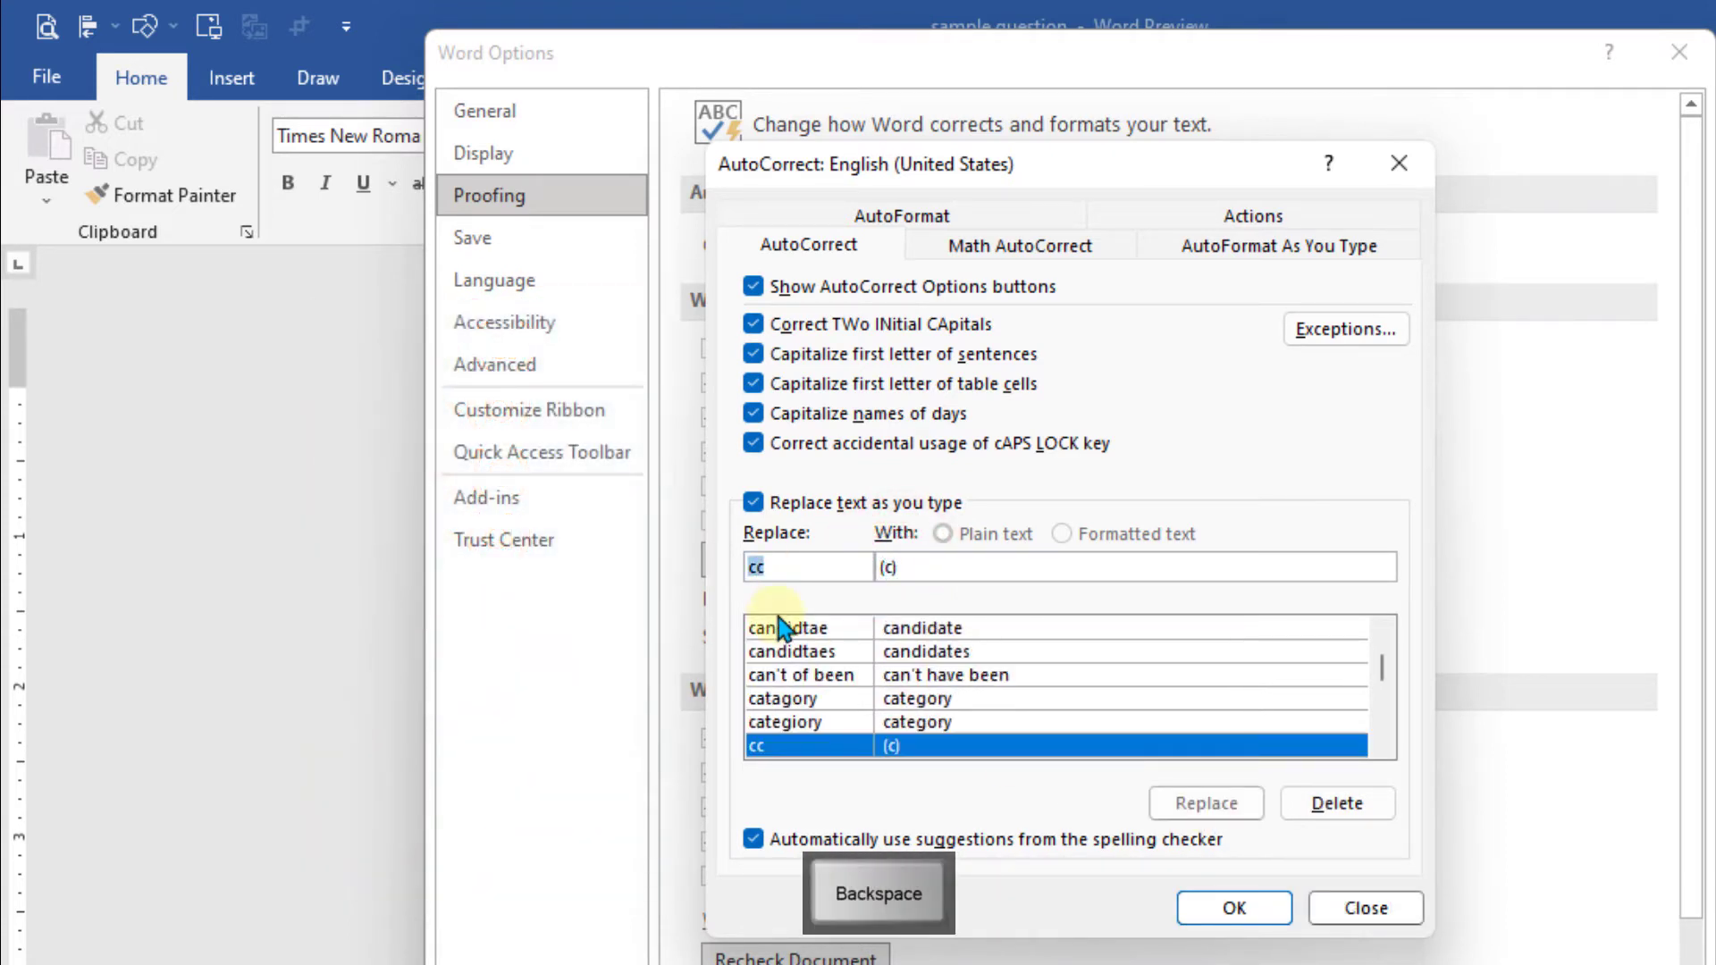
# Add an AutoCorrect entry that replaces "dd" with "(d)".
pyautogui.write('dd')
pyautogui.click(894, 569)
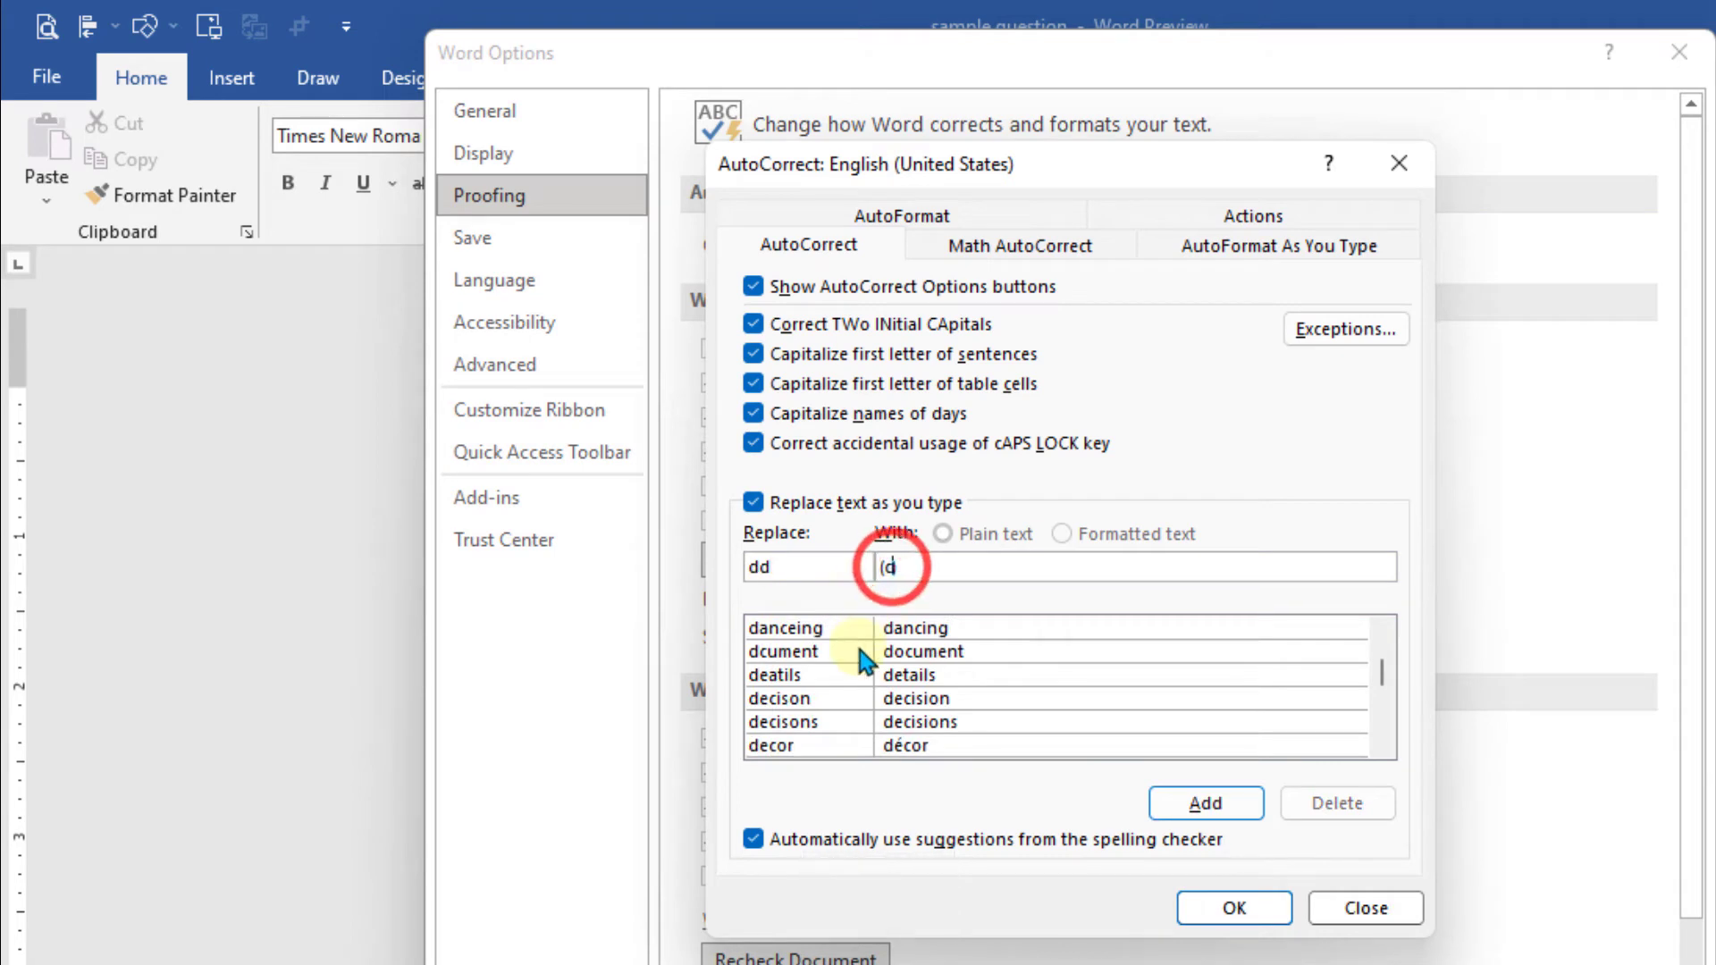
pyautogui.press('BackSpace')
pyautogui.write('d')
pyautogui.click(1197, 803)
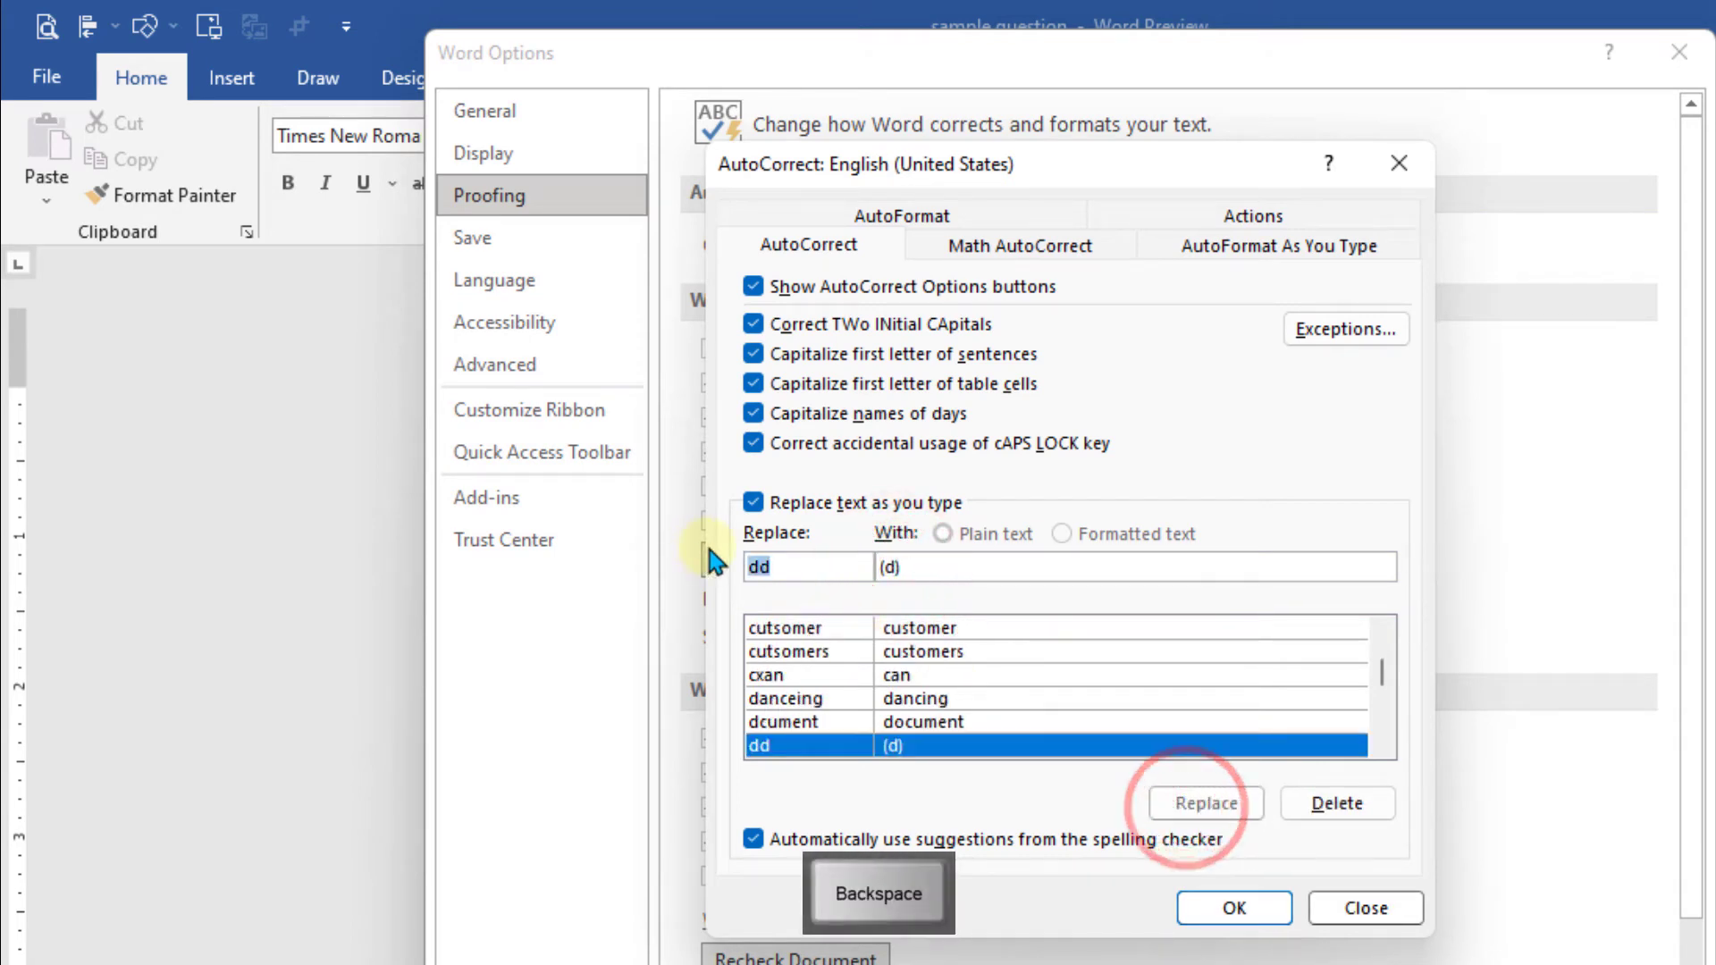
# Add an AutoCorrect entry that replaces "ee" with "(e)".
pyautogui.write('ee')
pyautogui.click(895, 570)
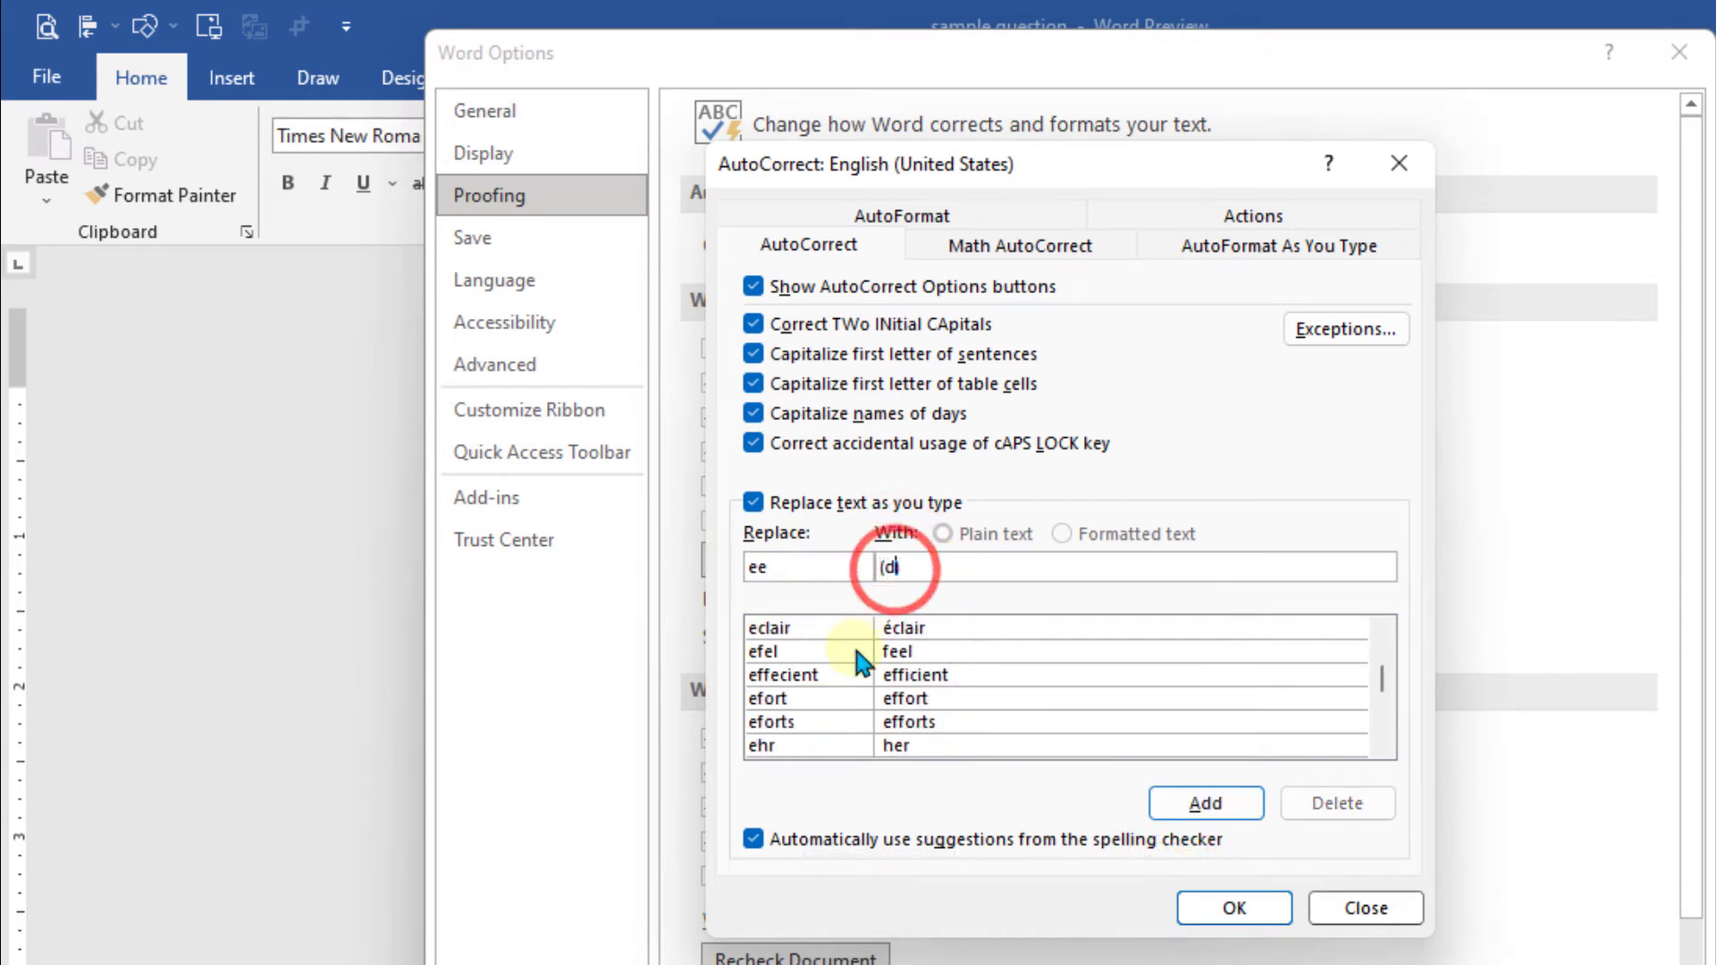
pyautogui.press('BackSpace')
pyautogui.write('e')
pyautogui.click(1208, 813)
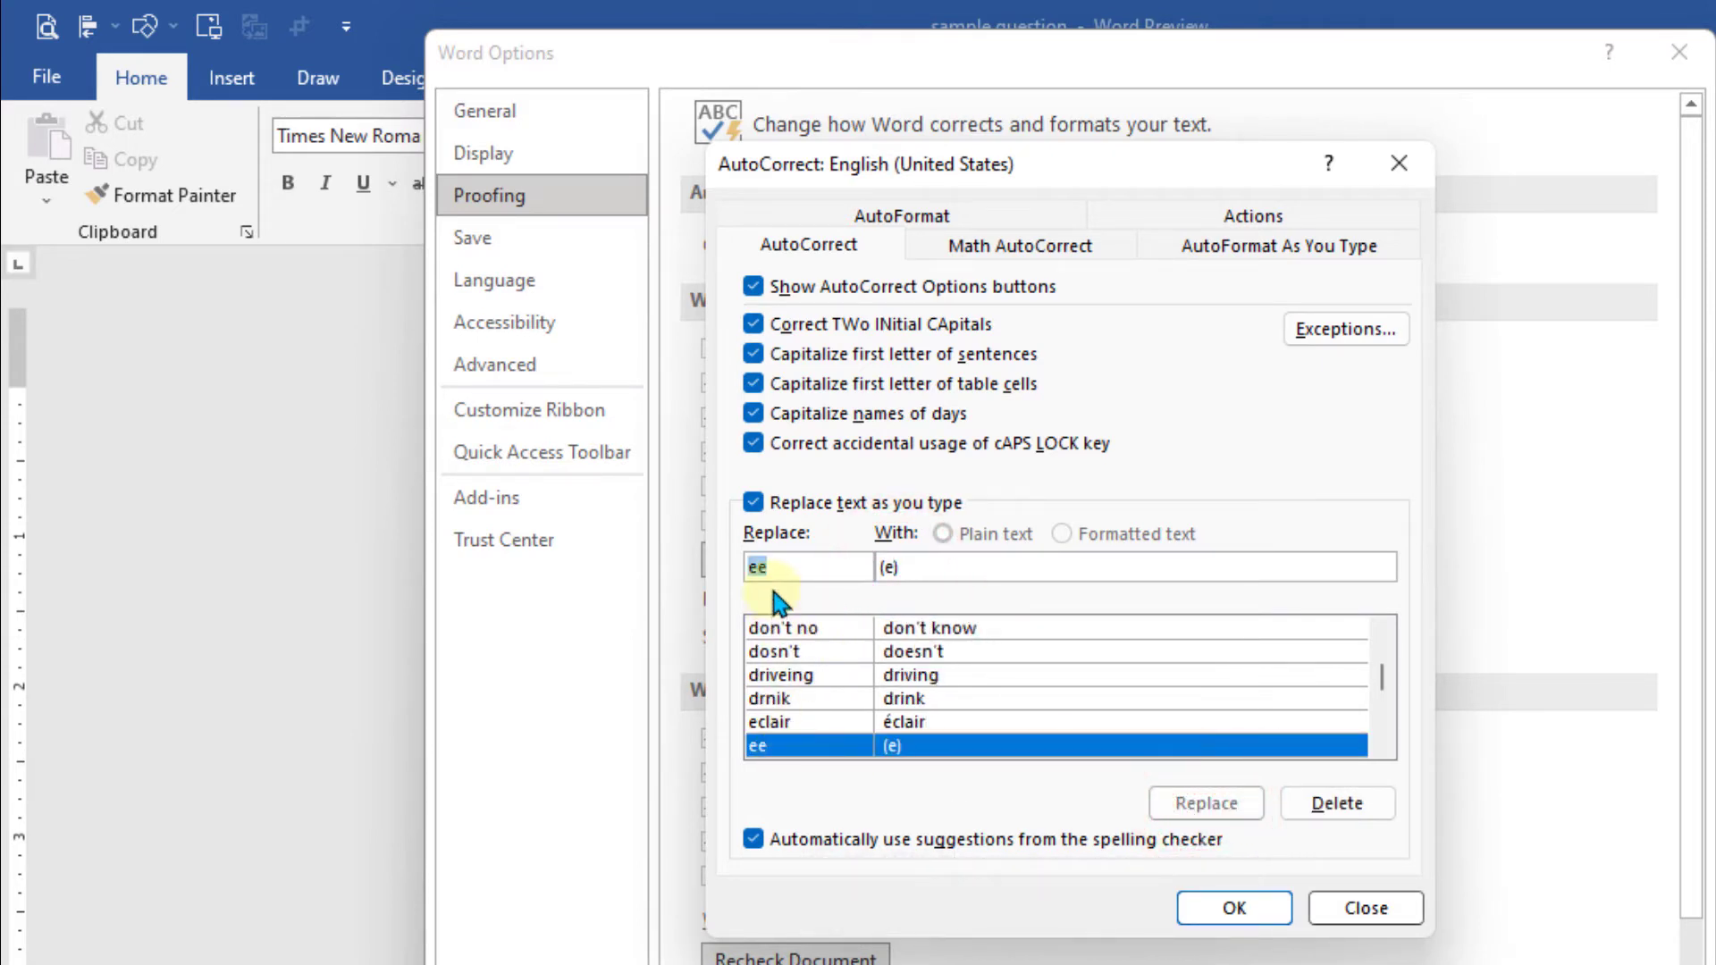
# Add an AutoCorrect entry that replaces "q" with a blank of six underscores, "______".
pyautogui.write('q')
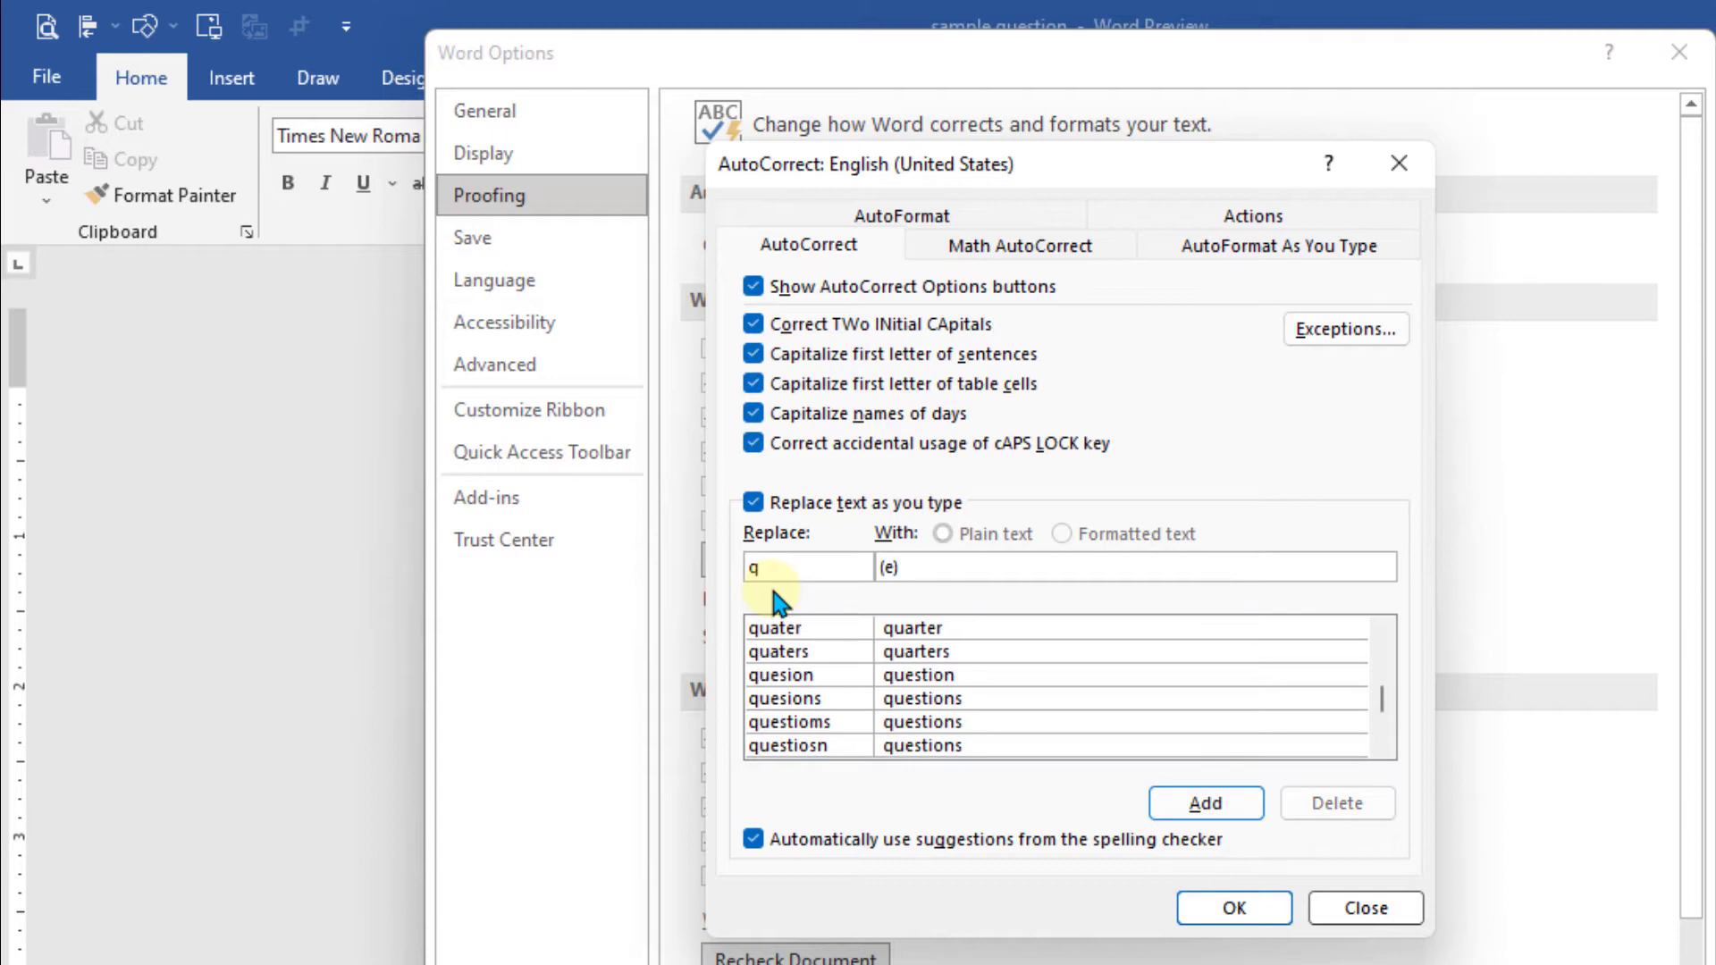
pyautogui.press('Tab')
pyautogui.press('BackSpace')
pyautogui.write('___')
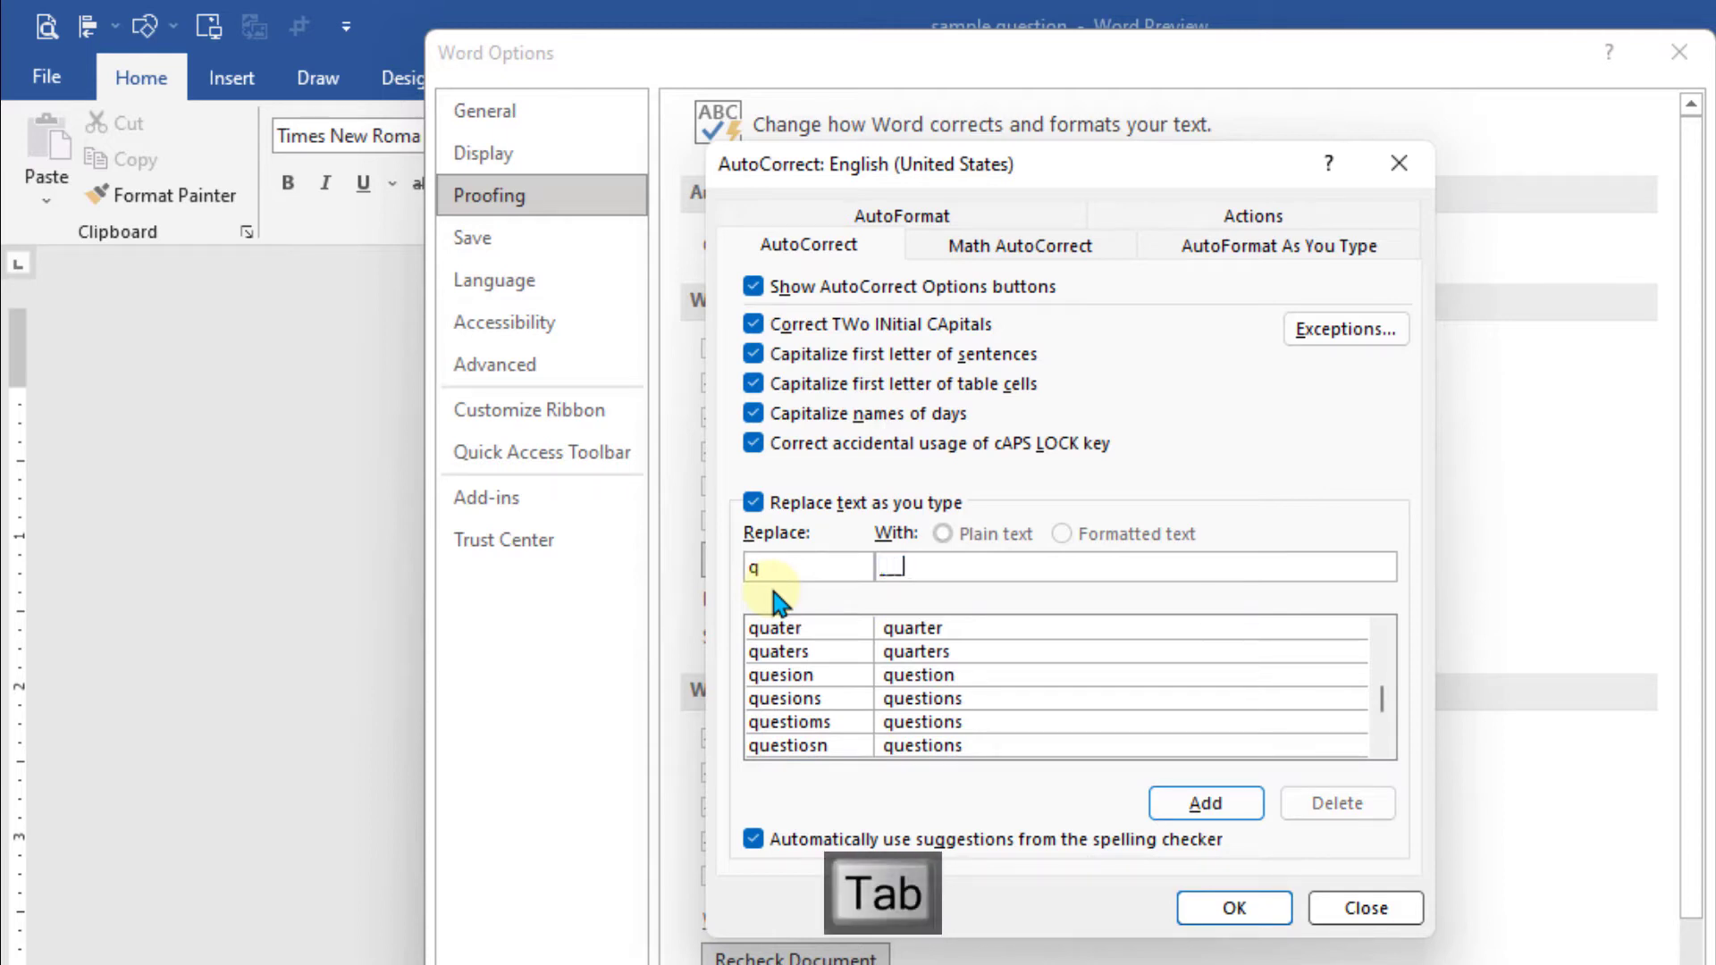
pyautogui.write('___')
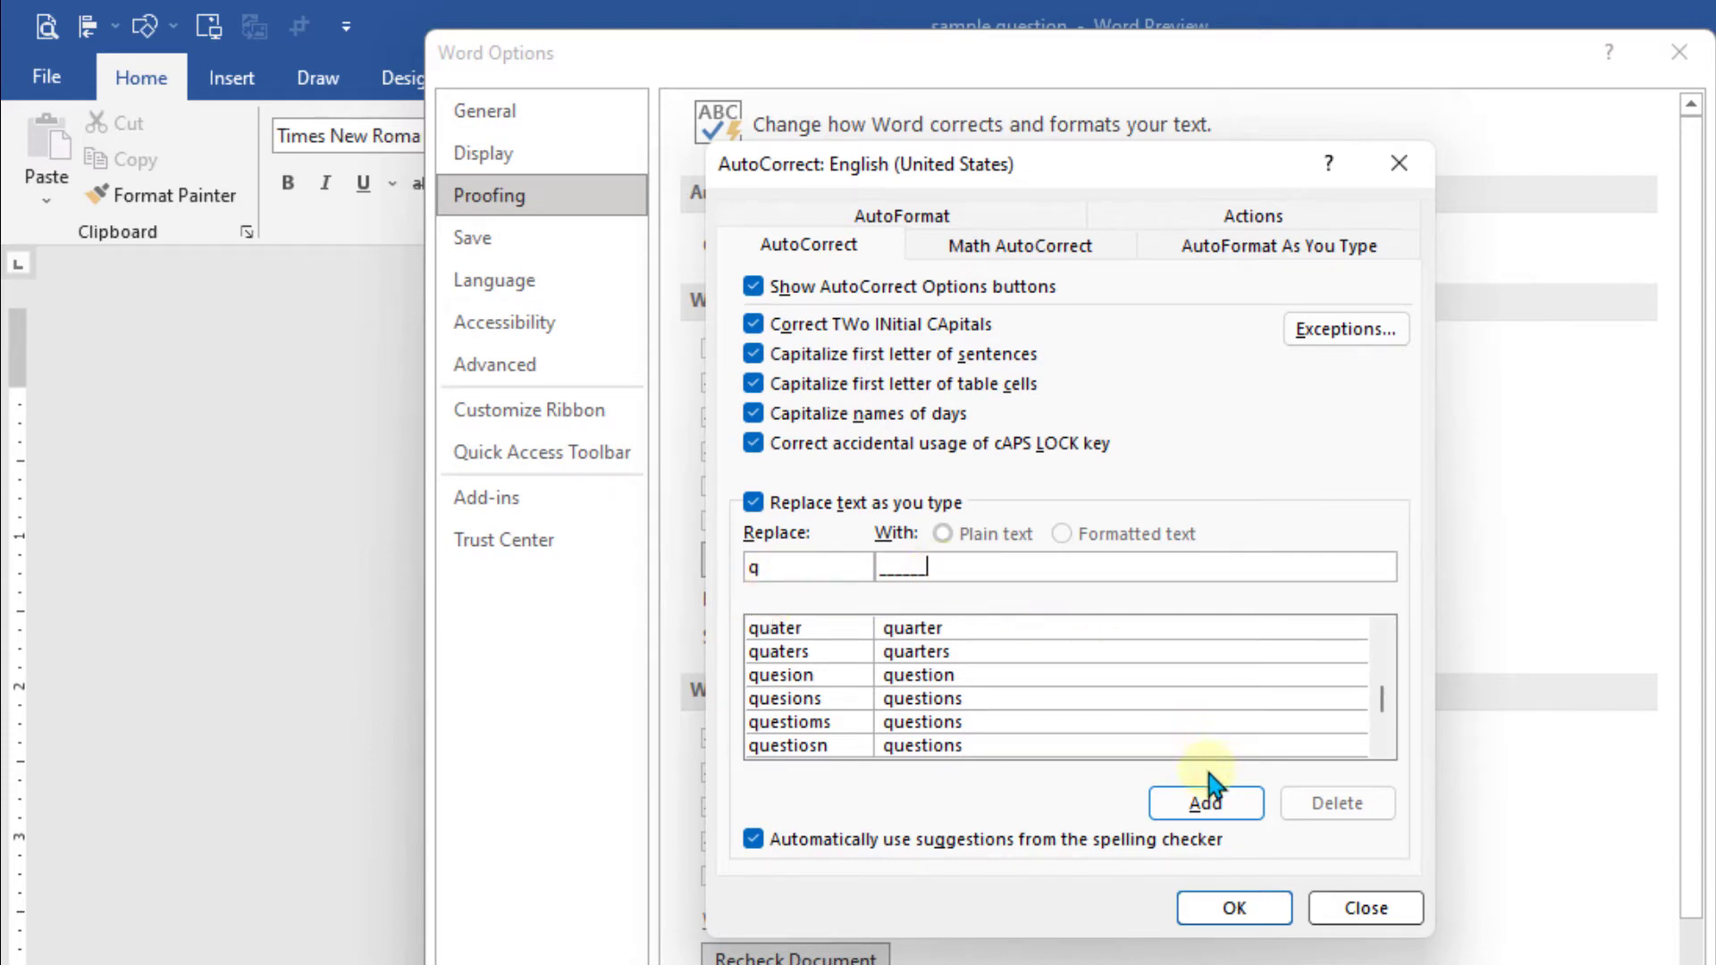
pyautogui.click(1205, 802)
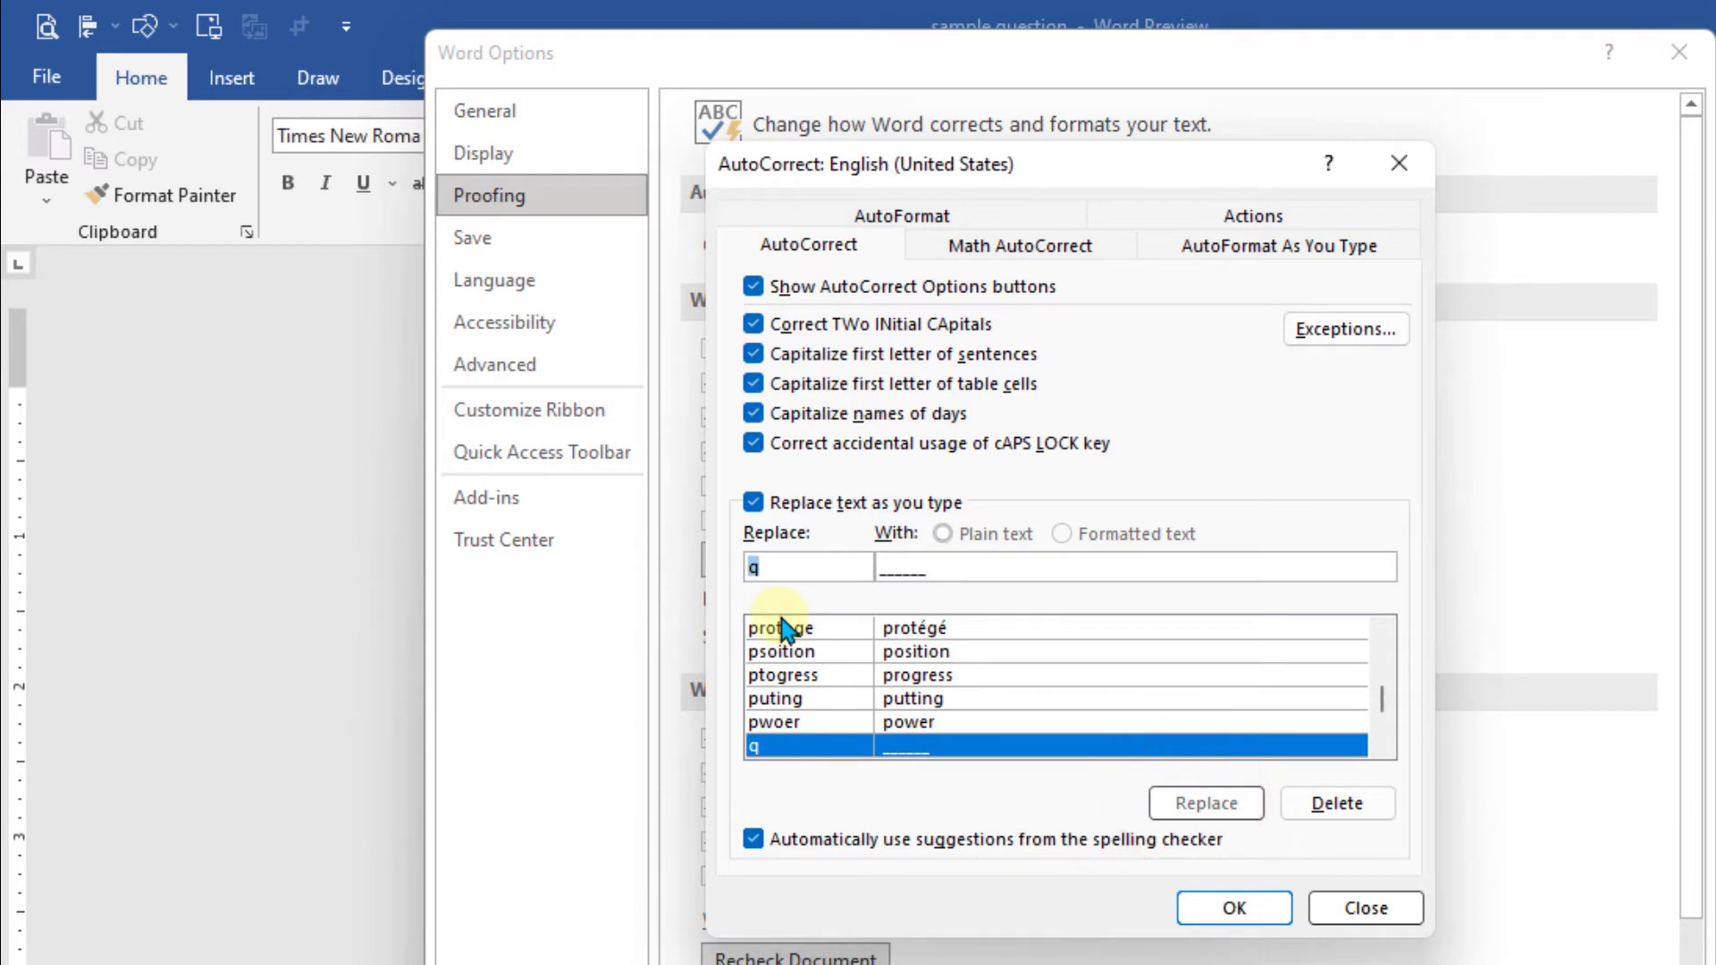
# Add an AutoCorrect entry that replaces "ss" with "SECTION B (THEORY QUESTIONS)" and save the Word options.
pyautogui.write('ss')
pyautogui.press('Tab')
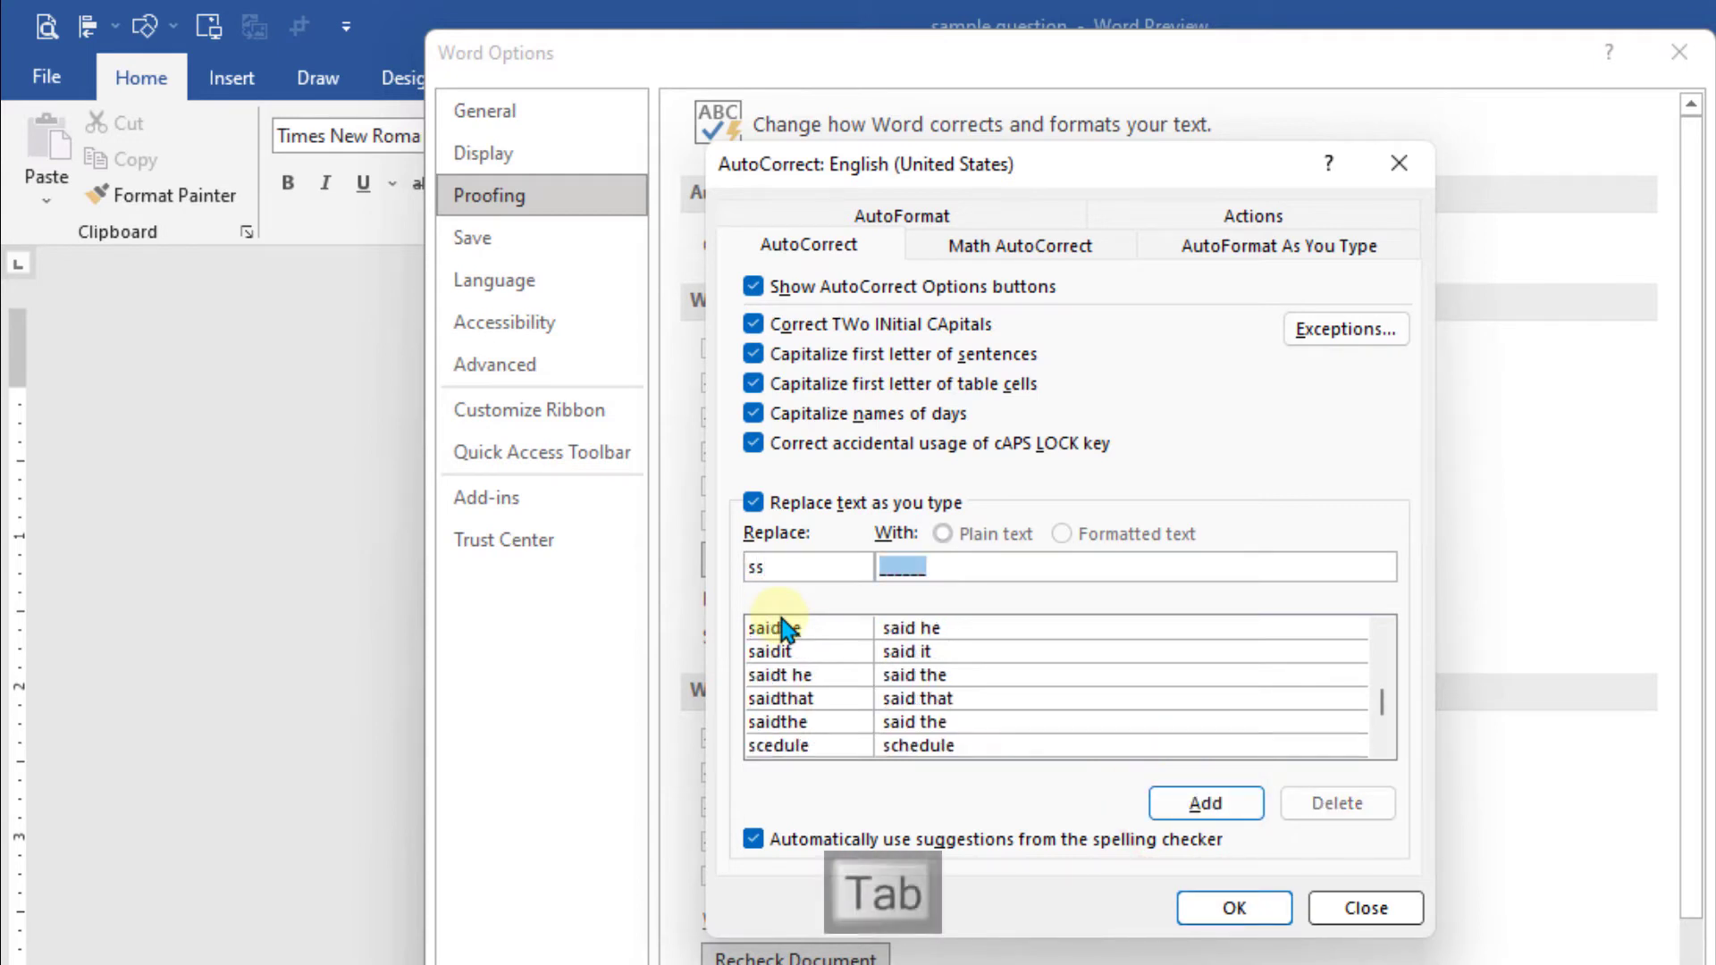
pyautogui.write('SECTI')
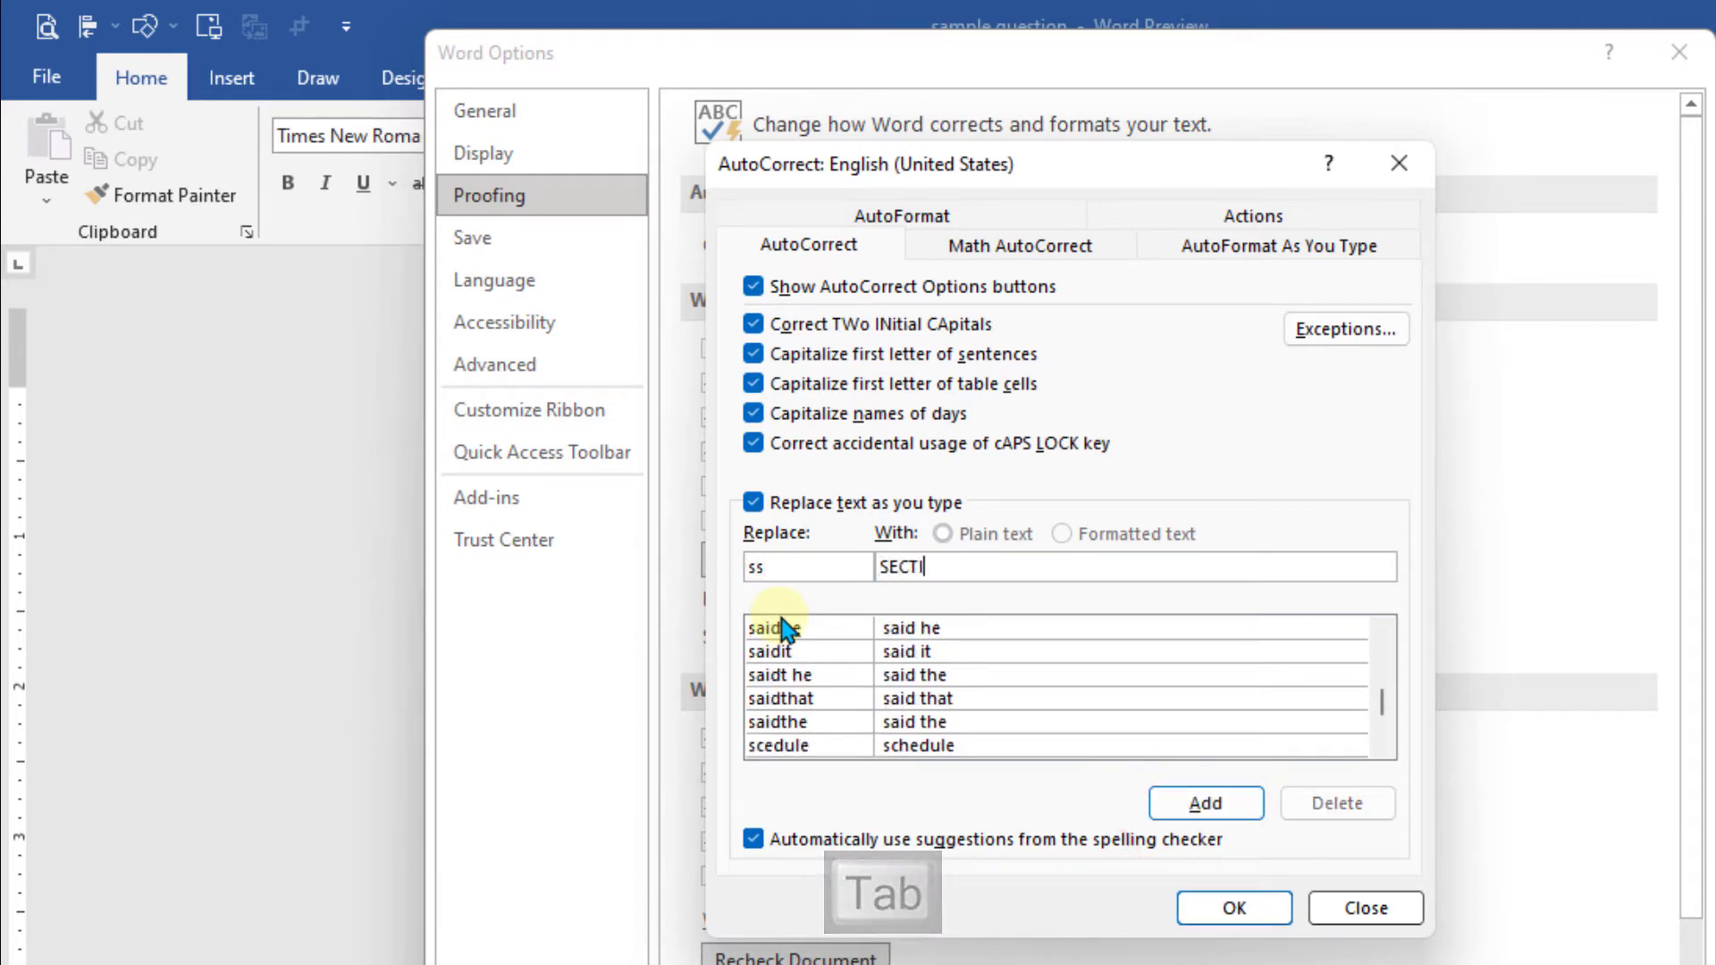
pyautogui.write('ON B (THEORY')
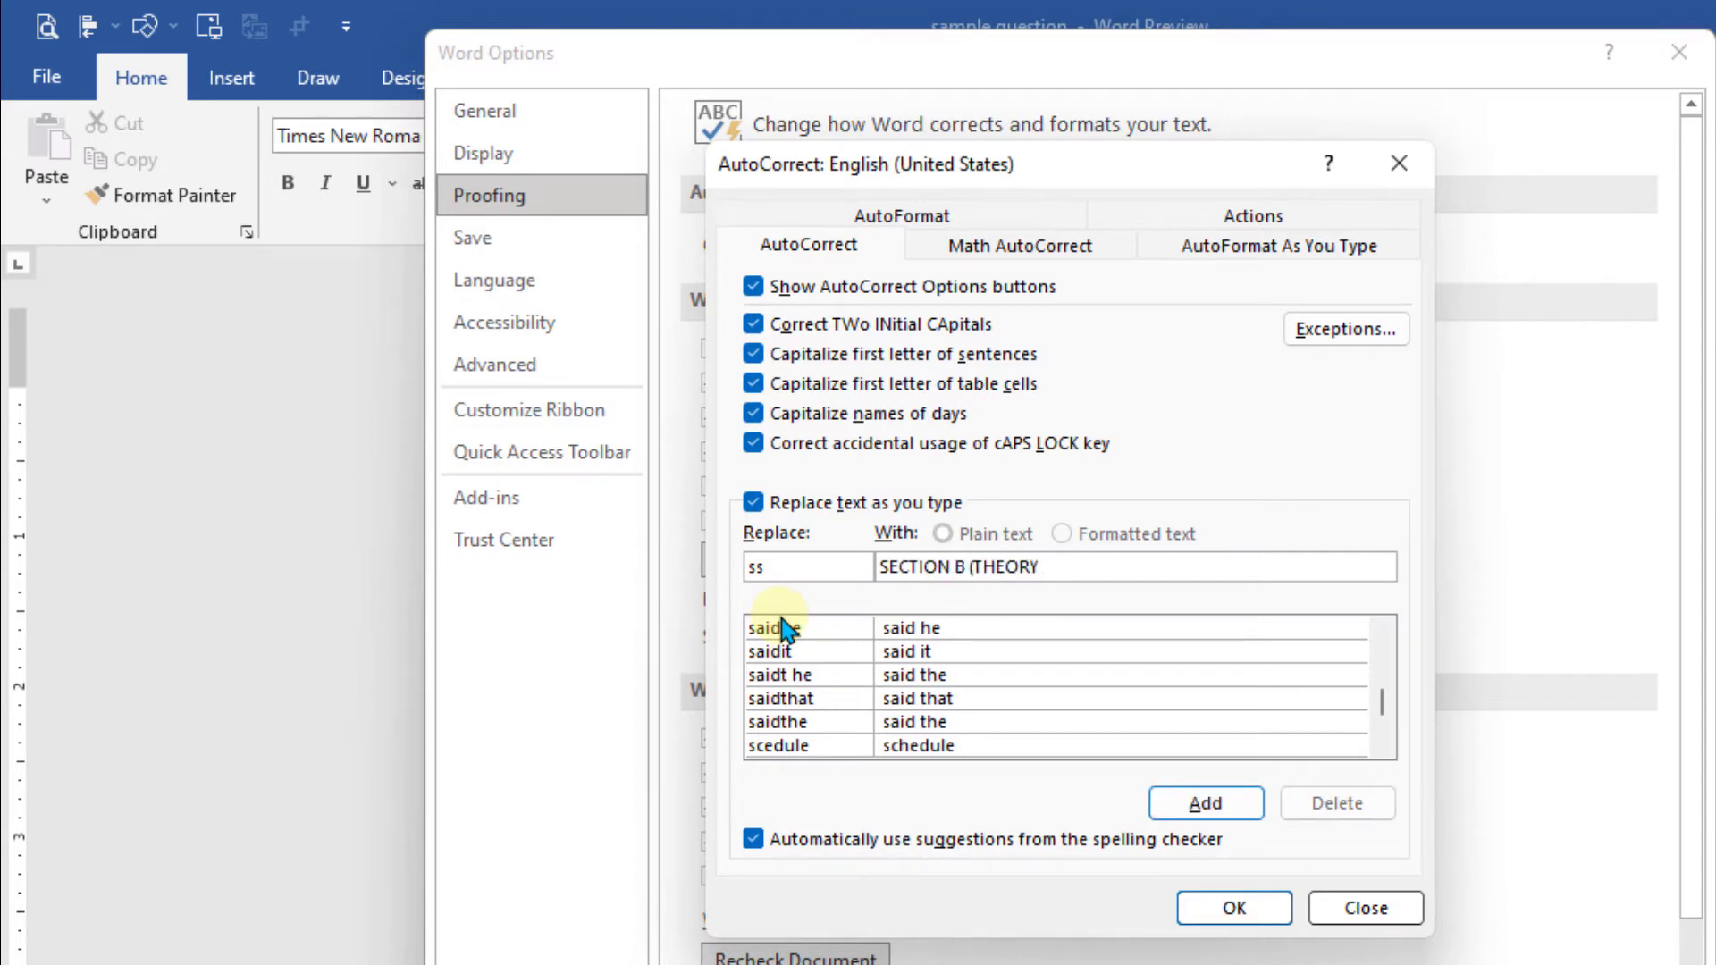
pyautogui.write('QUESTIONS)')
pyautogui.click(1202, 803)
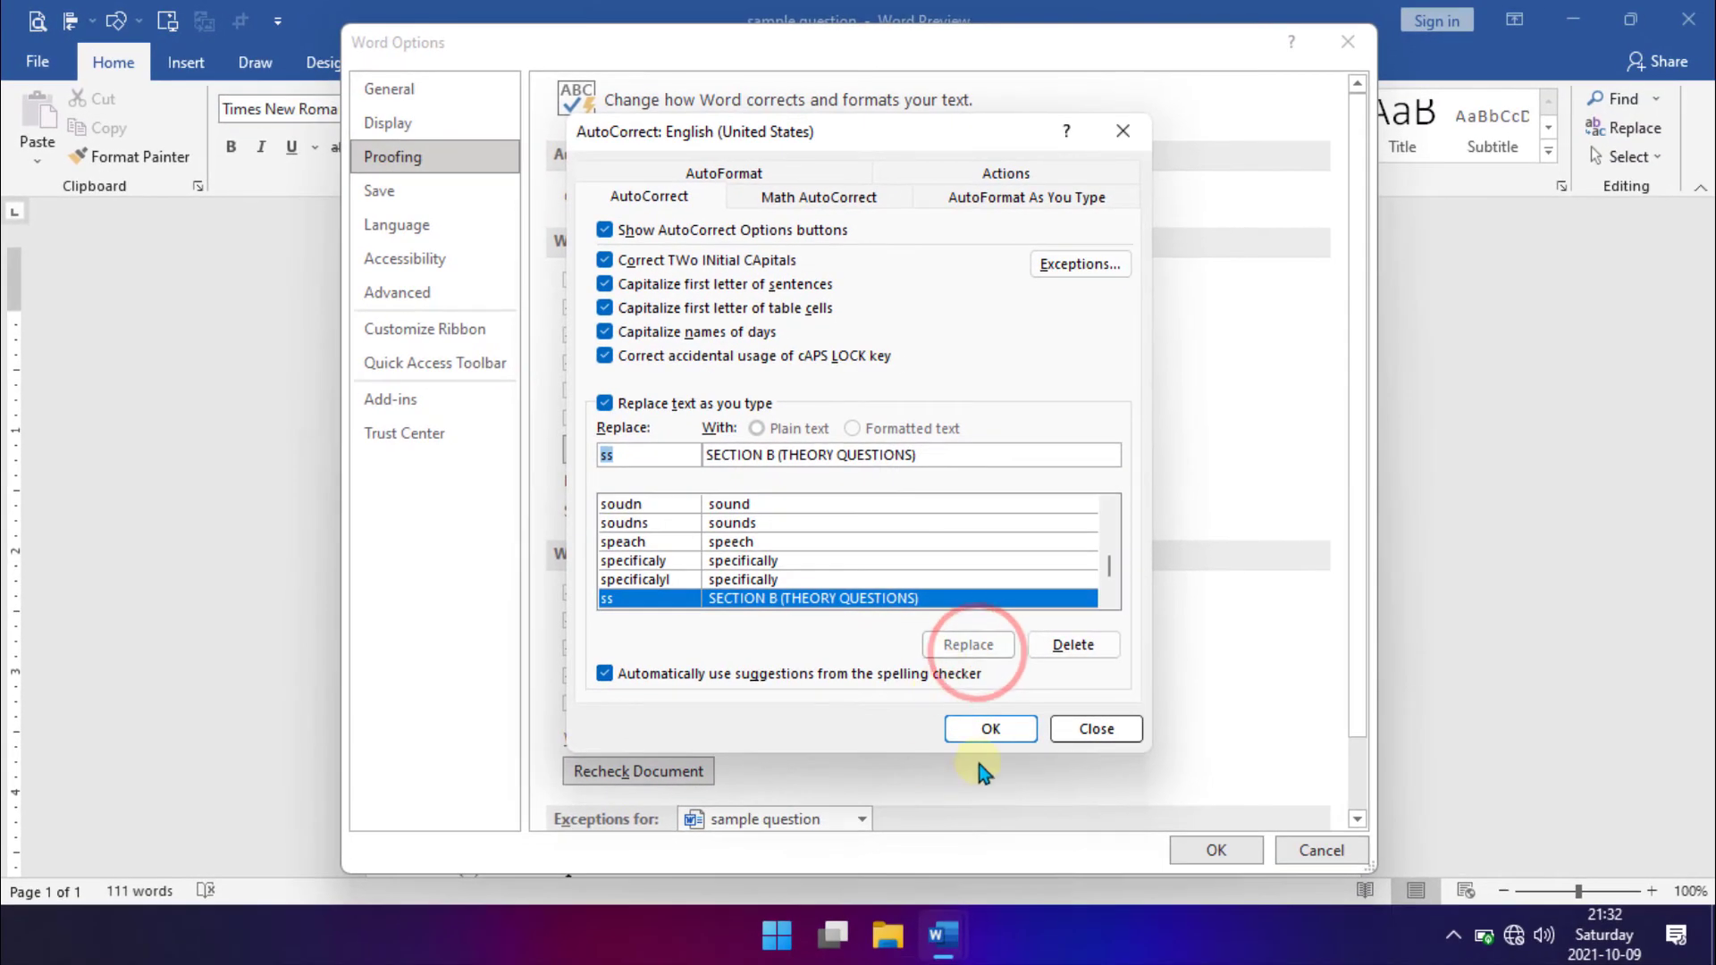
pyautogui.click(991, 729)
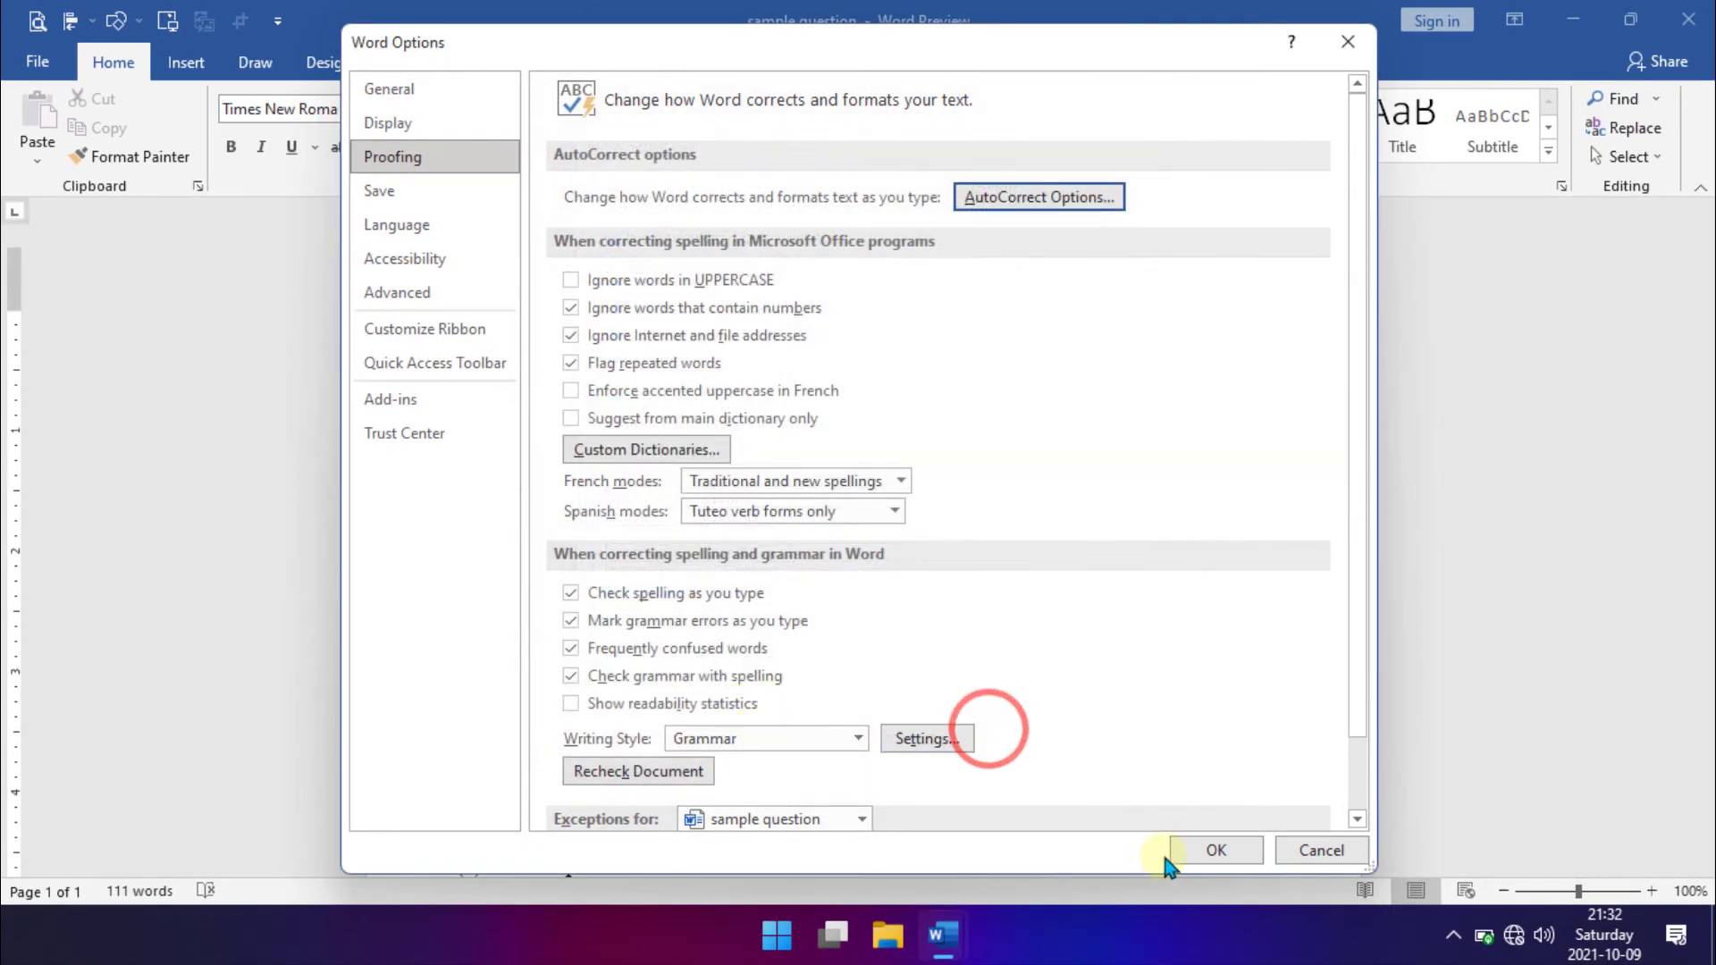
pyautogui.click(1216, 850)
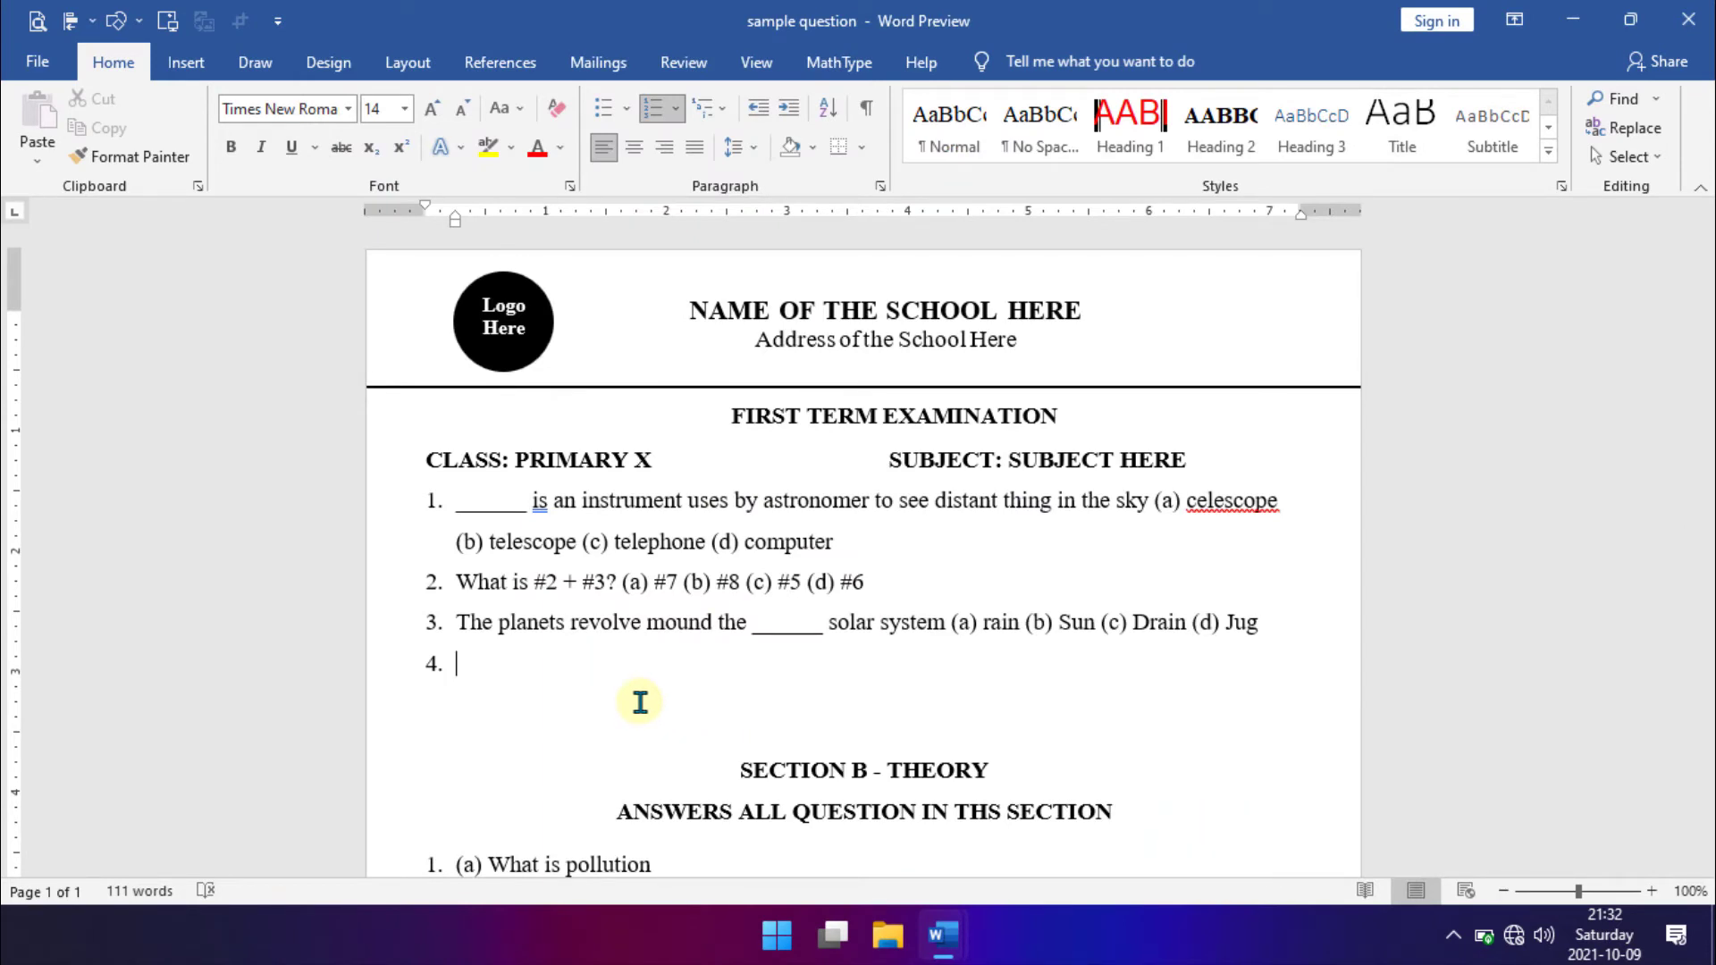
# Write question 4 as "______ is an instrument used by astronomer to see distant things in the sky", using the "q" shortcut for the blank.
pyautogui.write('q')
pyautogui.write('is an')
pyautogui.write(' instrume')
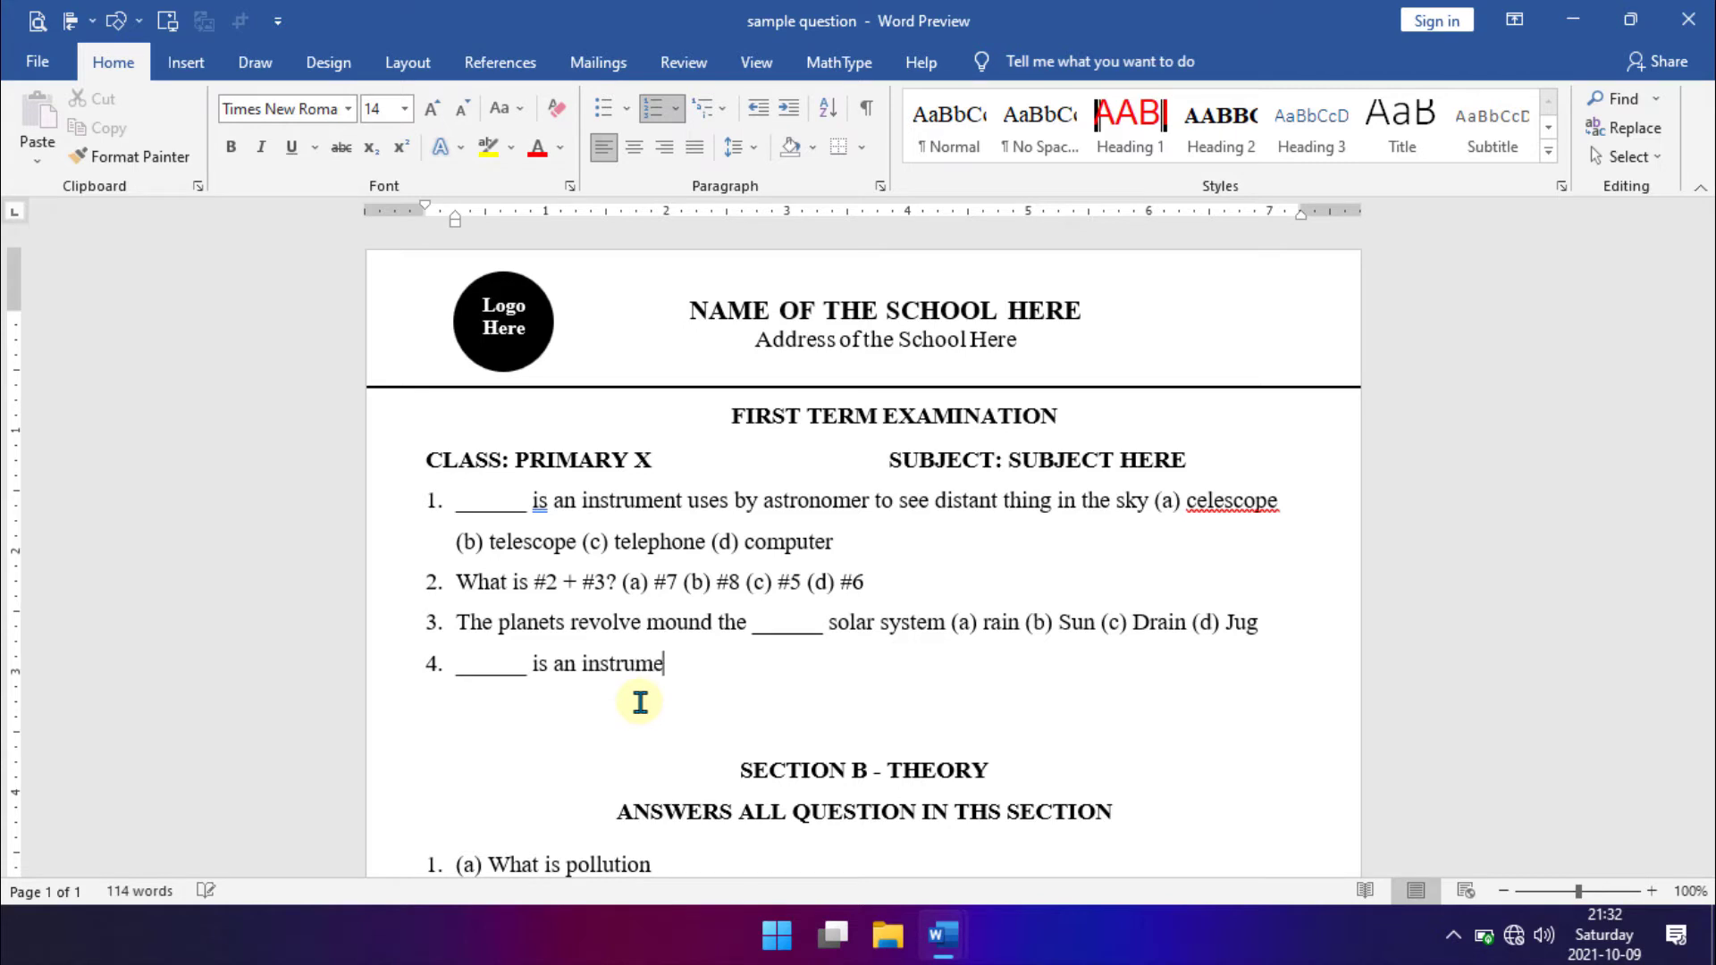
pyautogui.write('nt used by ast')
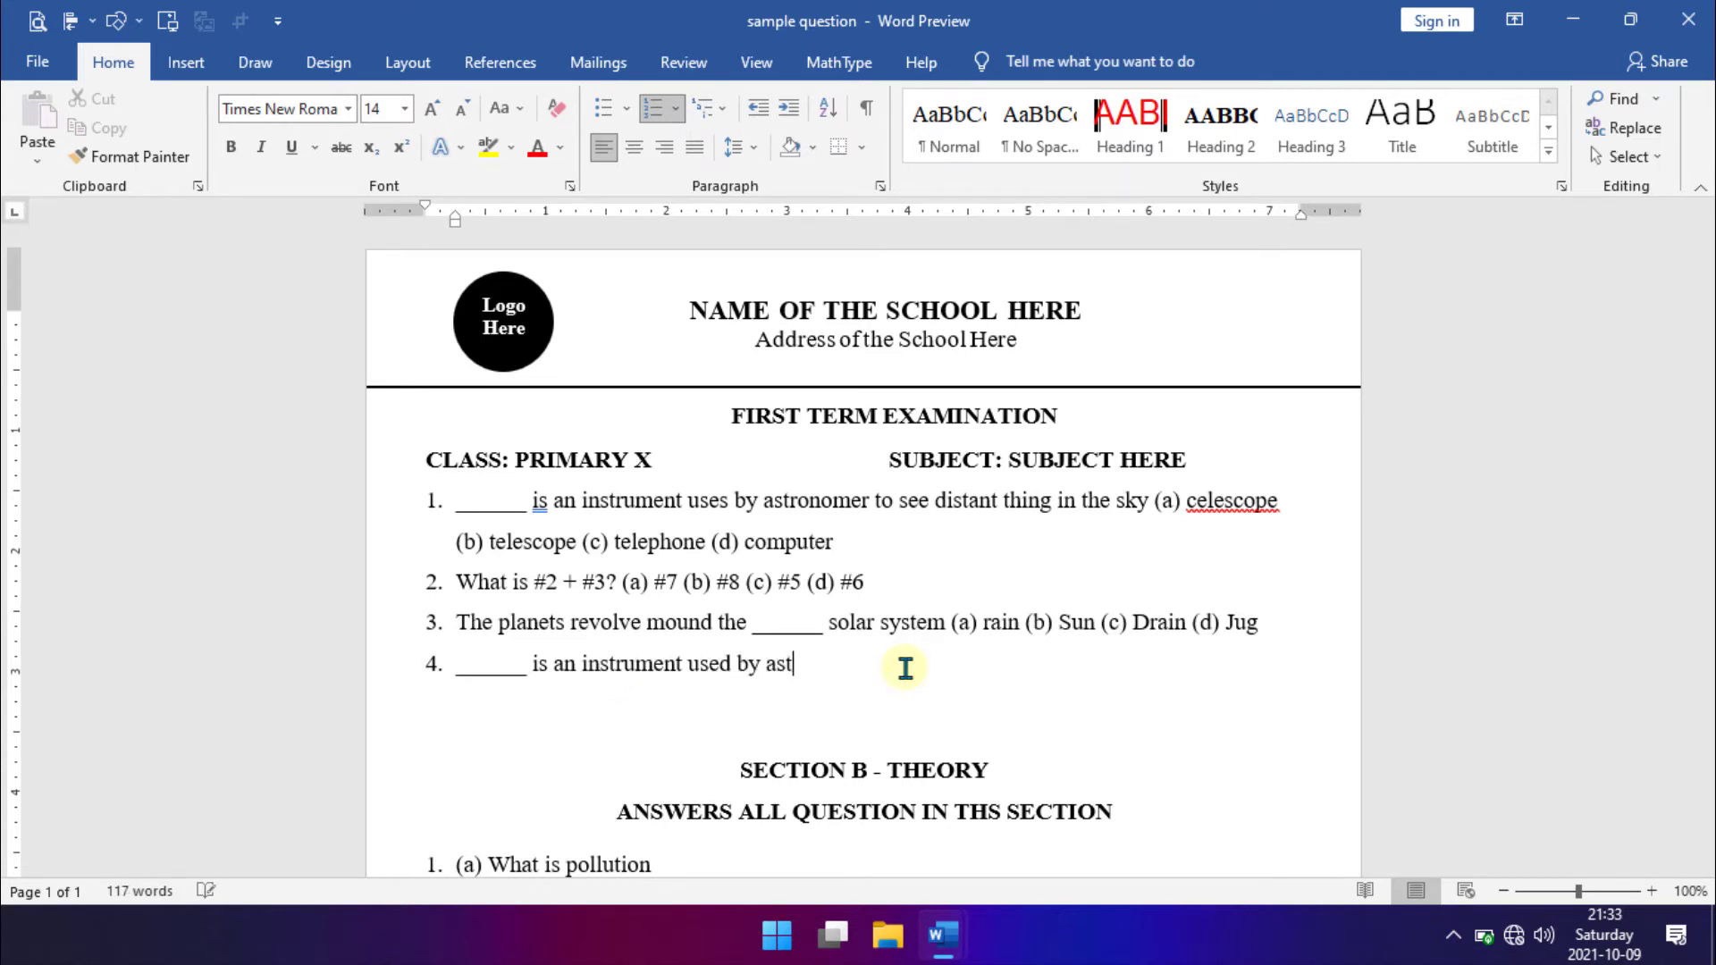
pyautogui.write('ronomer to see dista')
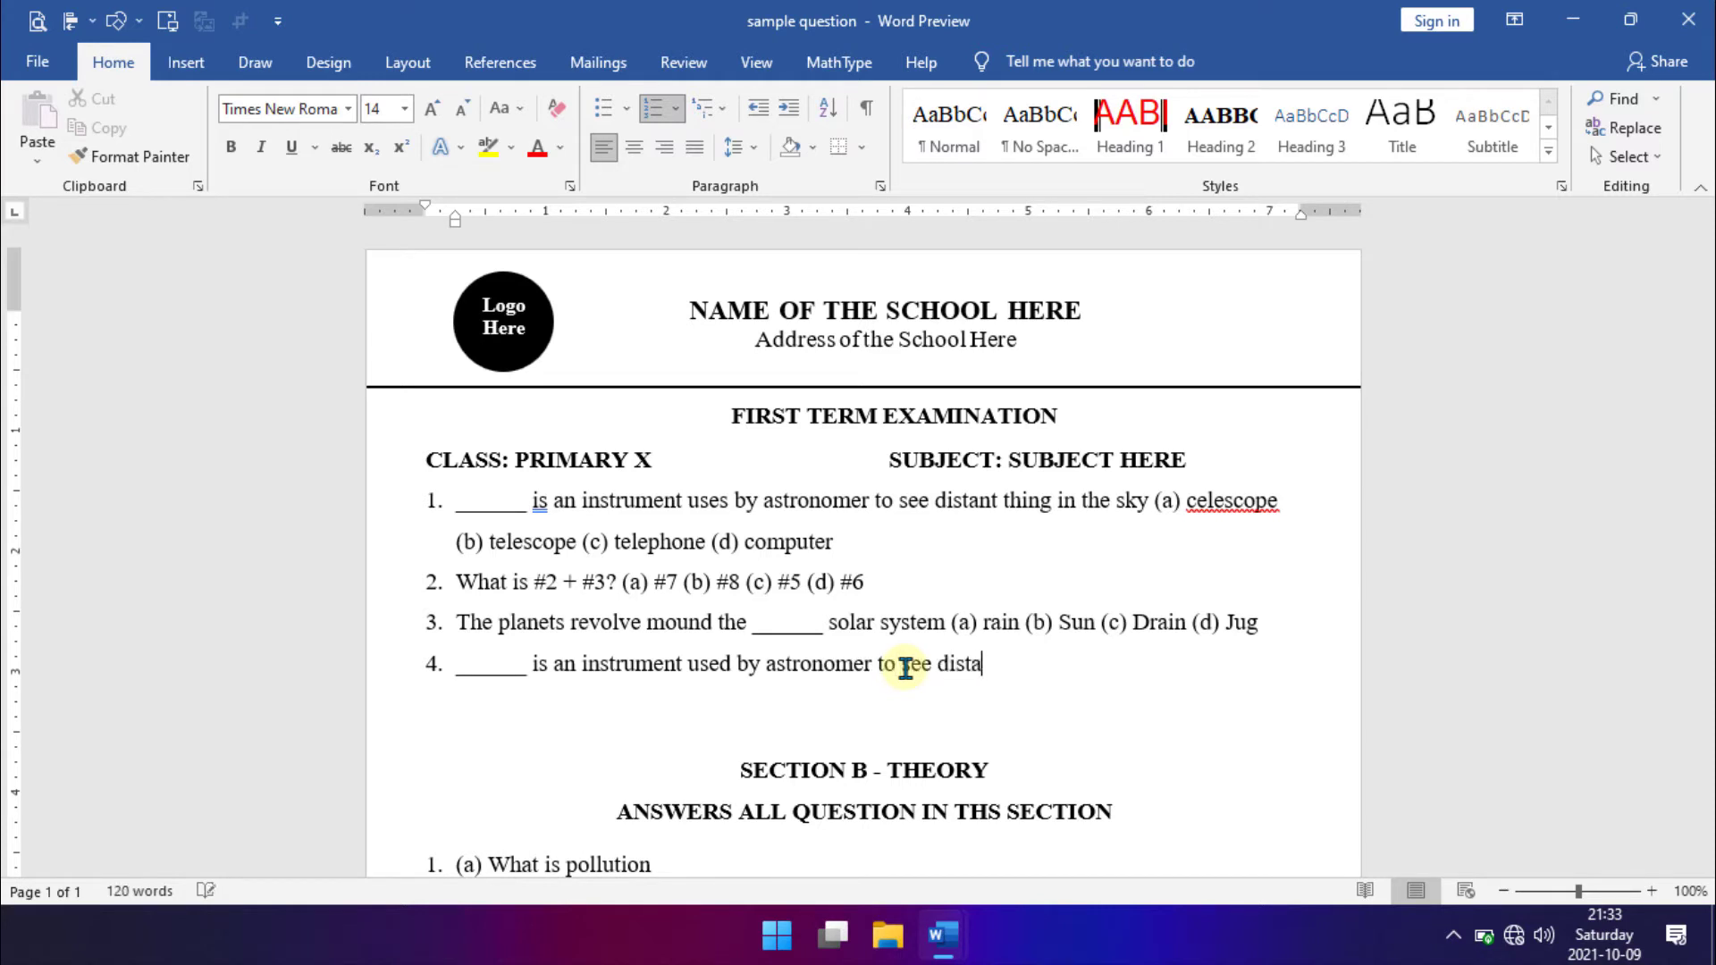
pyautogui.write('nt things in the s')
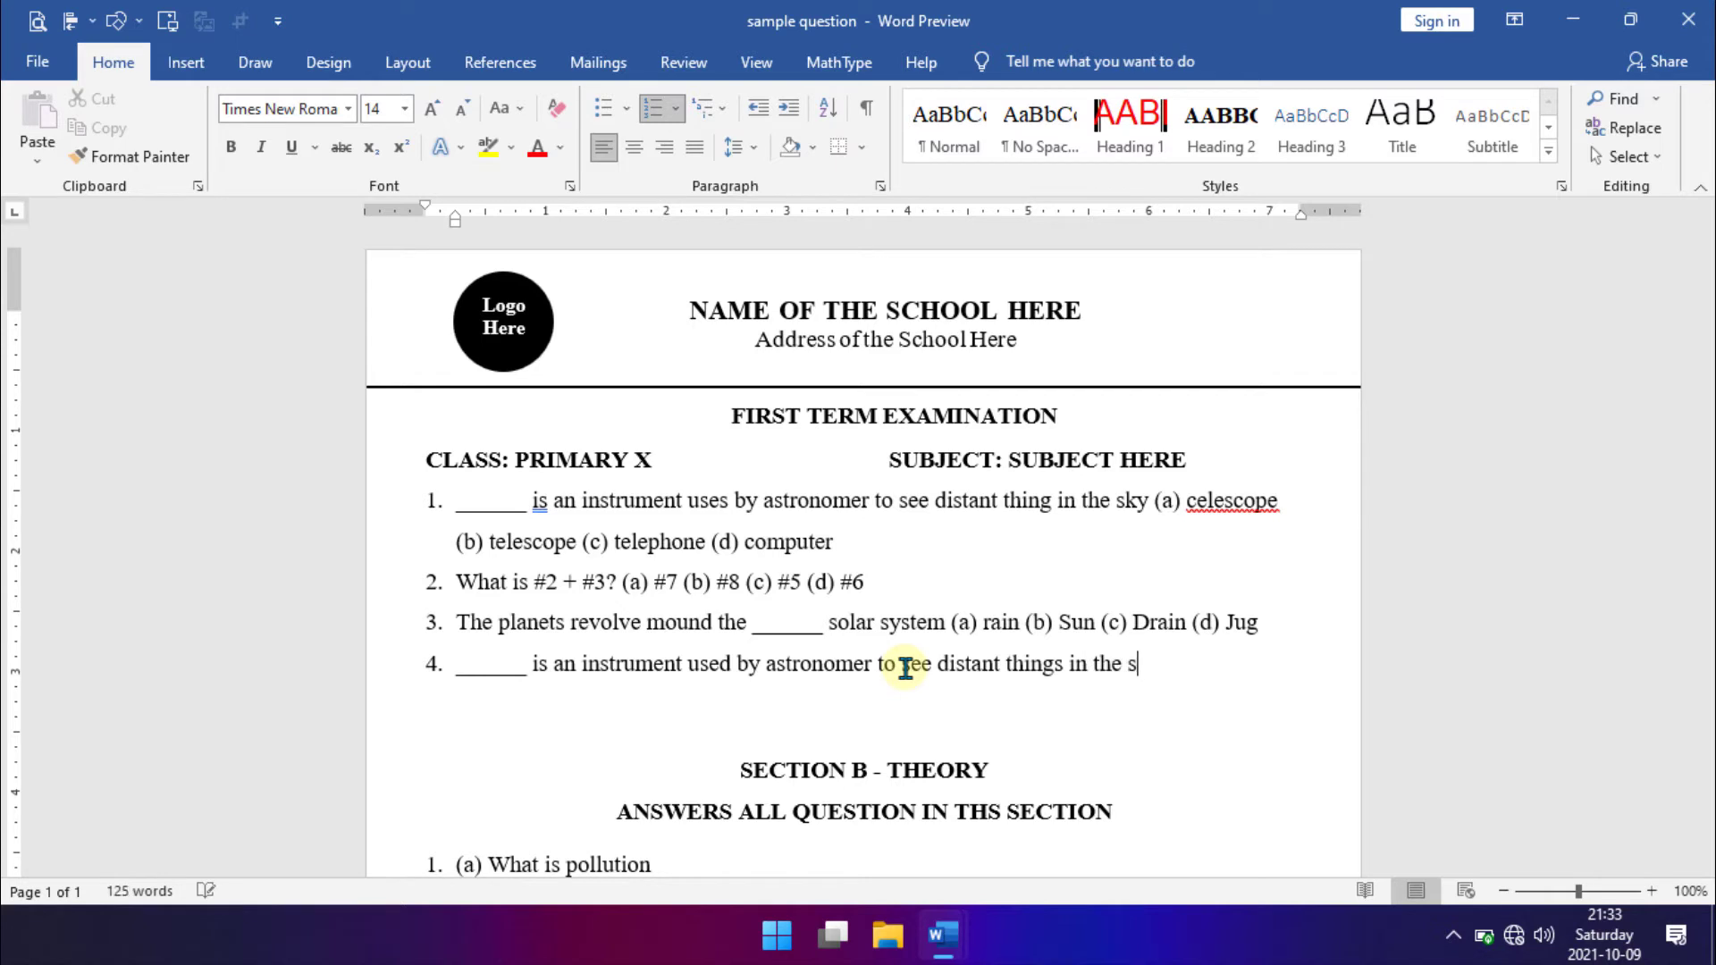
pyautogui.write('ky')
# Add the options "(a) Celescope (b) Telescope (c) Telephone (d) Computer" to question 4 and start a new numbered line.
pyautogui.write('(a) Celesco')
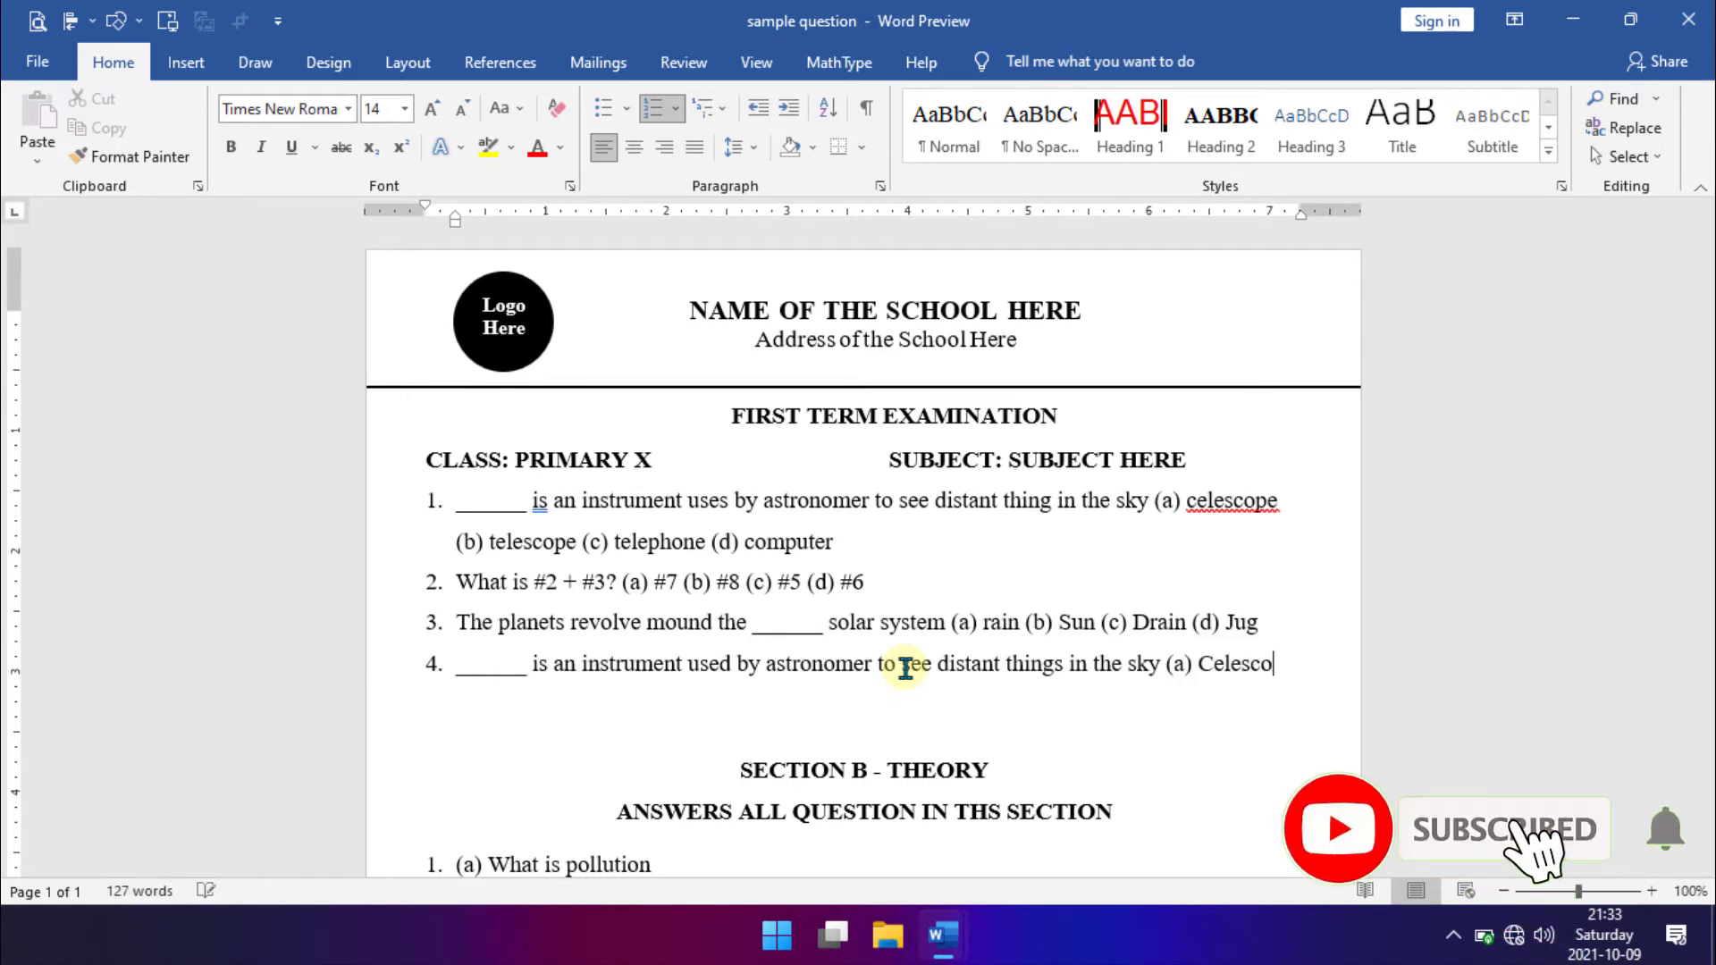
pyautogui.write('pe (b) T')
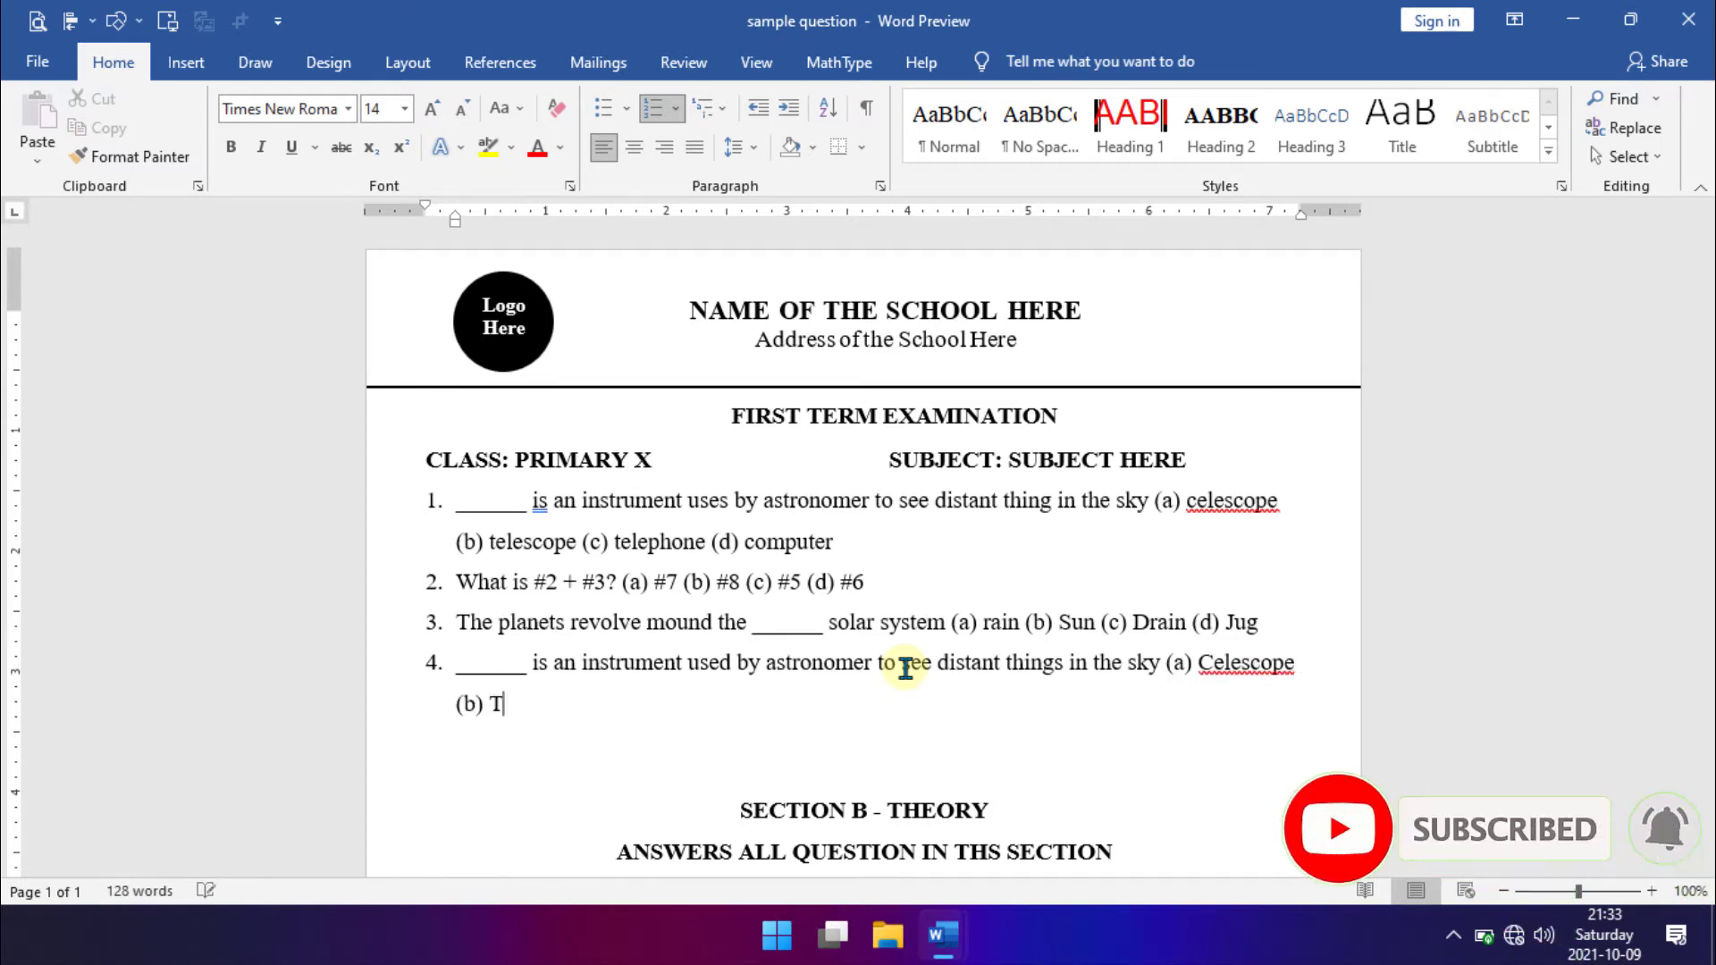
pyautogui.write('elescope (c')
pyautogui.write(') Te')
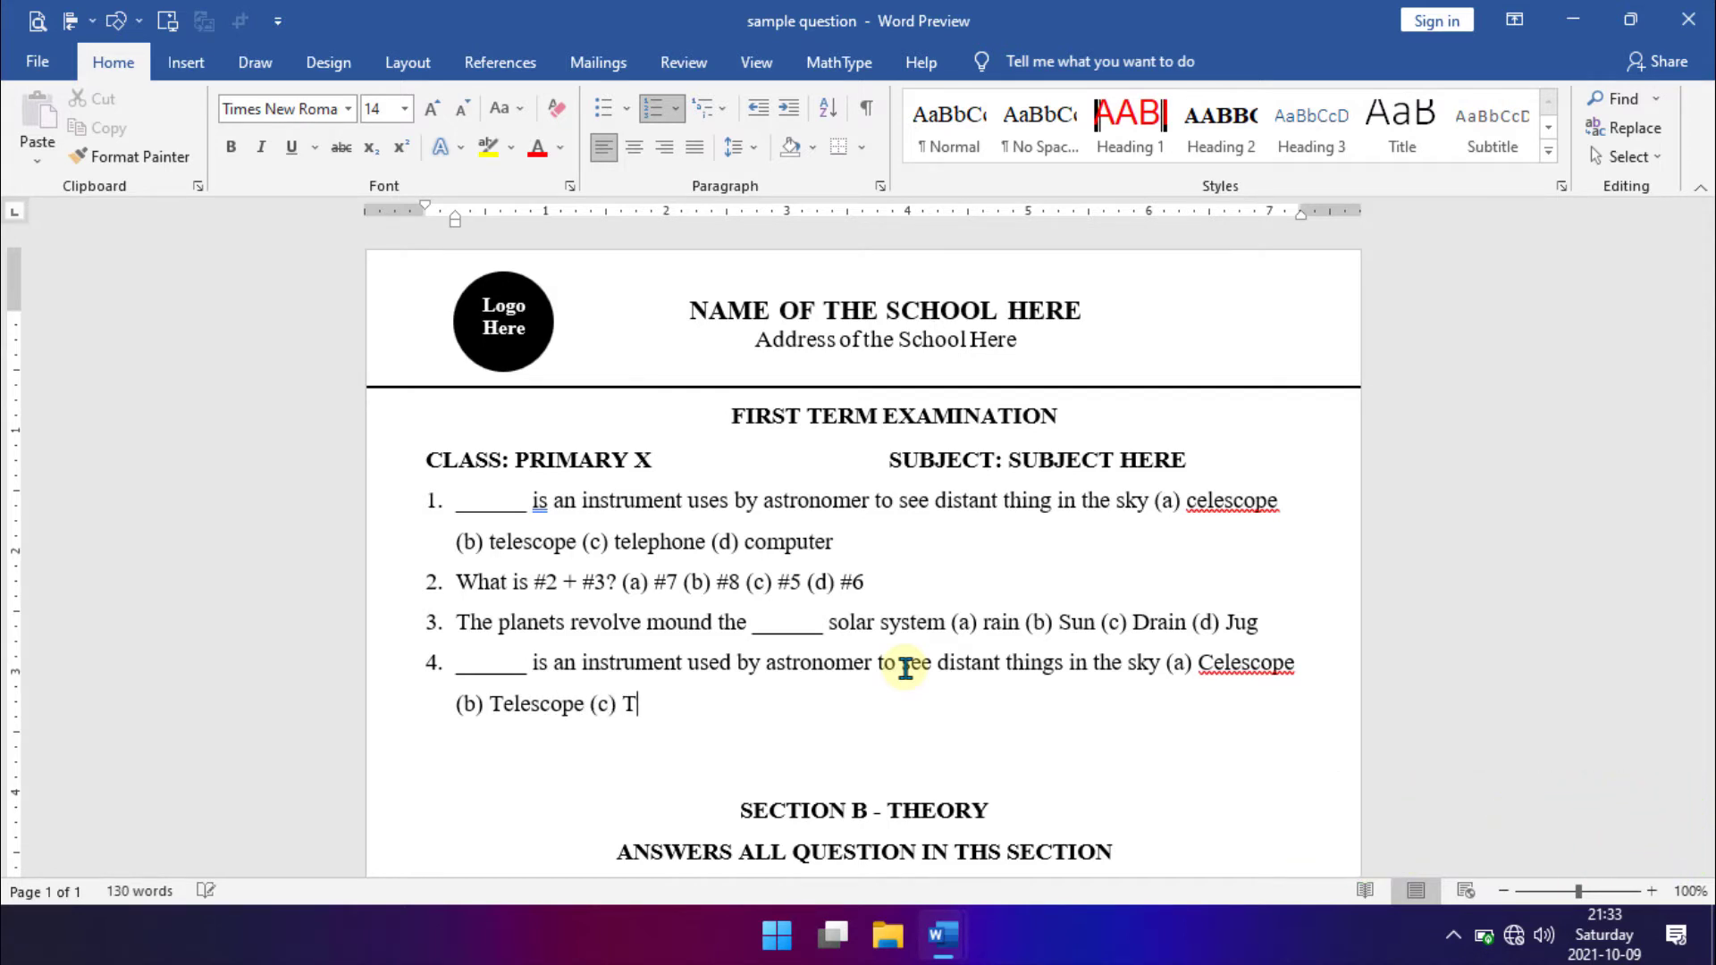
pyautogui.write('lephone (d) Co')
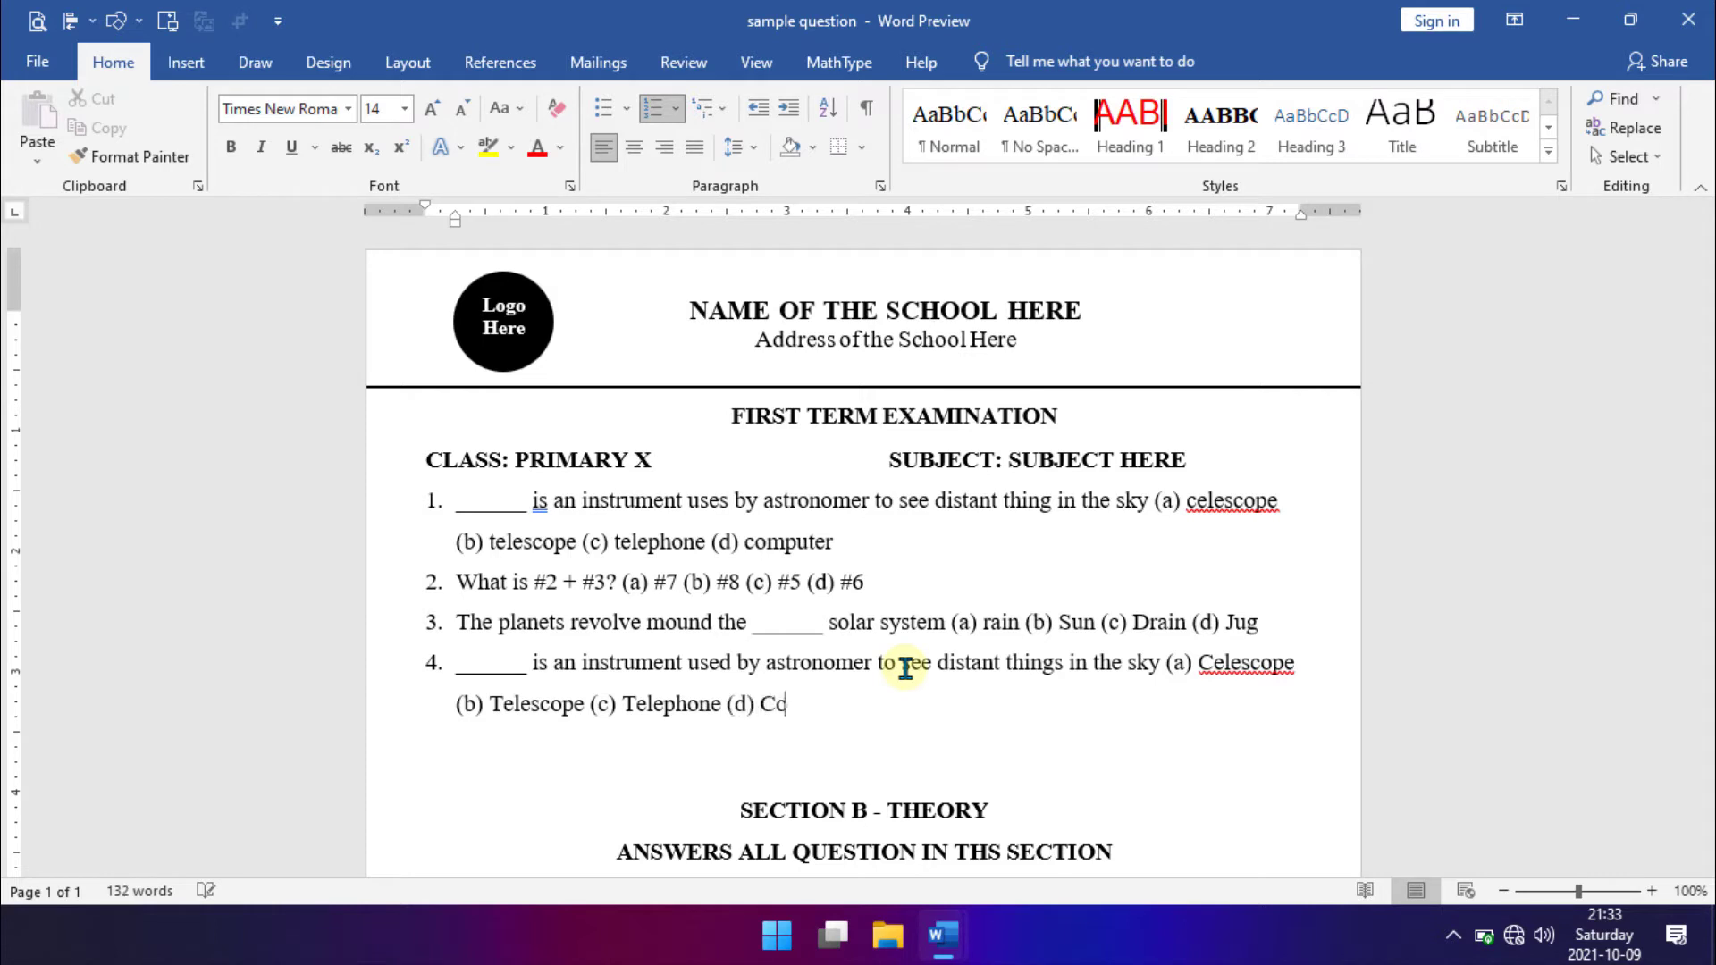
pyautogui.write('mputer')
pyautogui.press('Return')
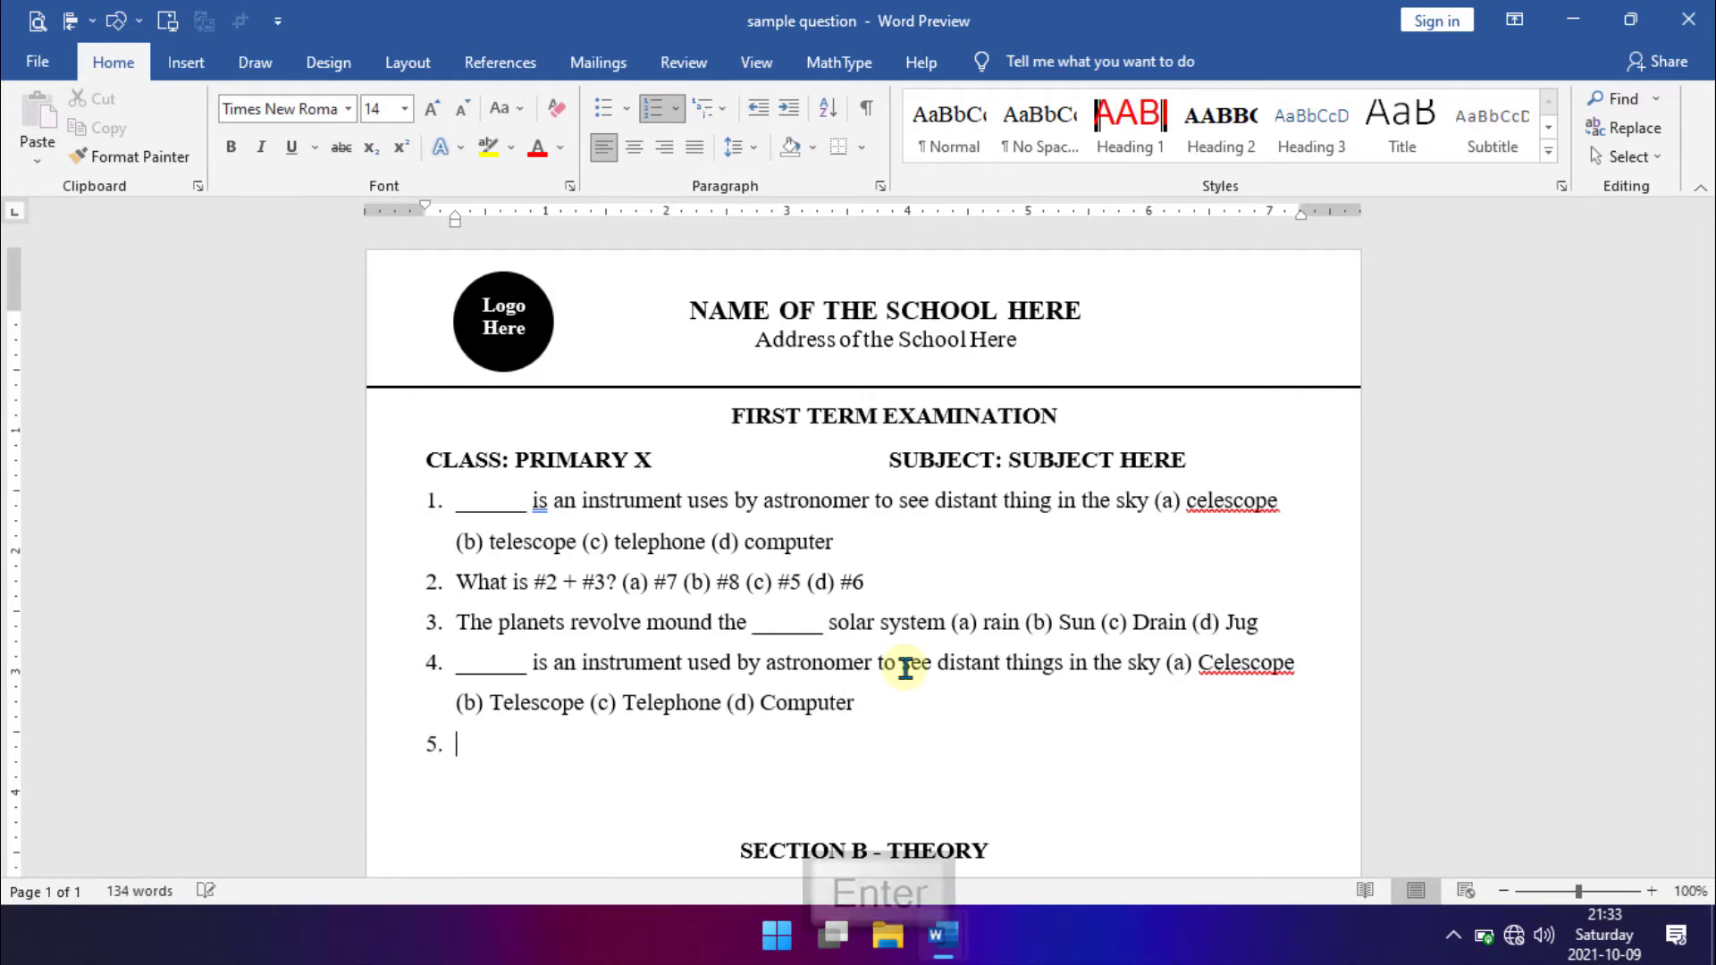
# Write the beginning of question 5 as "What is #2 + #3".
pyautogui.write('What ')
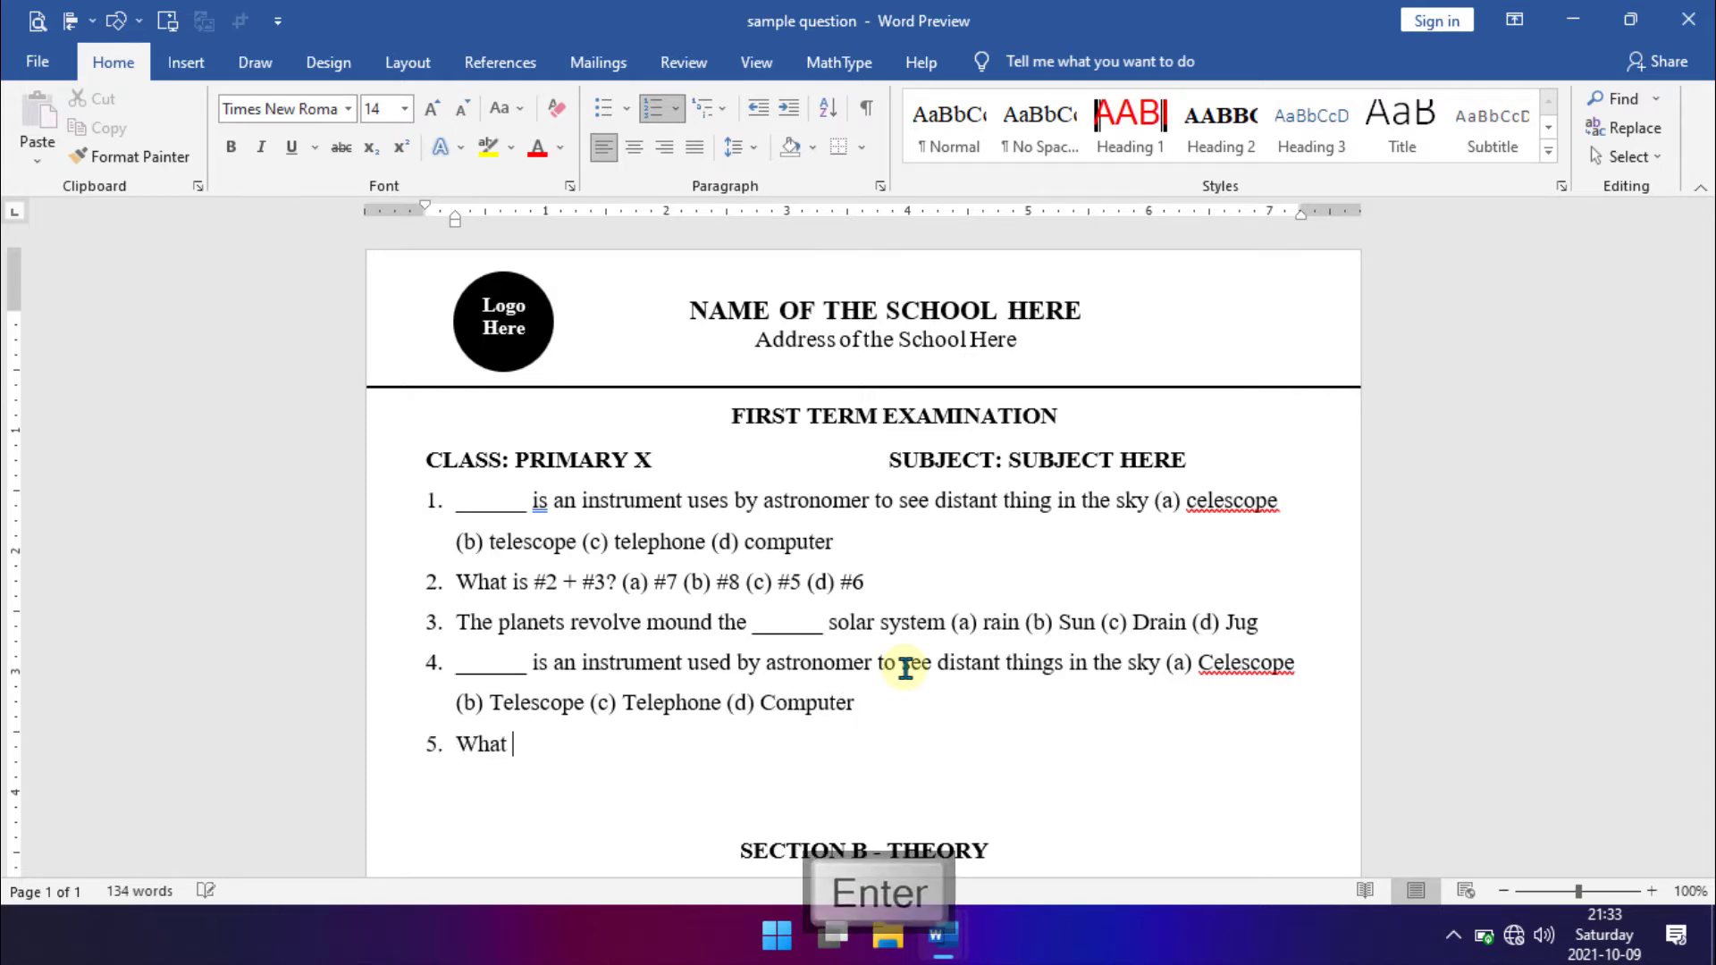
pyautogui.write('is #')
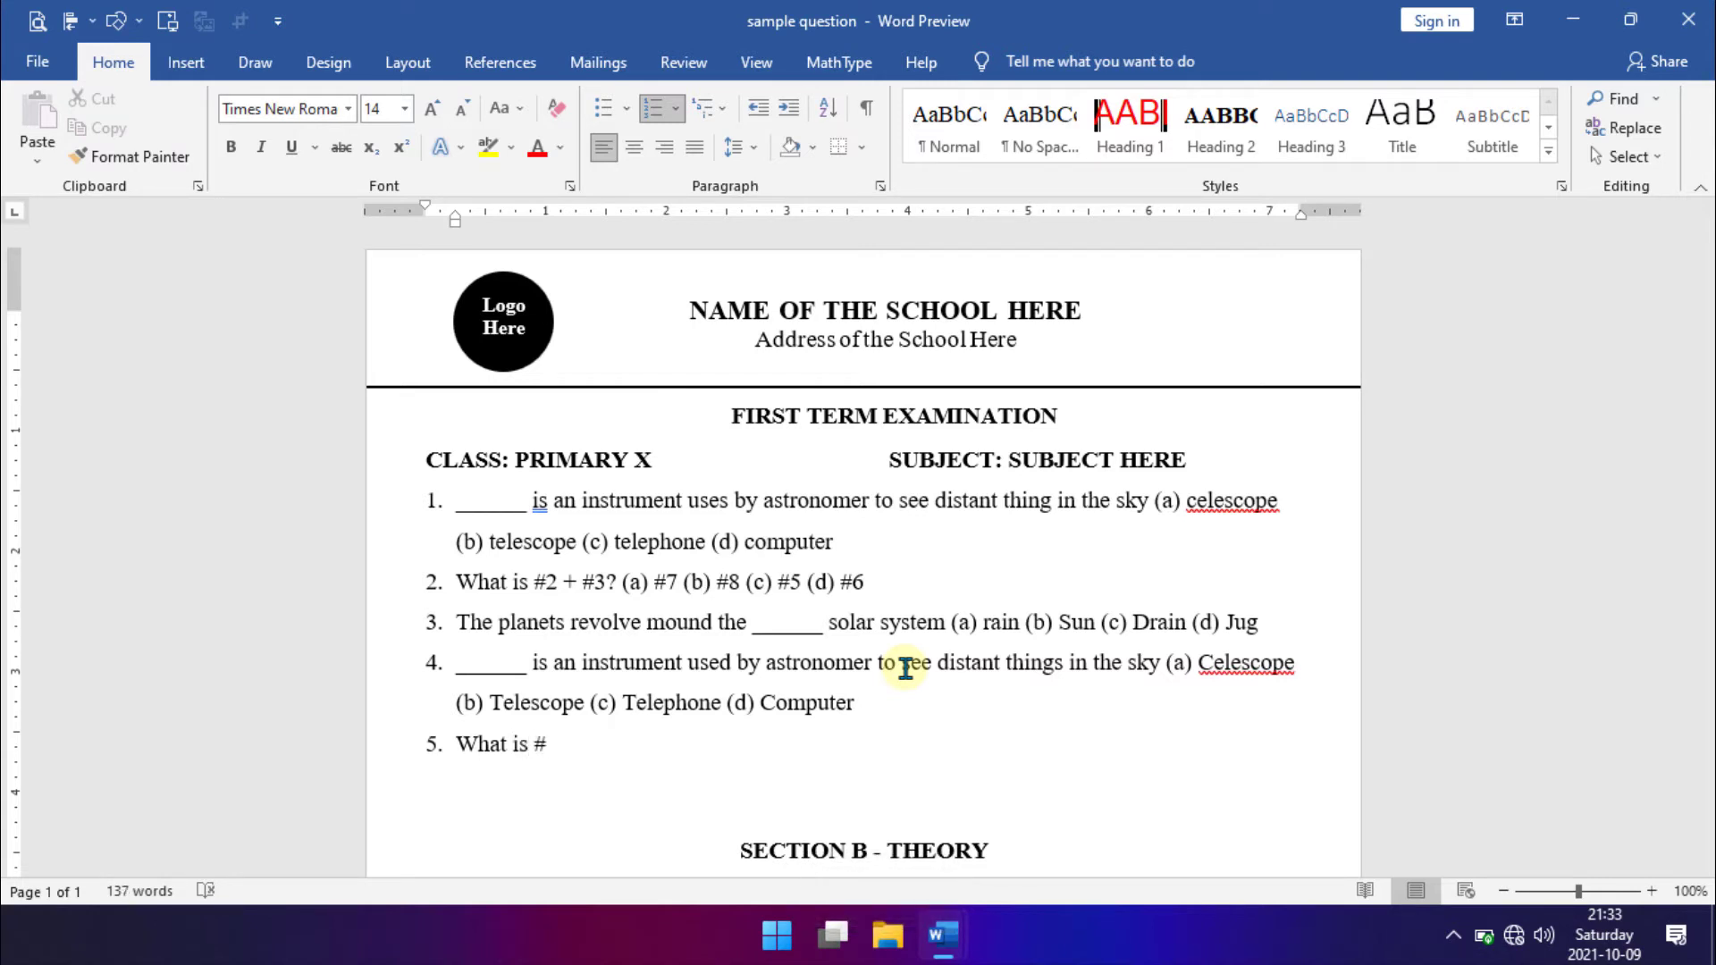
pyautogui.write('2 + #3')
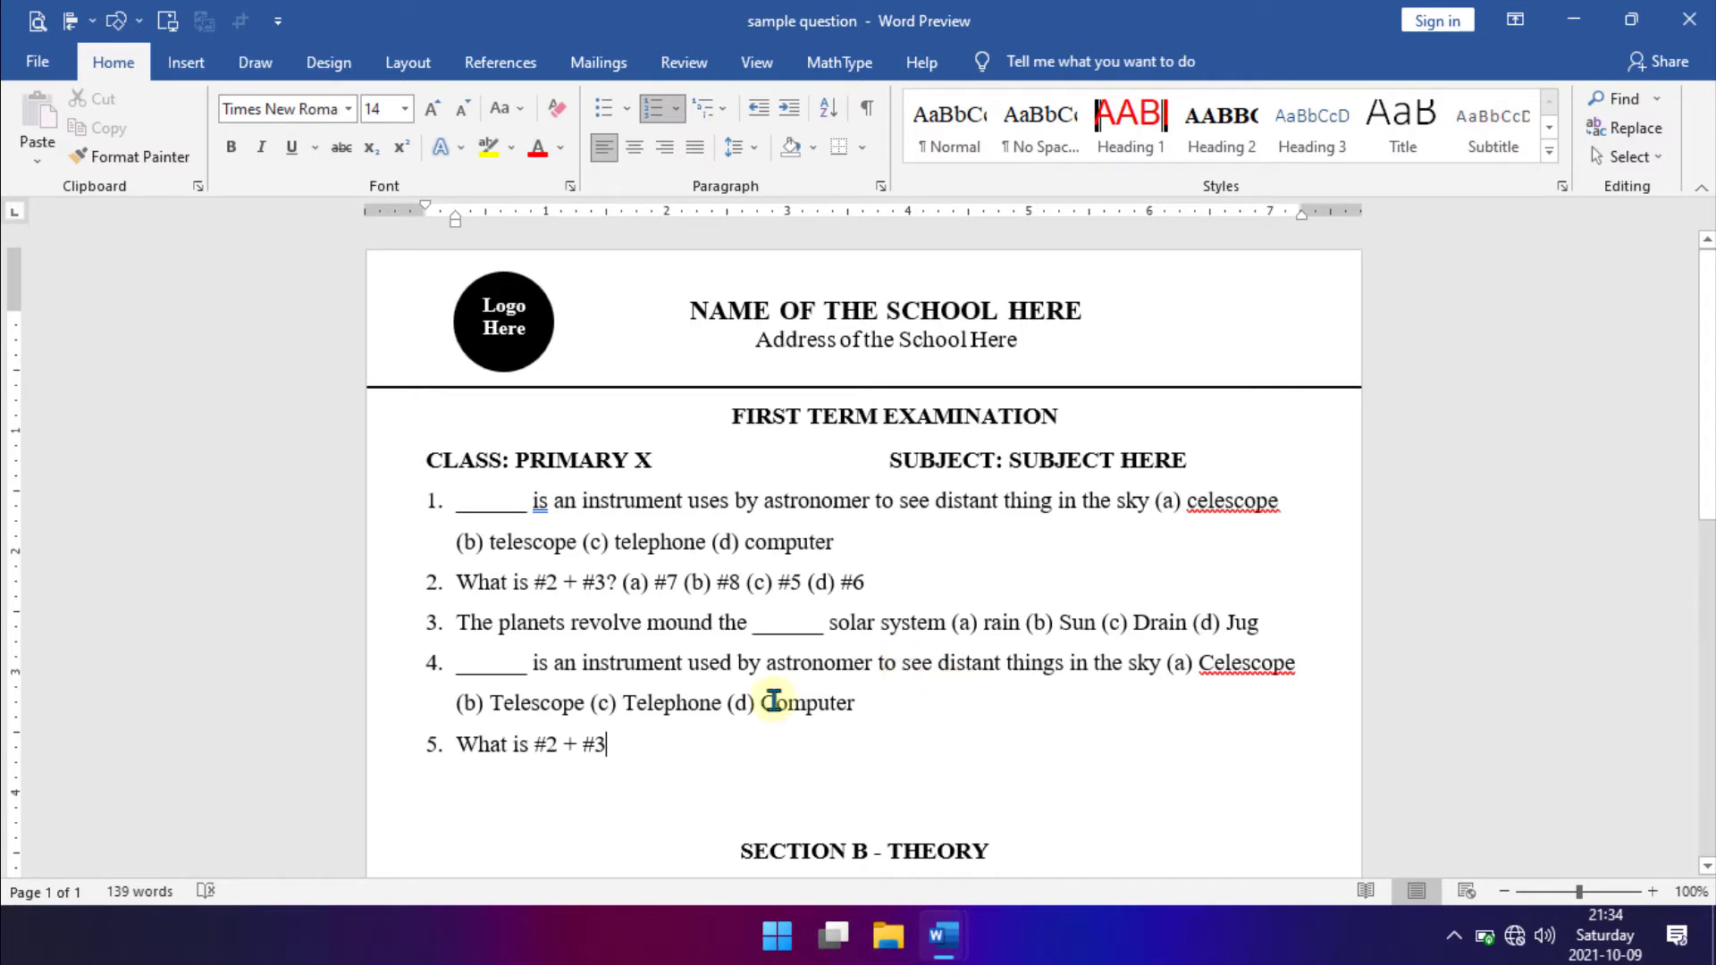
# Replace both # signs in question 5 with the naira symbol ₦.
pyautogui.click(545, 747)
pyautogui.moveTo(544, 747); pyautogui.dragTo(535, 747)
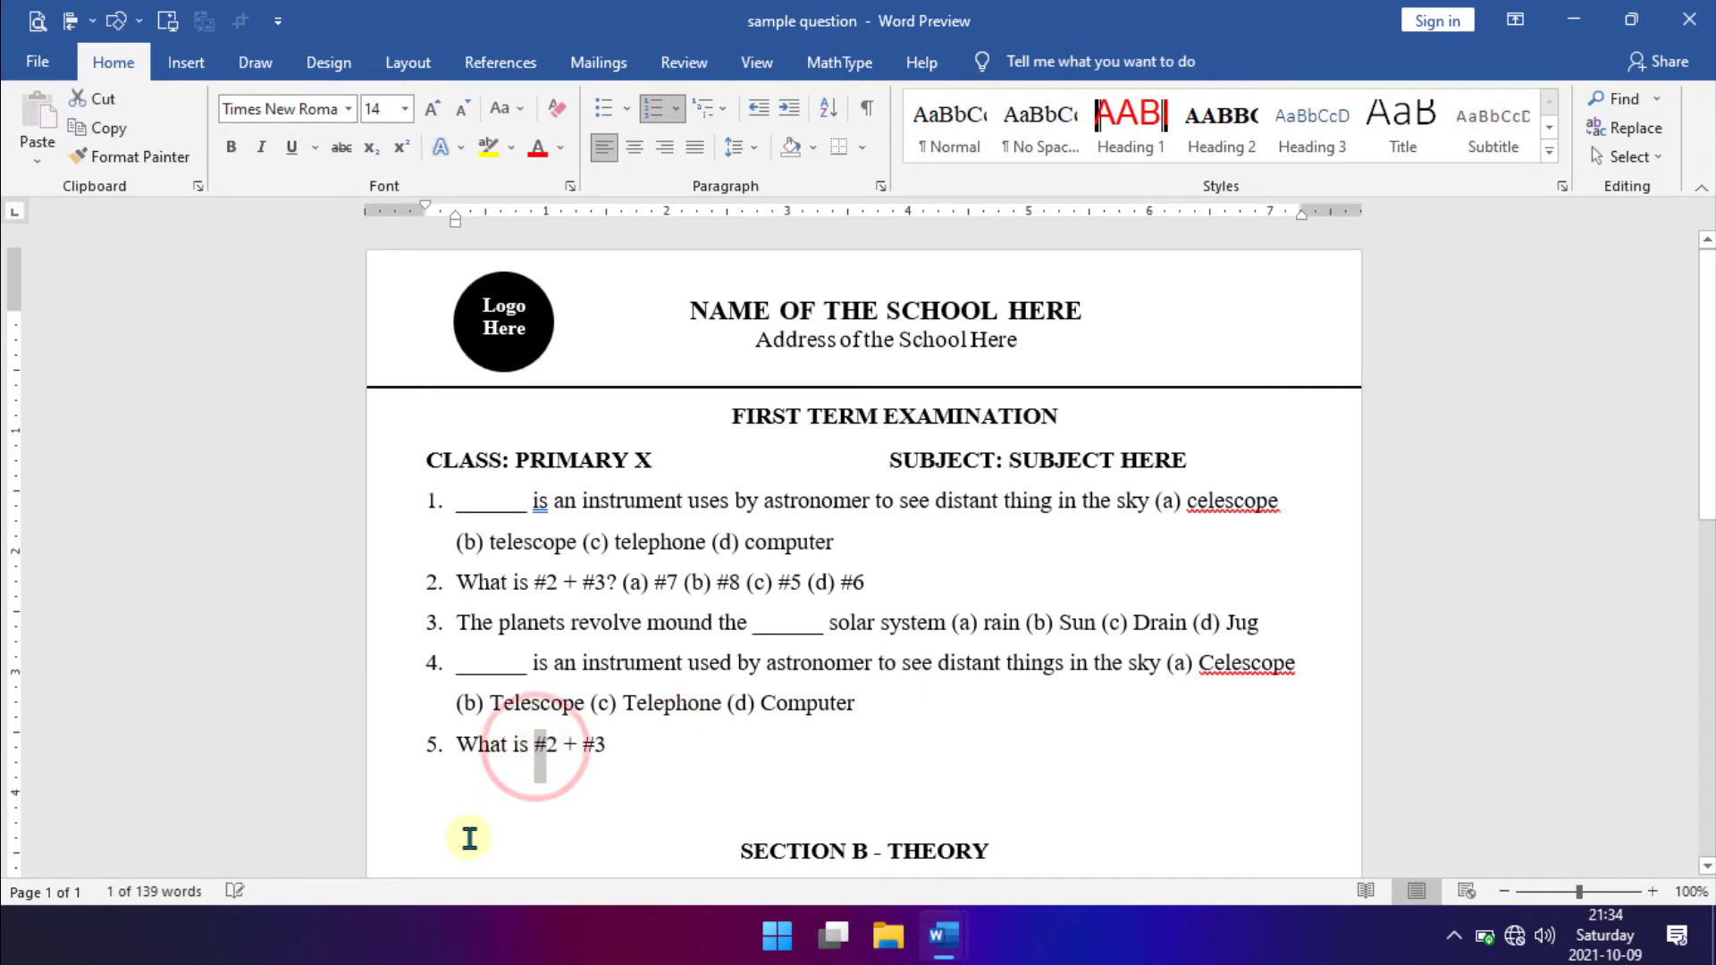
pyautogui.click(186, 62)
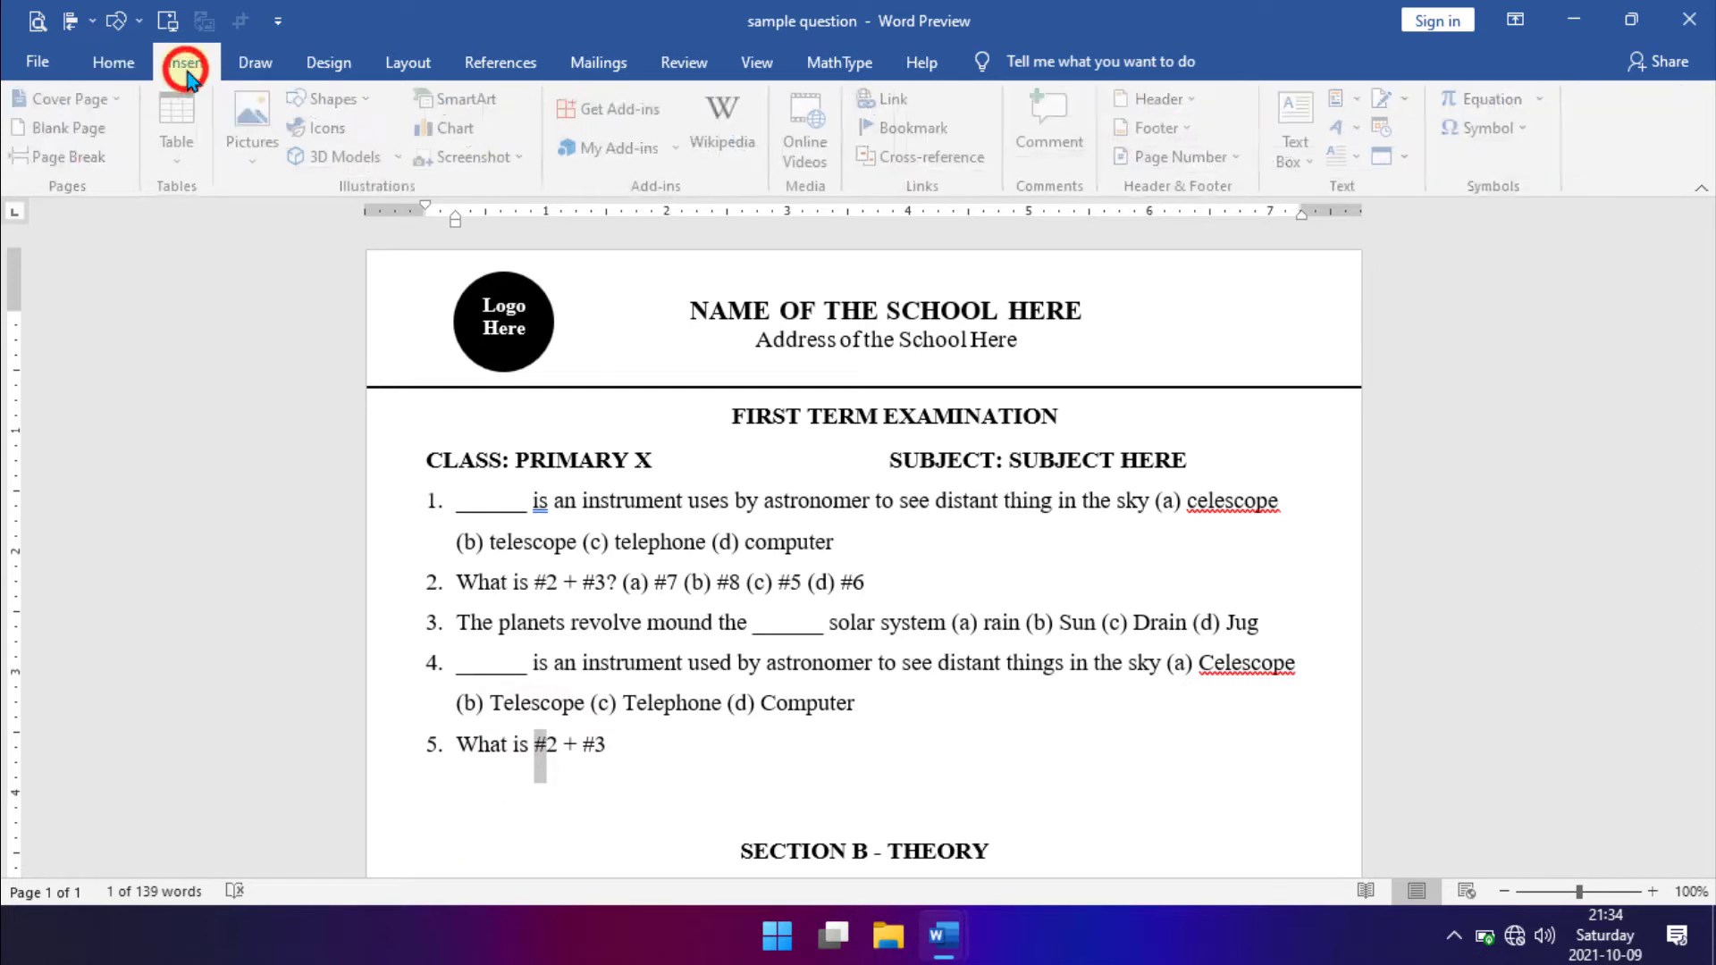
pyautogui.click(1513, 129)
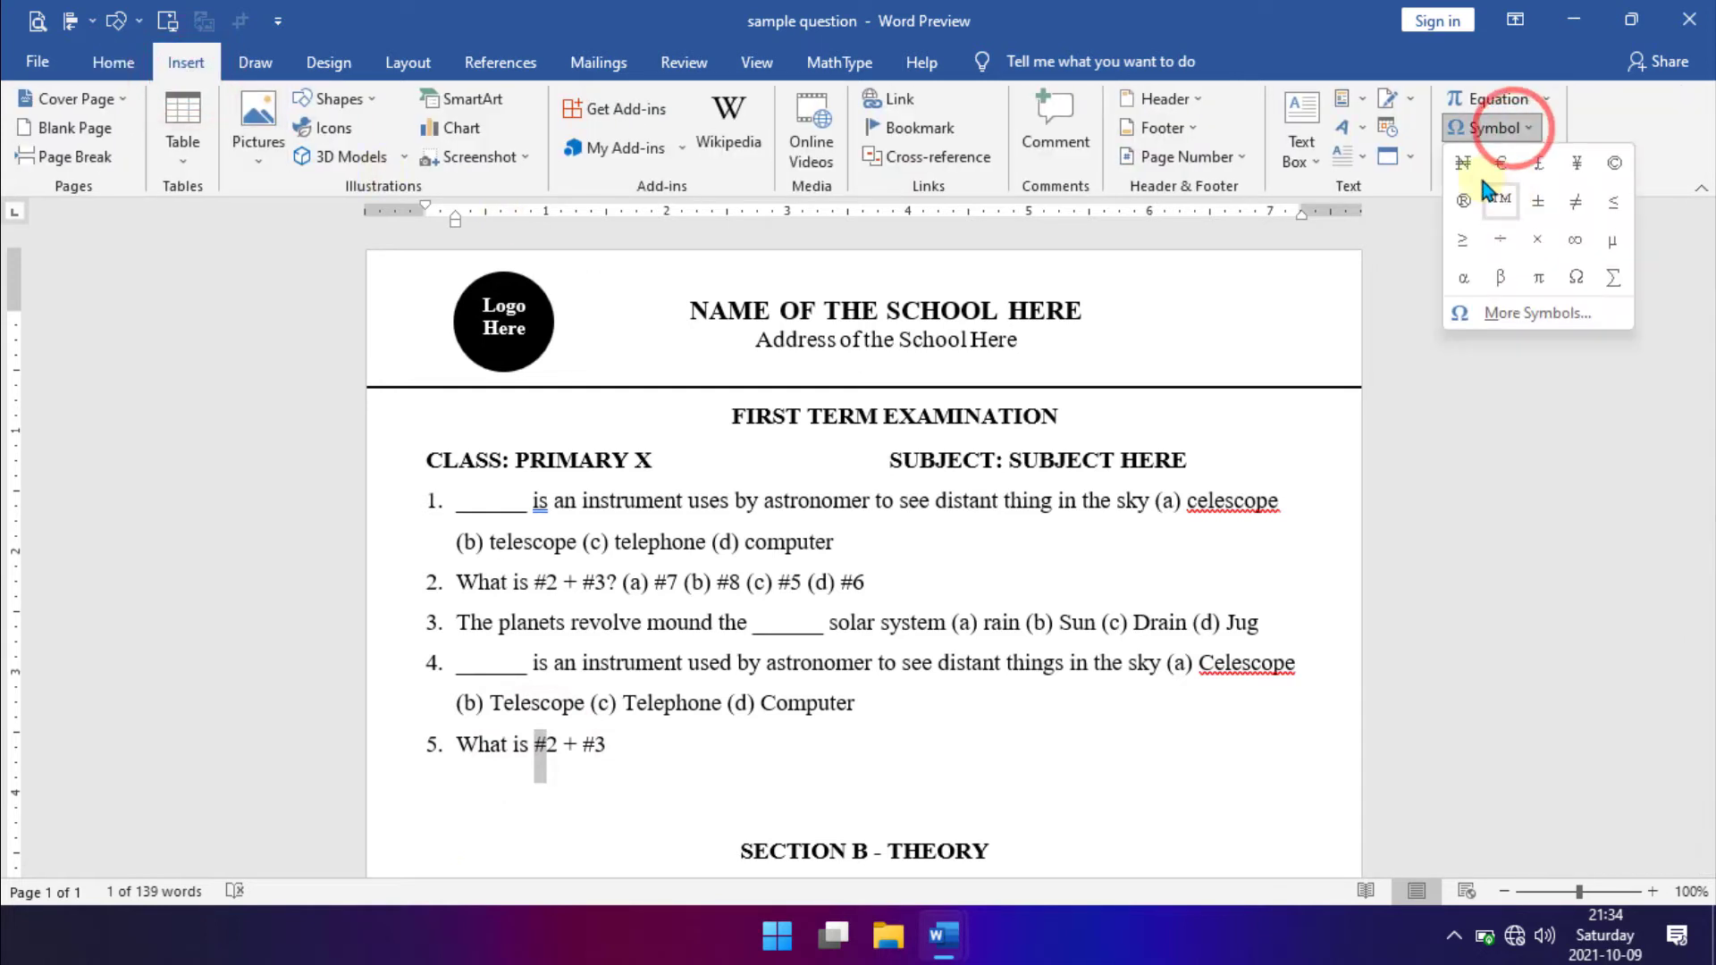
pyautogui.click(1467, 168)
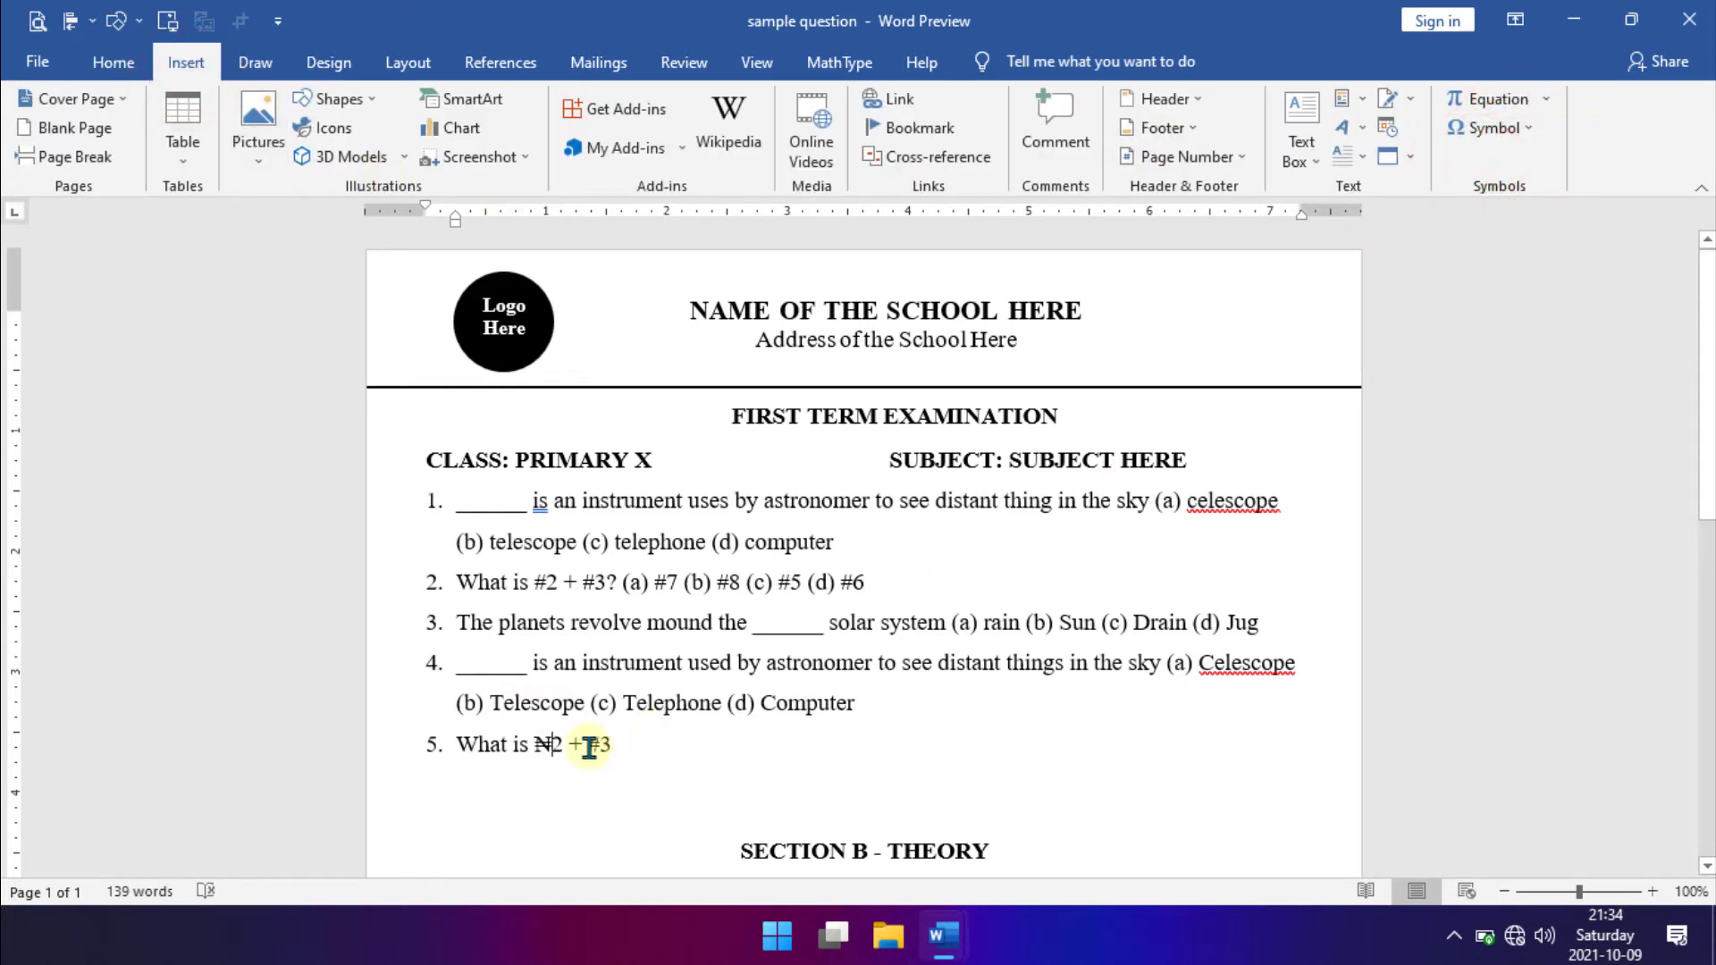
pyautogui.moveTo(587, 745); pyautogui.dragTo(599, 745)
pyautogui.click(1465, 128)
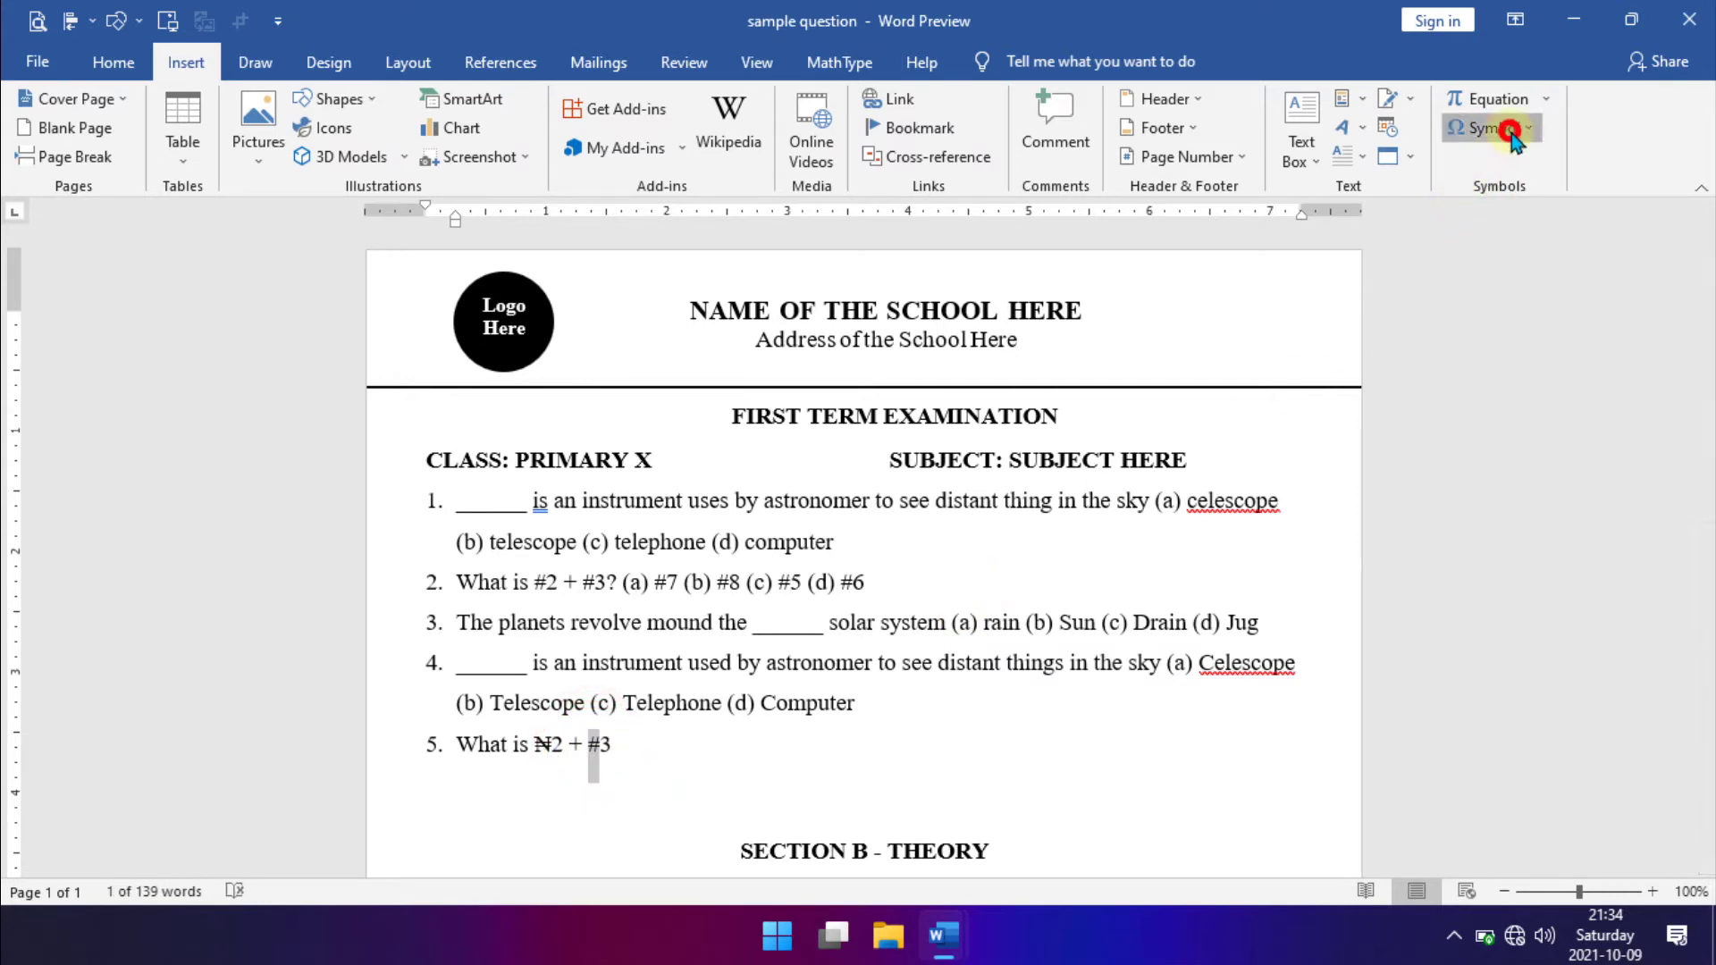
pyautogui.click(1467, 165)
pyautogui.click(669, 765)
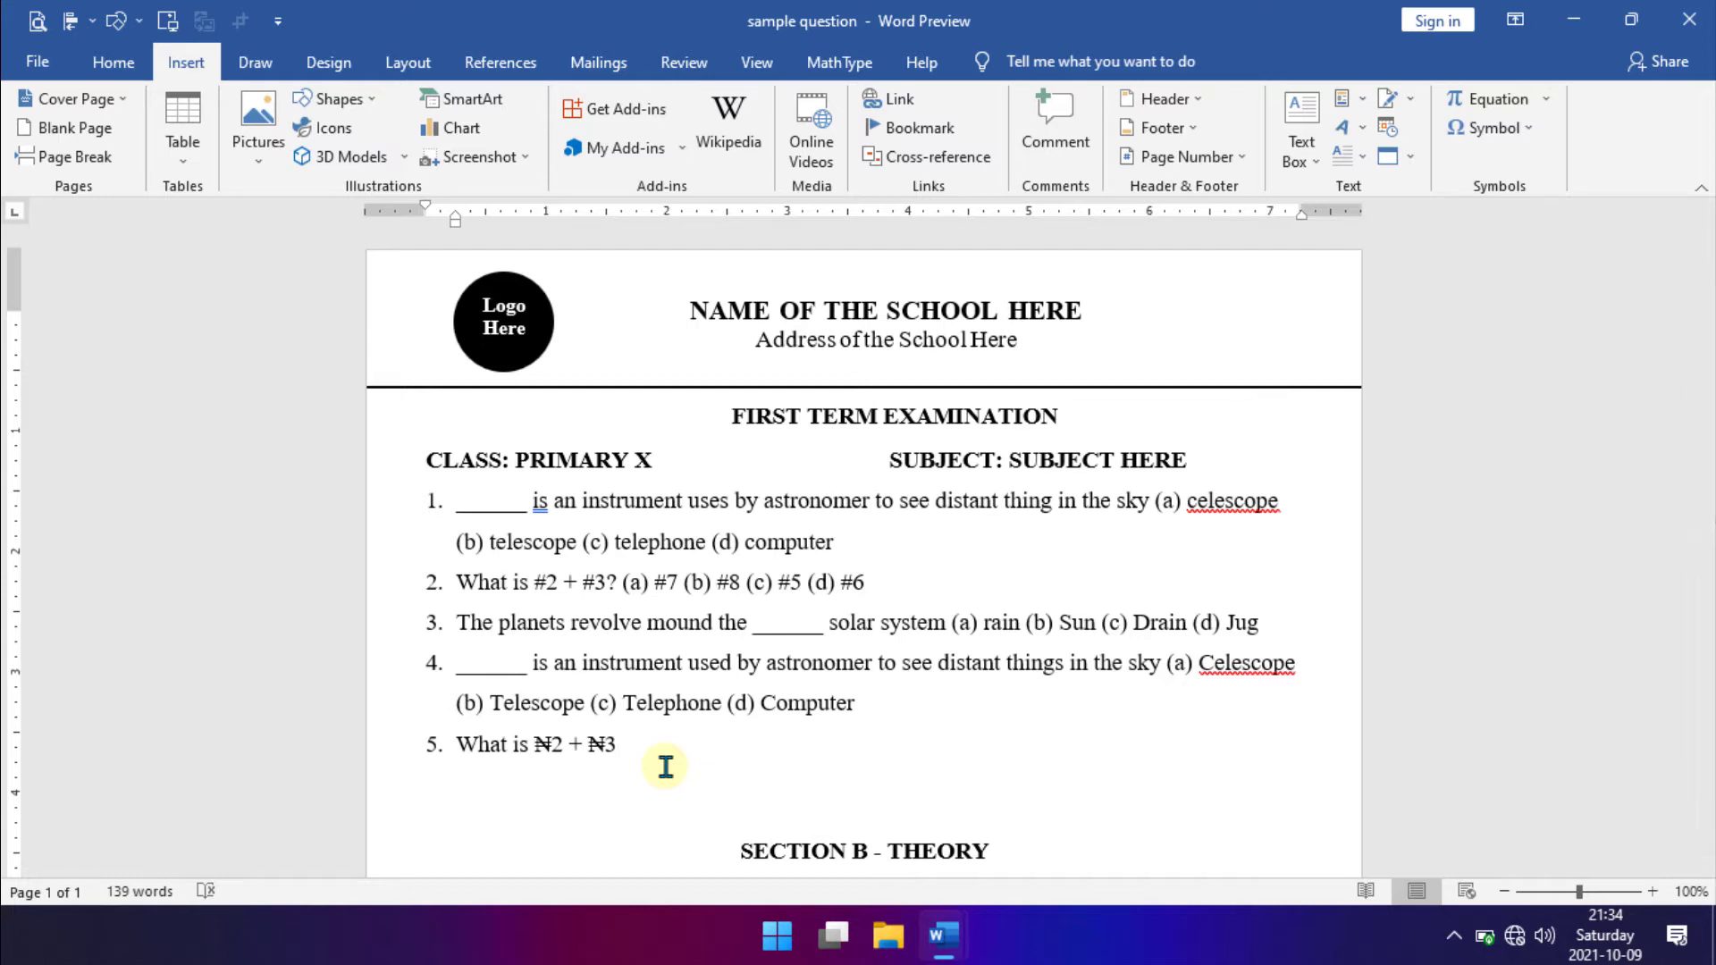
# Add an AutoCorrect entry that replaces "#" with the ₦ symbol copied from question 5, and save the Word options.
pyautogui.moveTo(587, 749); pyautogui.dragTo(602, 749)
pyautogui.hotkey('ctrl', 'c')
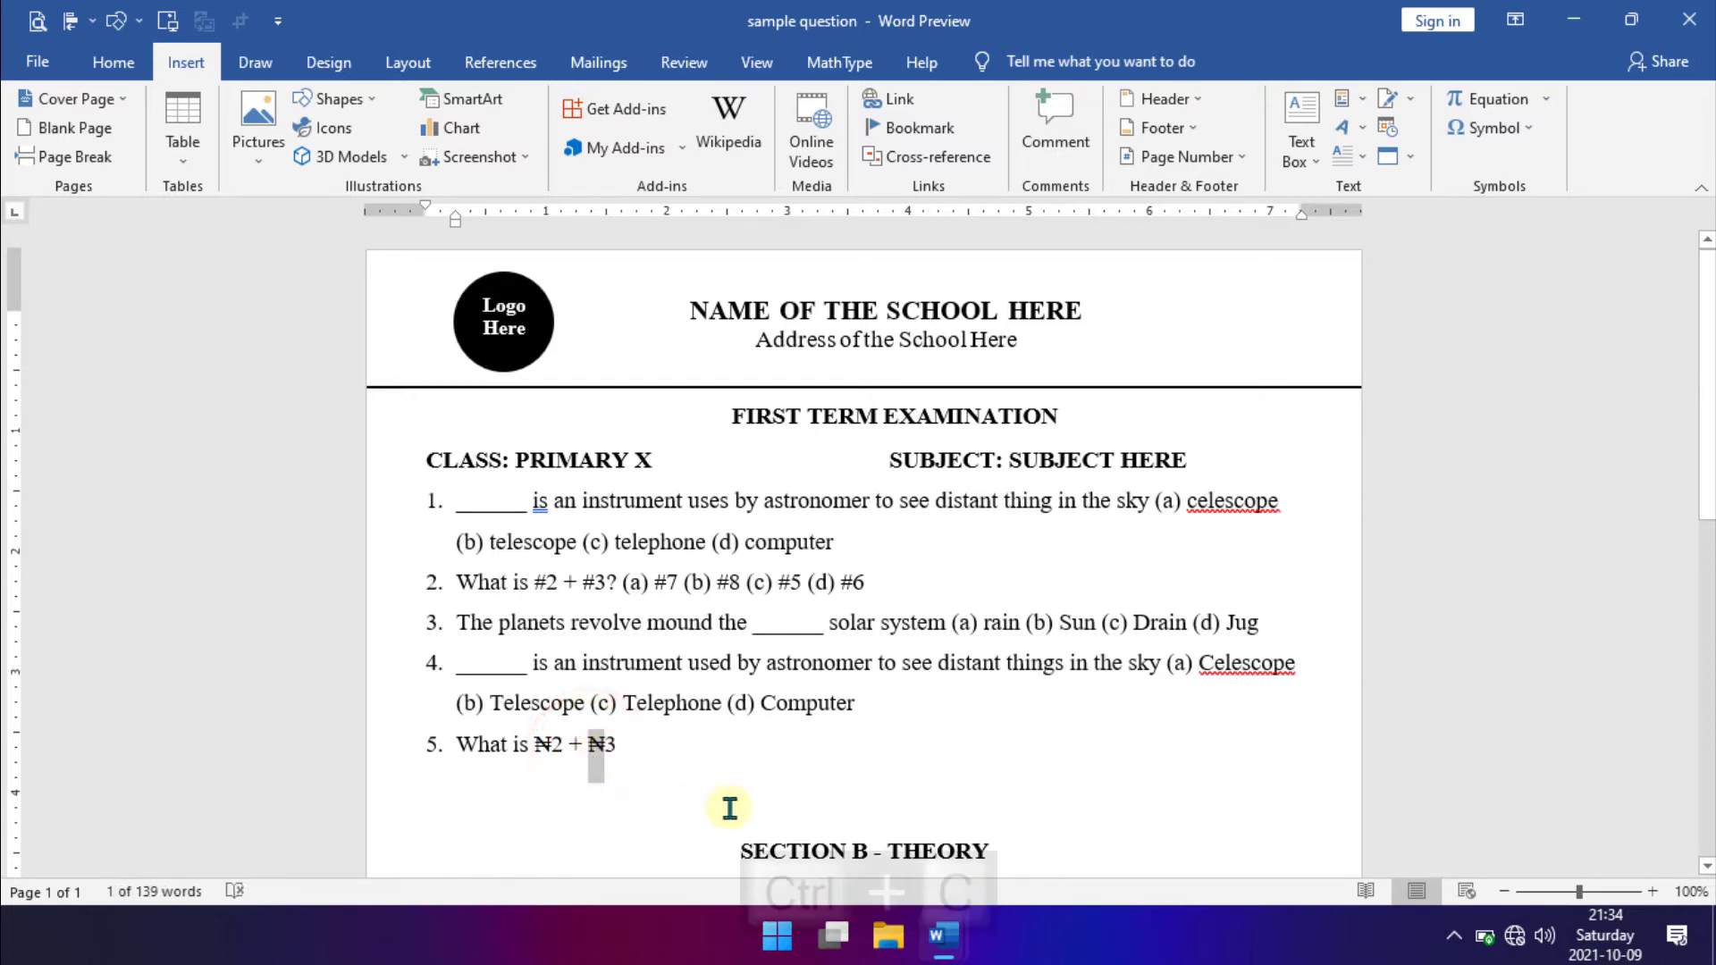
pyautogui.click(43, 62)
pyautogui.click(90, 860)
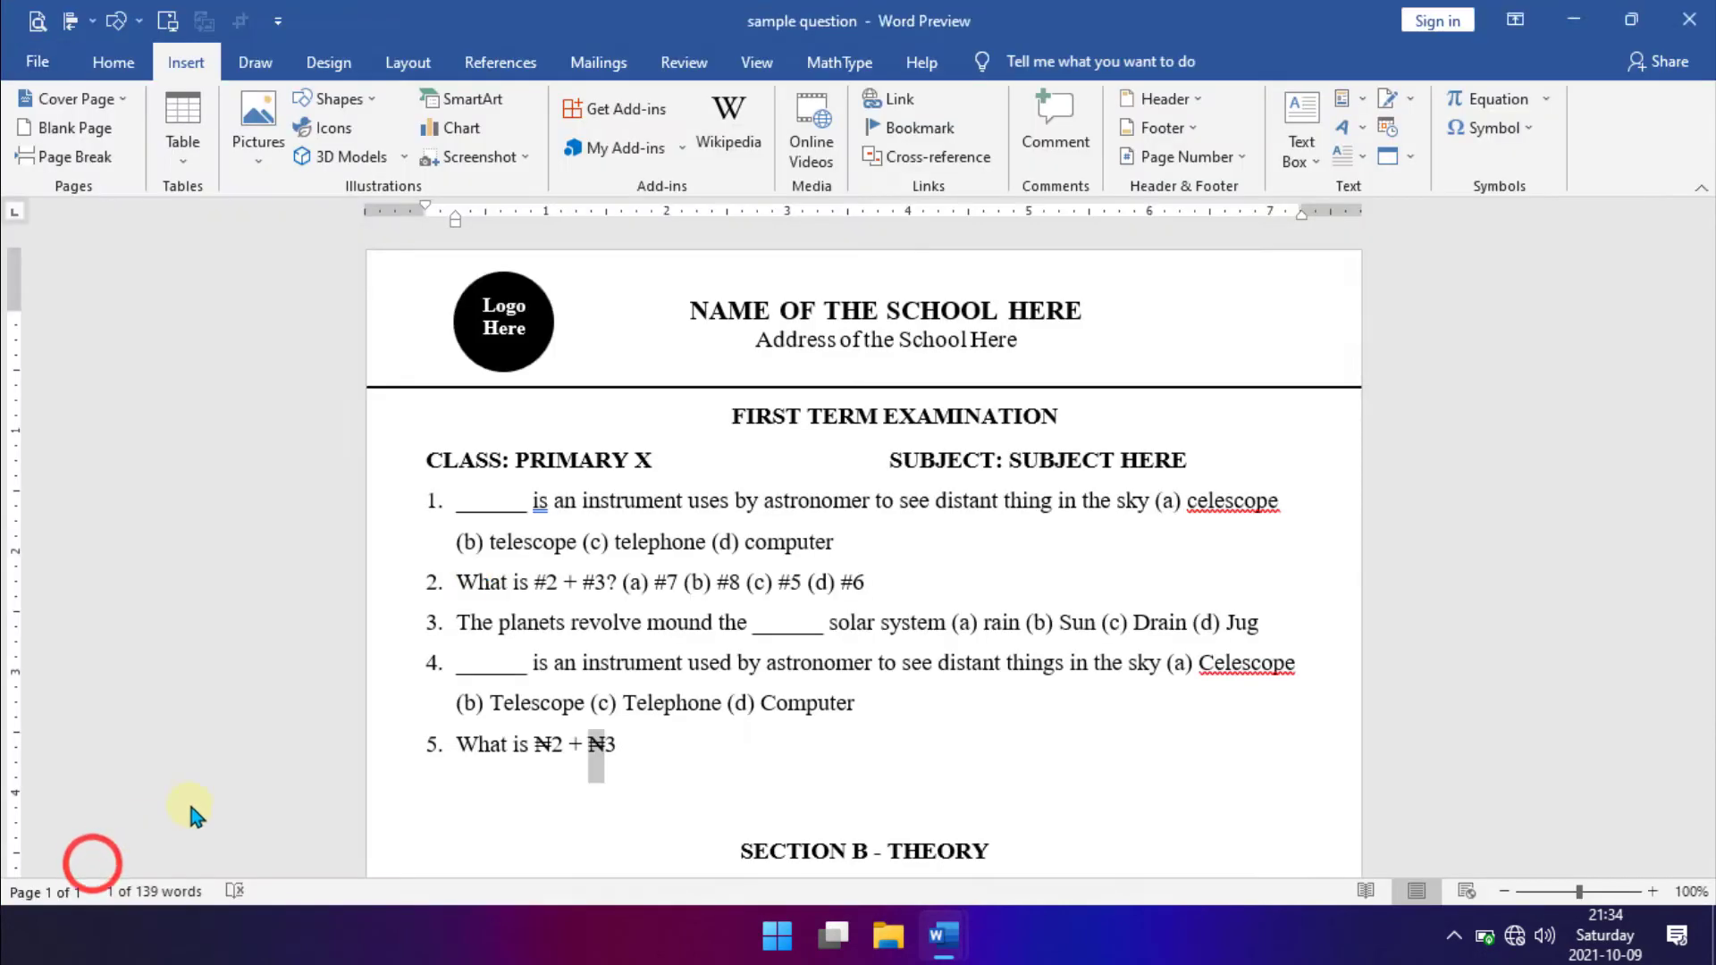
pyautogui.click(422, 158)
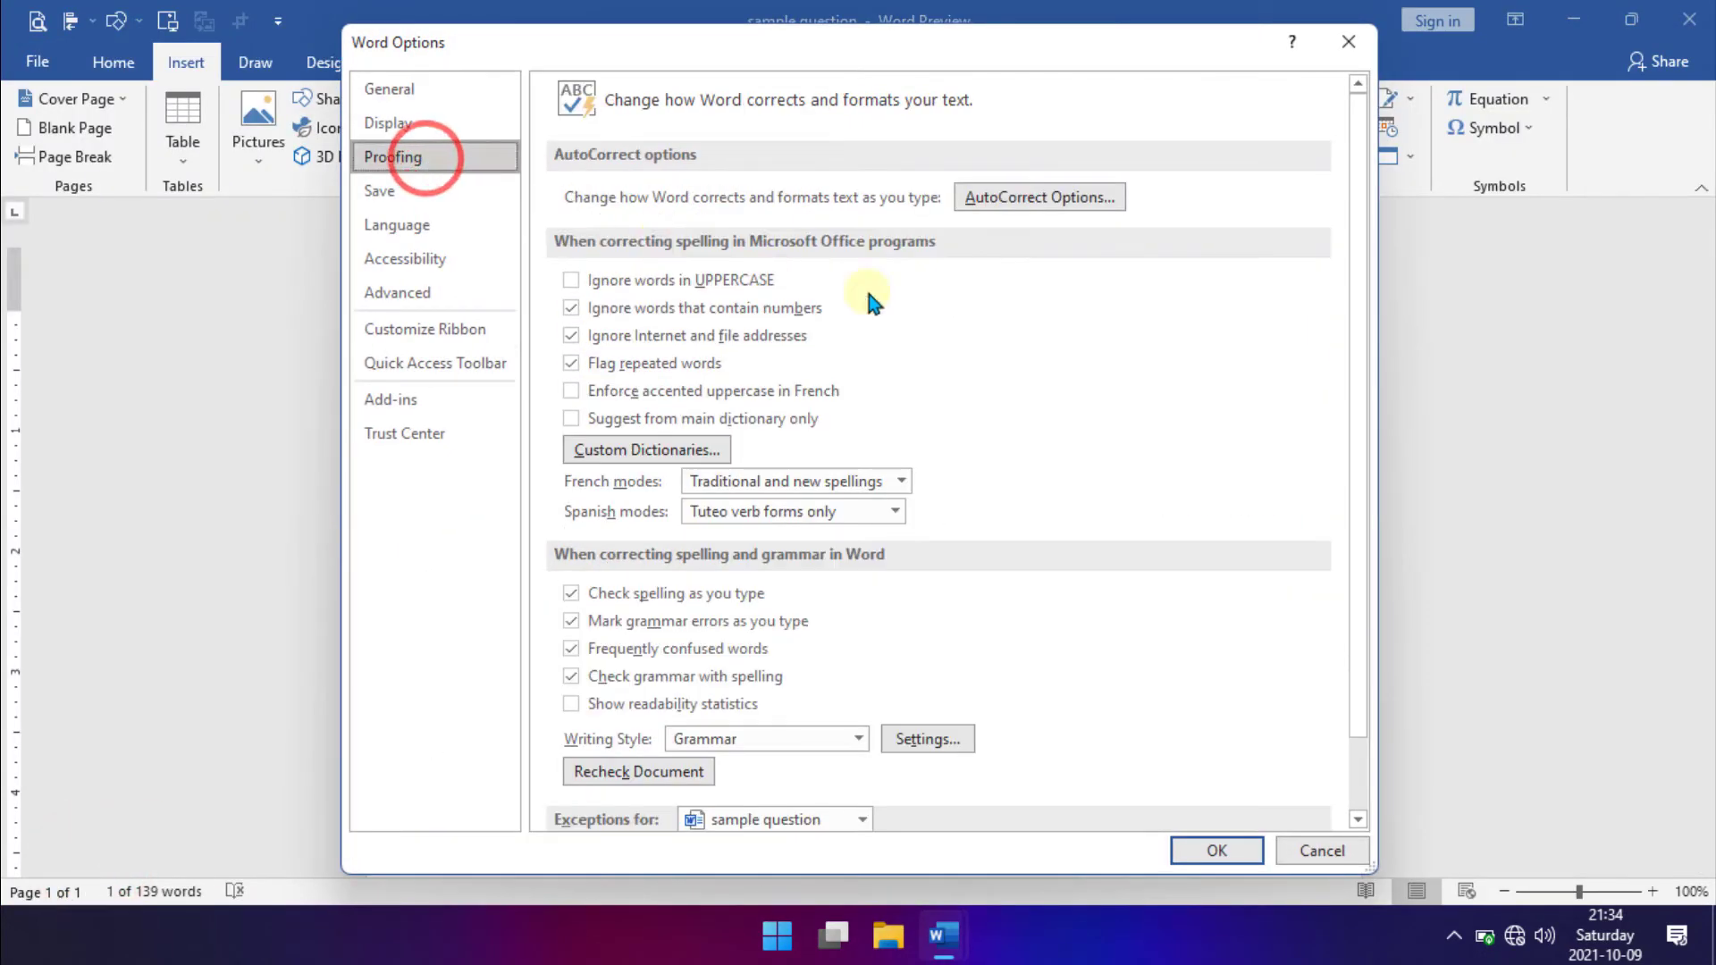
pyautogui.click(1062, 199)
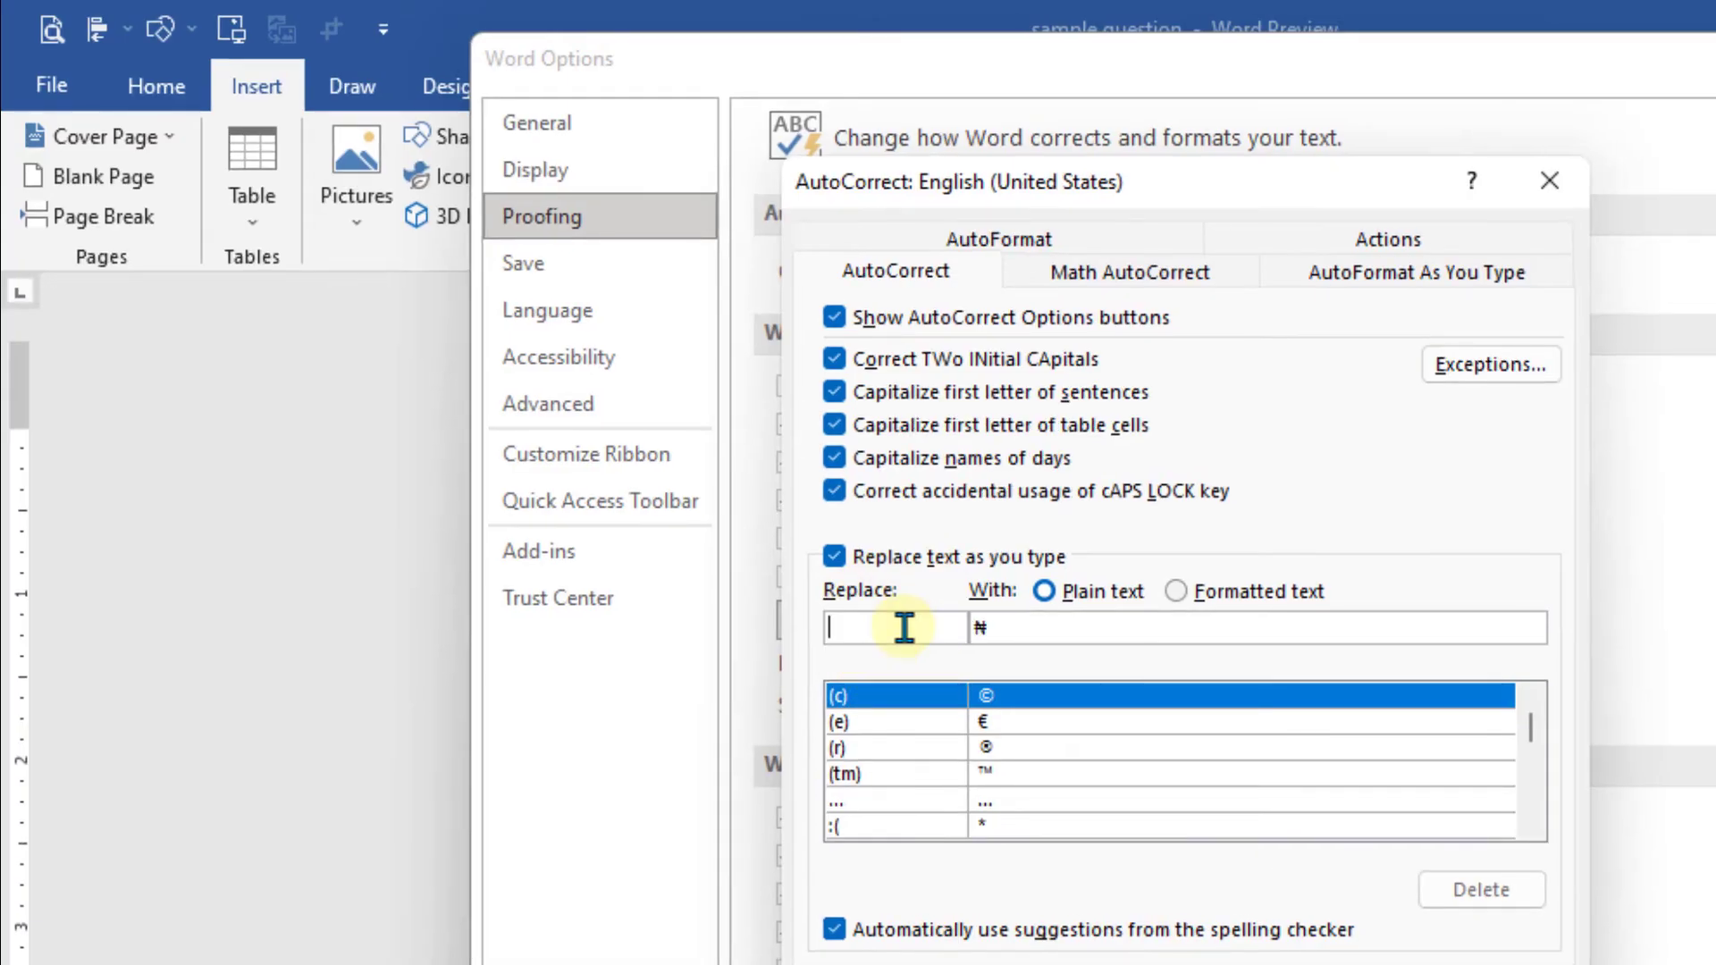
pyautogui.write('#')
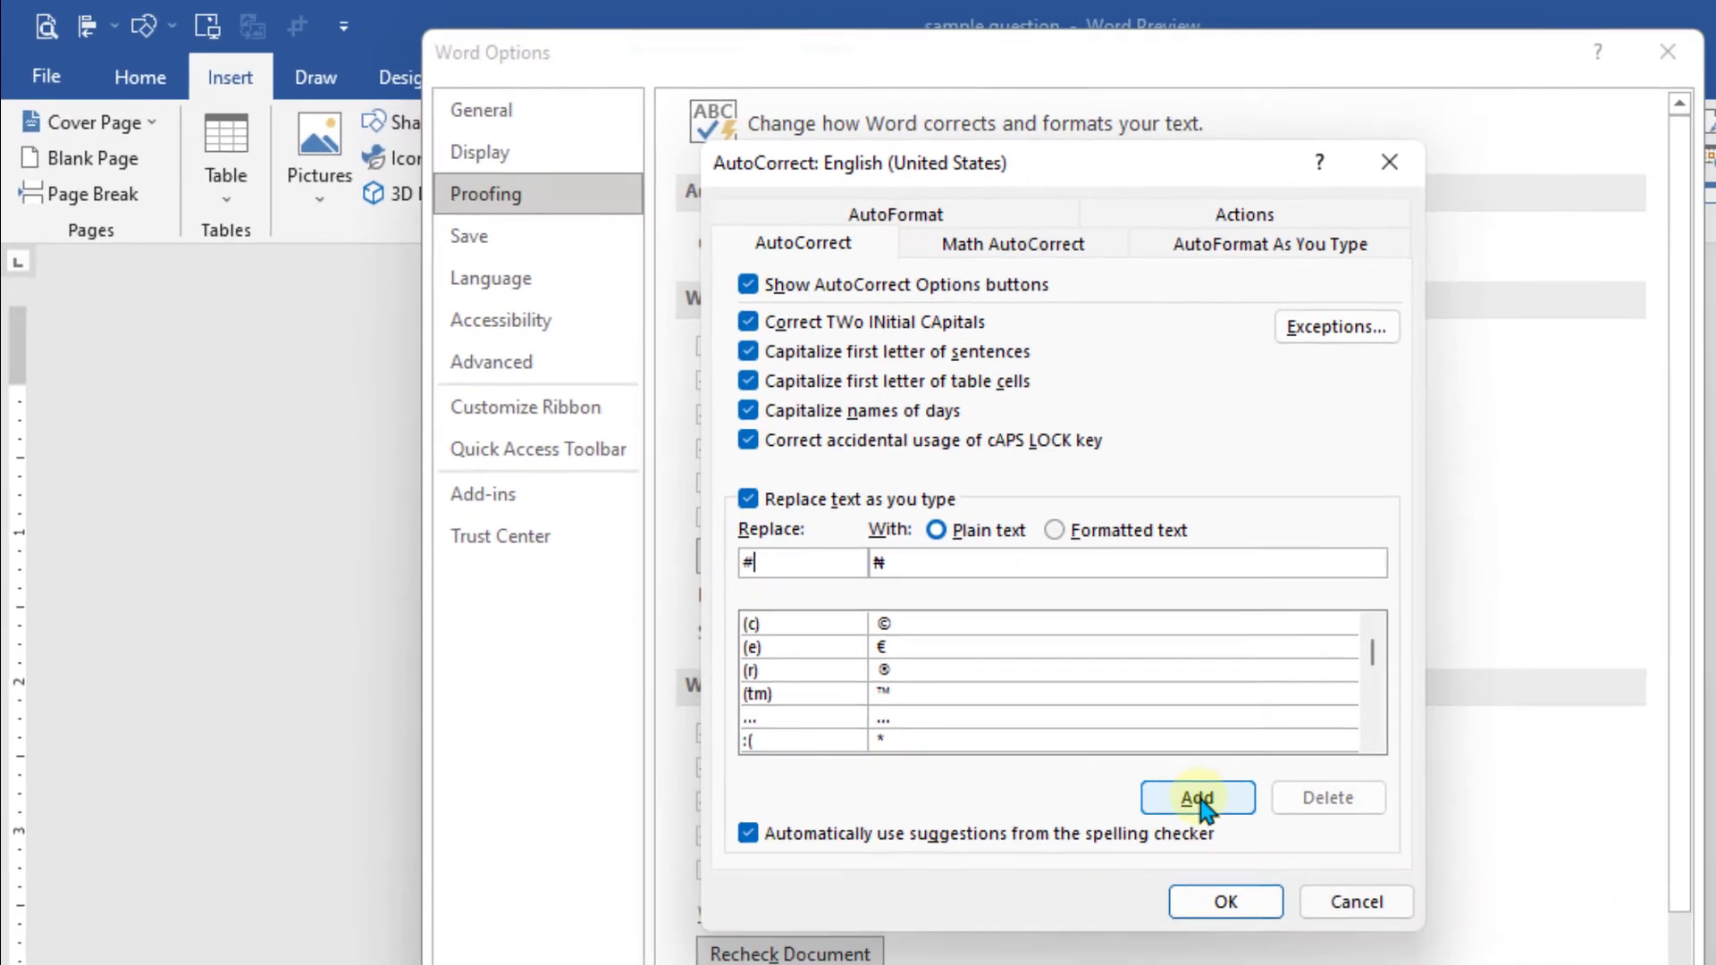
pyautogui.click(1199, 798)
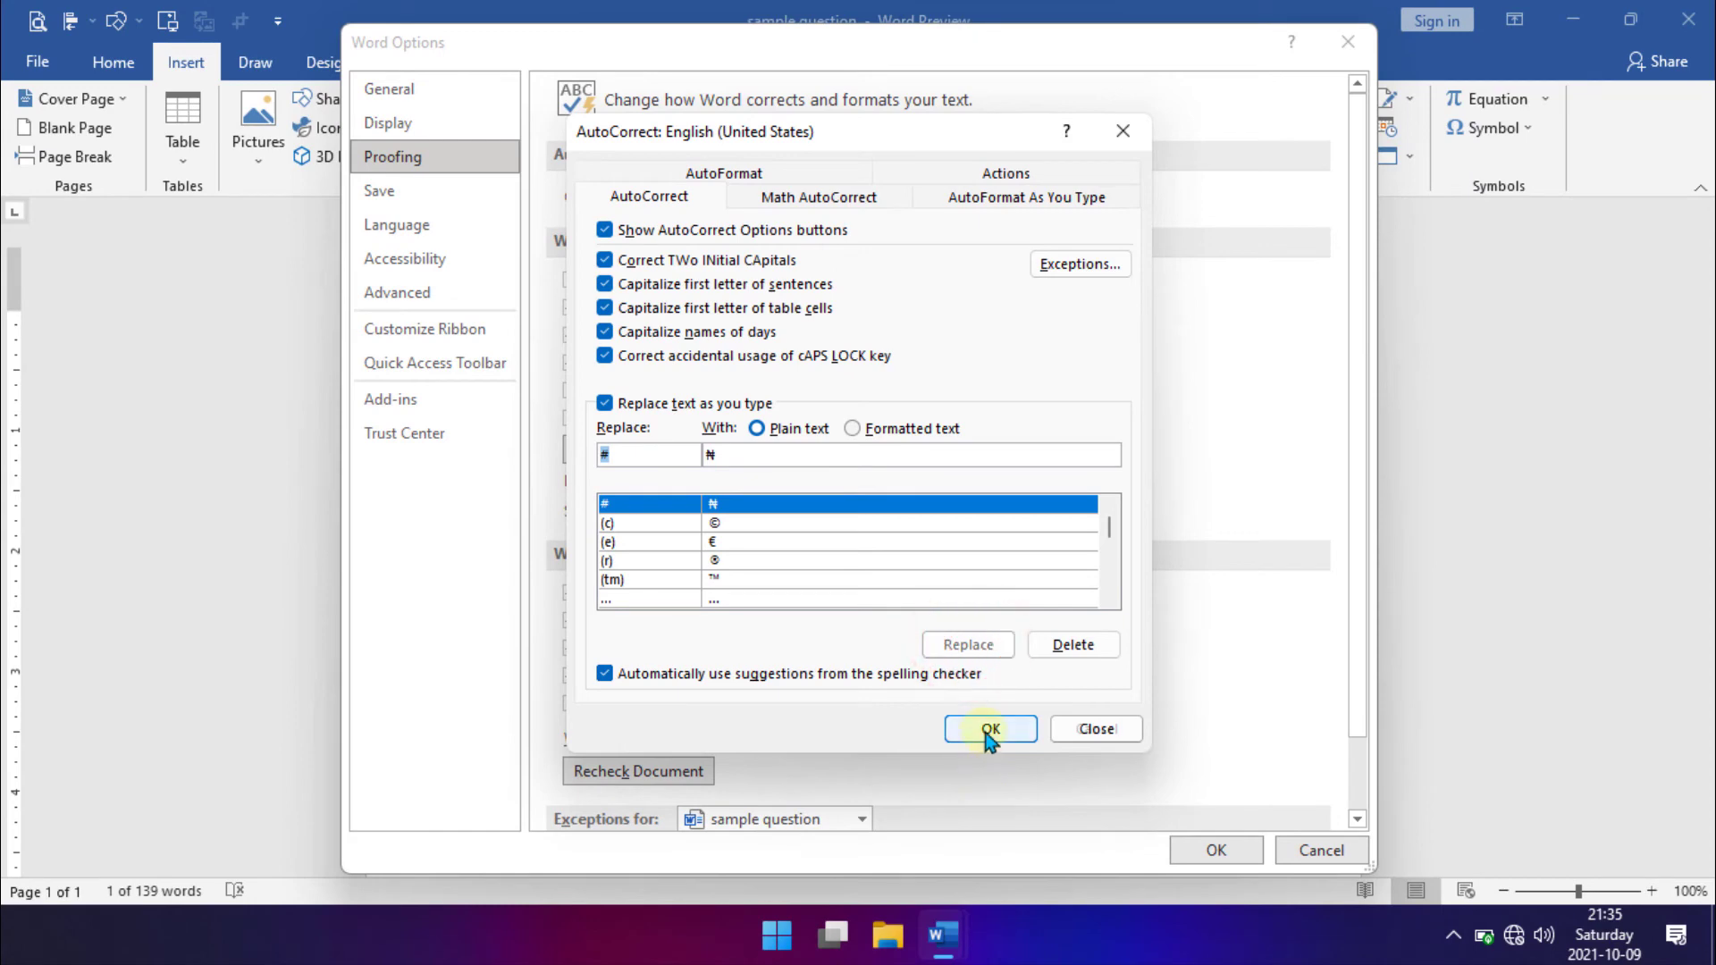
pyautogui.click(990, 729)
pyautogui.click(1216, 850)
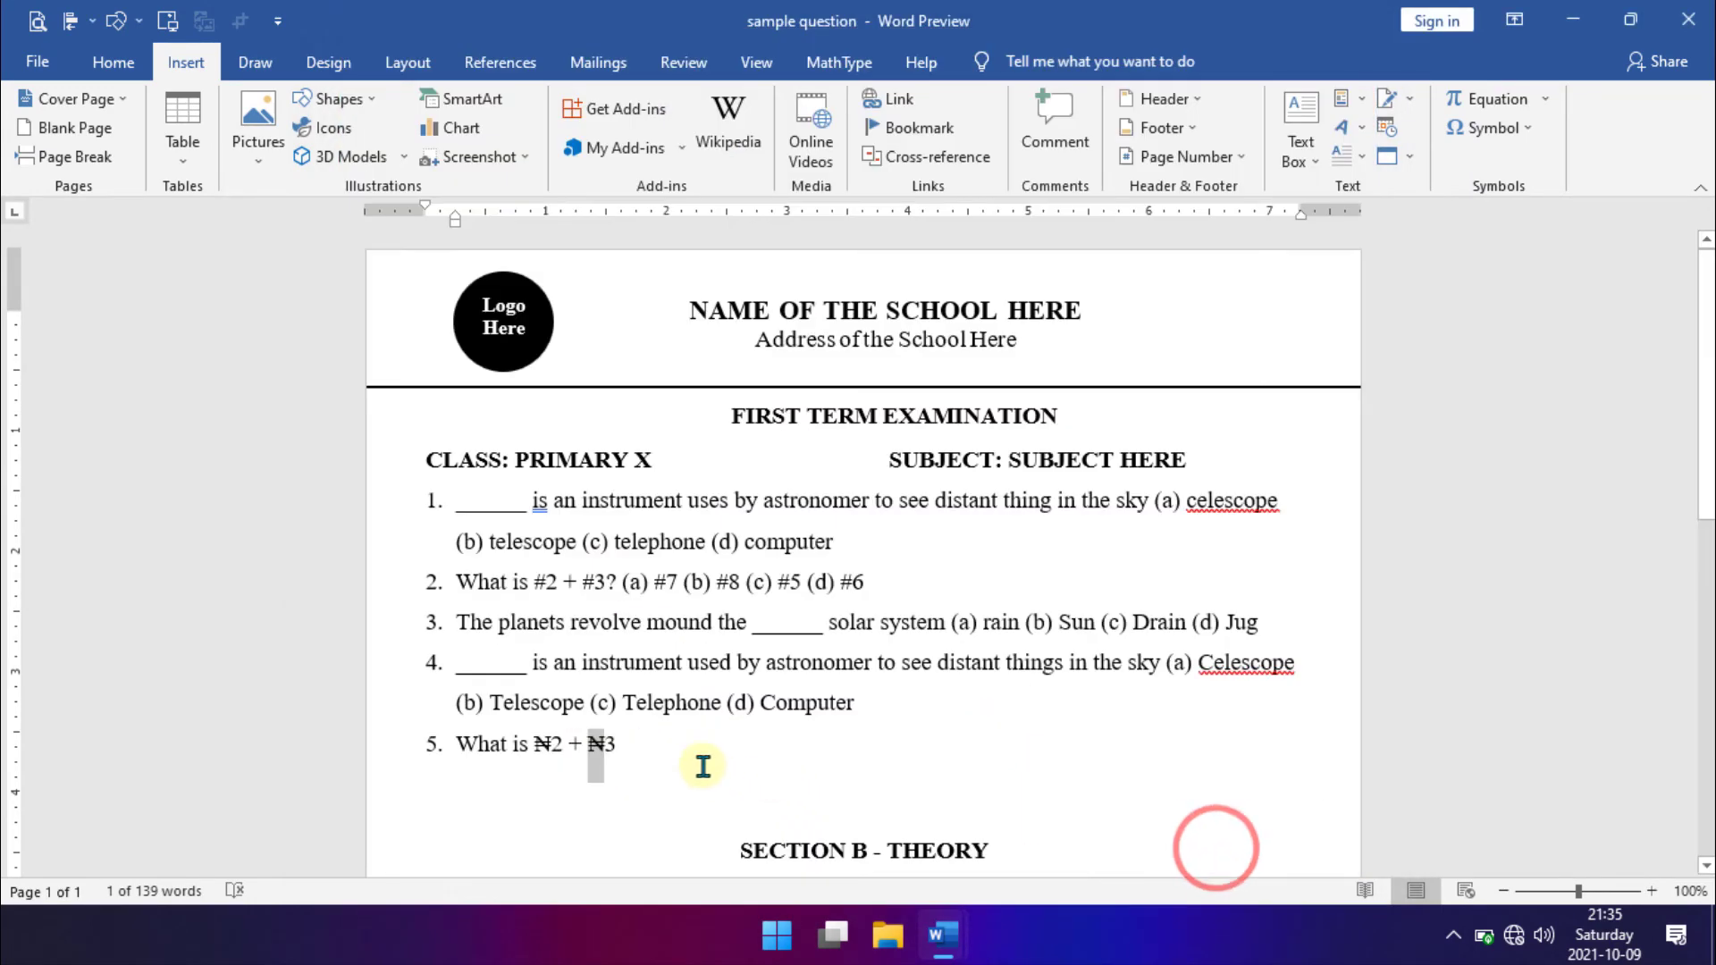
# Complete question 5 with a question mark and the options "(a) ₦7 (b) ₦8 (c) ₦6", then start a new numbered line.
pyautogui.click(702, 766)
pyautogui.write('? ')
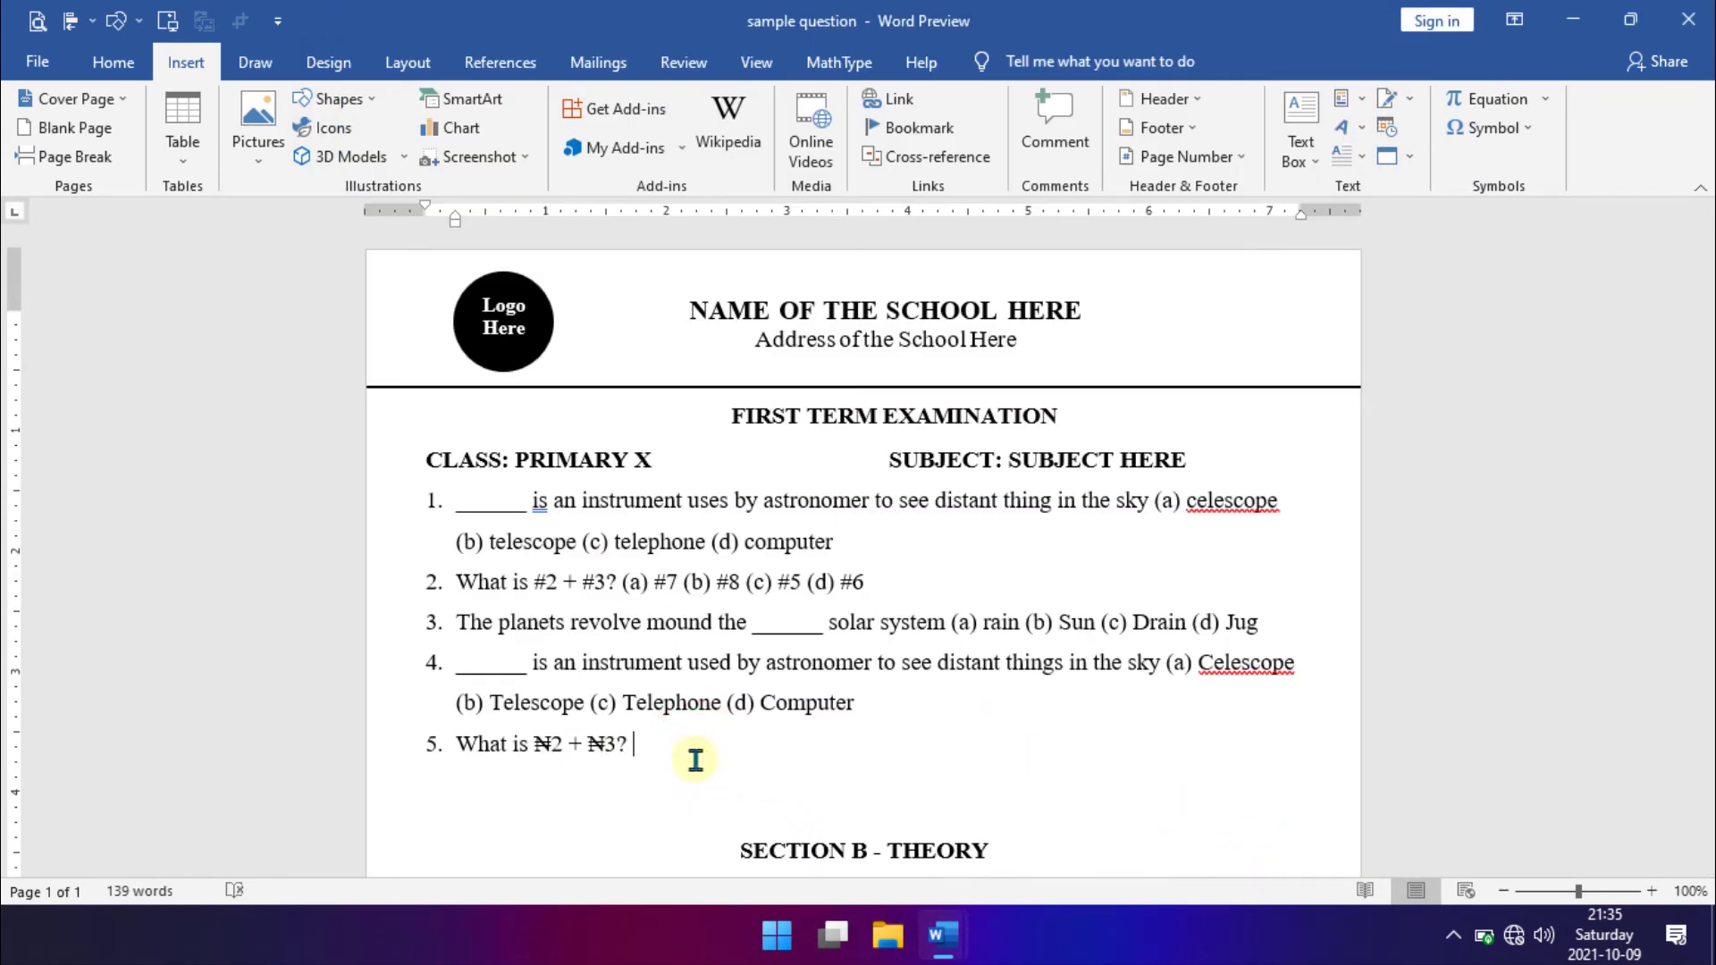
pyautogui.write('(a) ₦7 (b) ₦8 (c) ₦6')
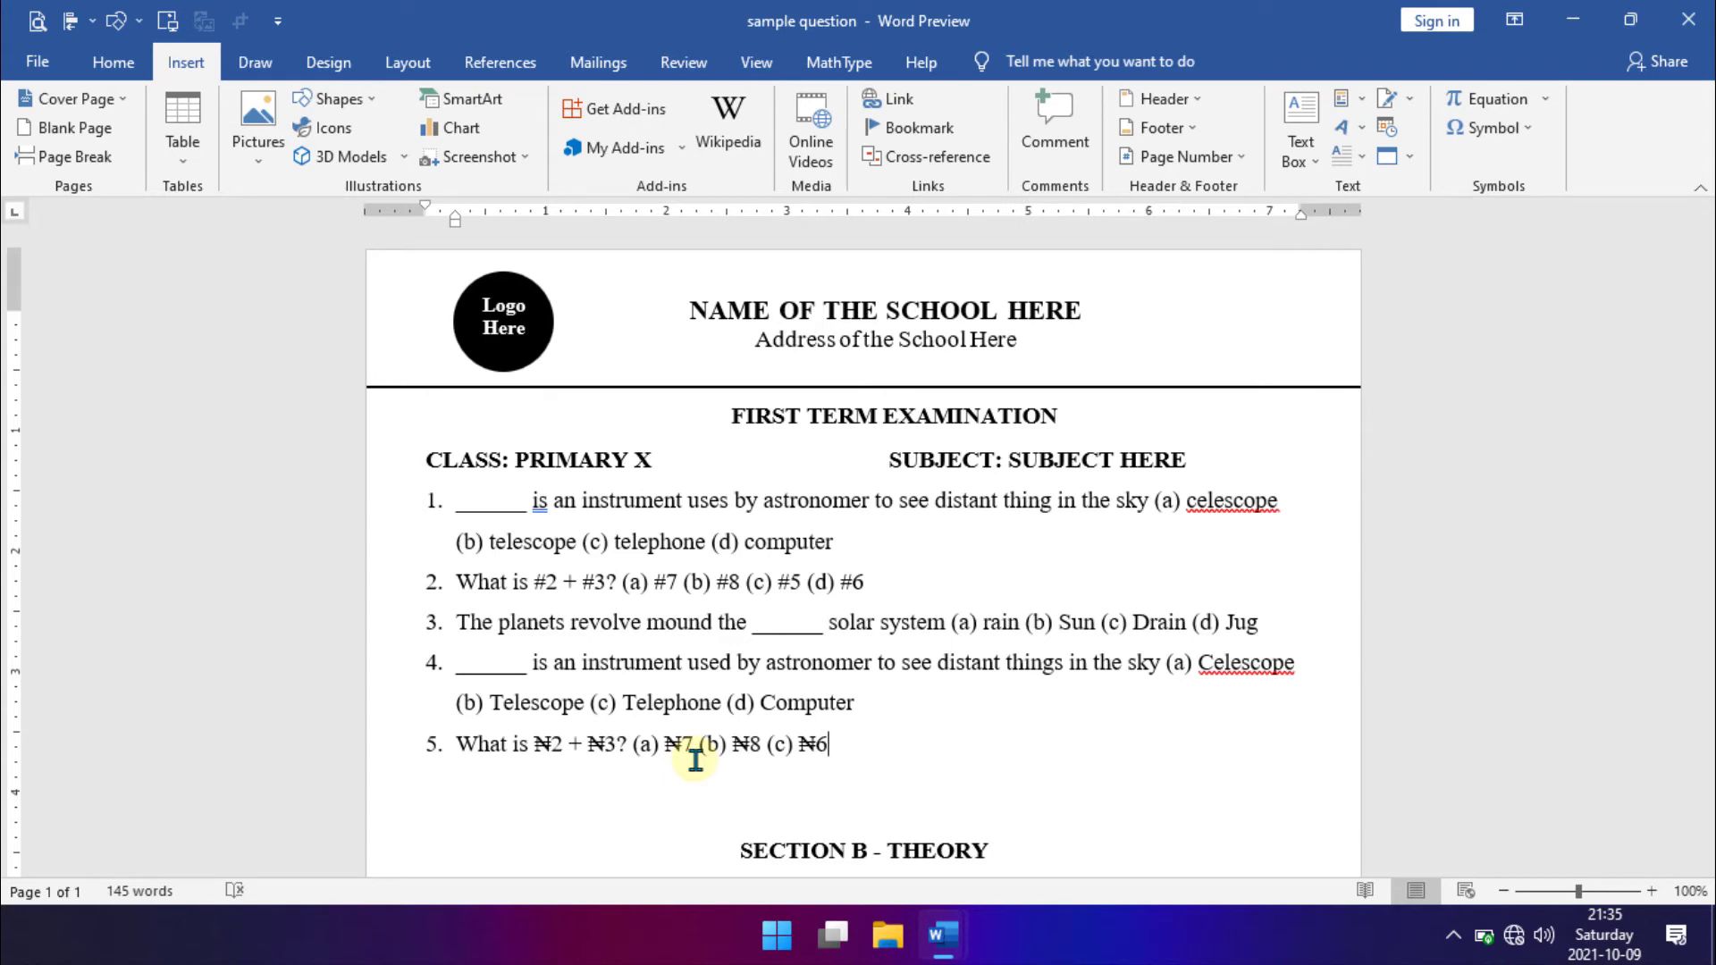
pyautogui.press('Return')
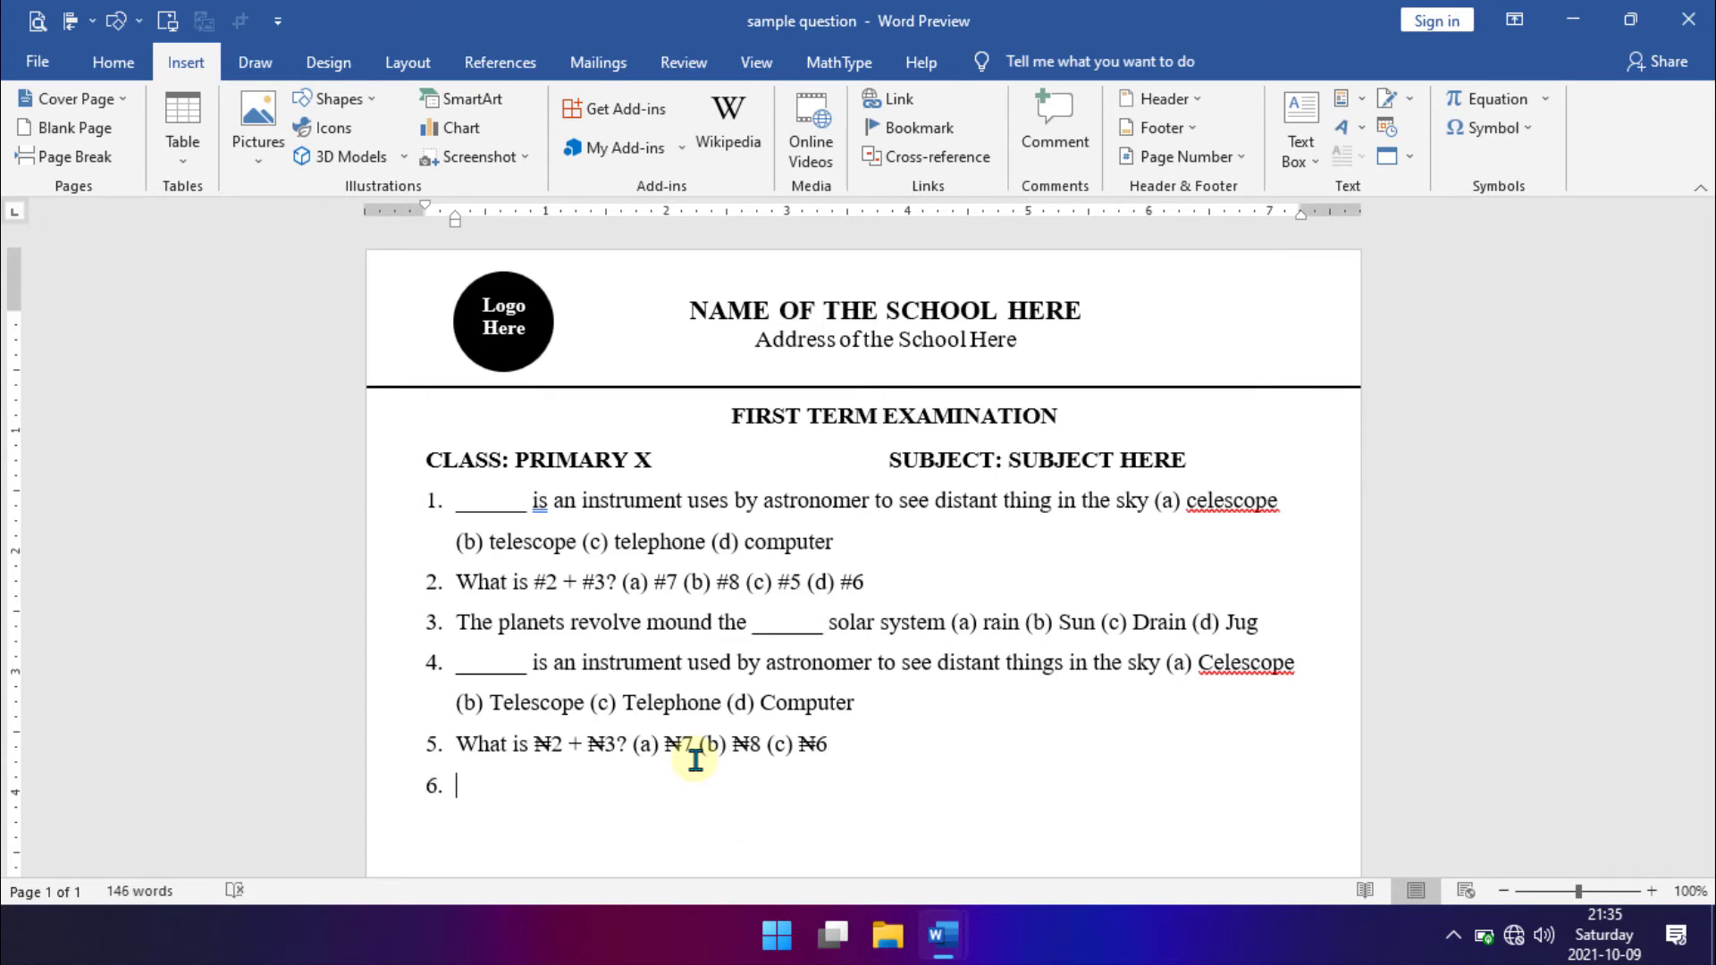
# Write question 6 as "The planets revolve around the ______ solar system (a) rain (b) sun (c) frain (d) jug".
pyautogui.write('The planets r')
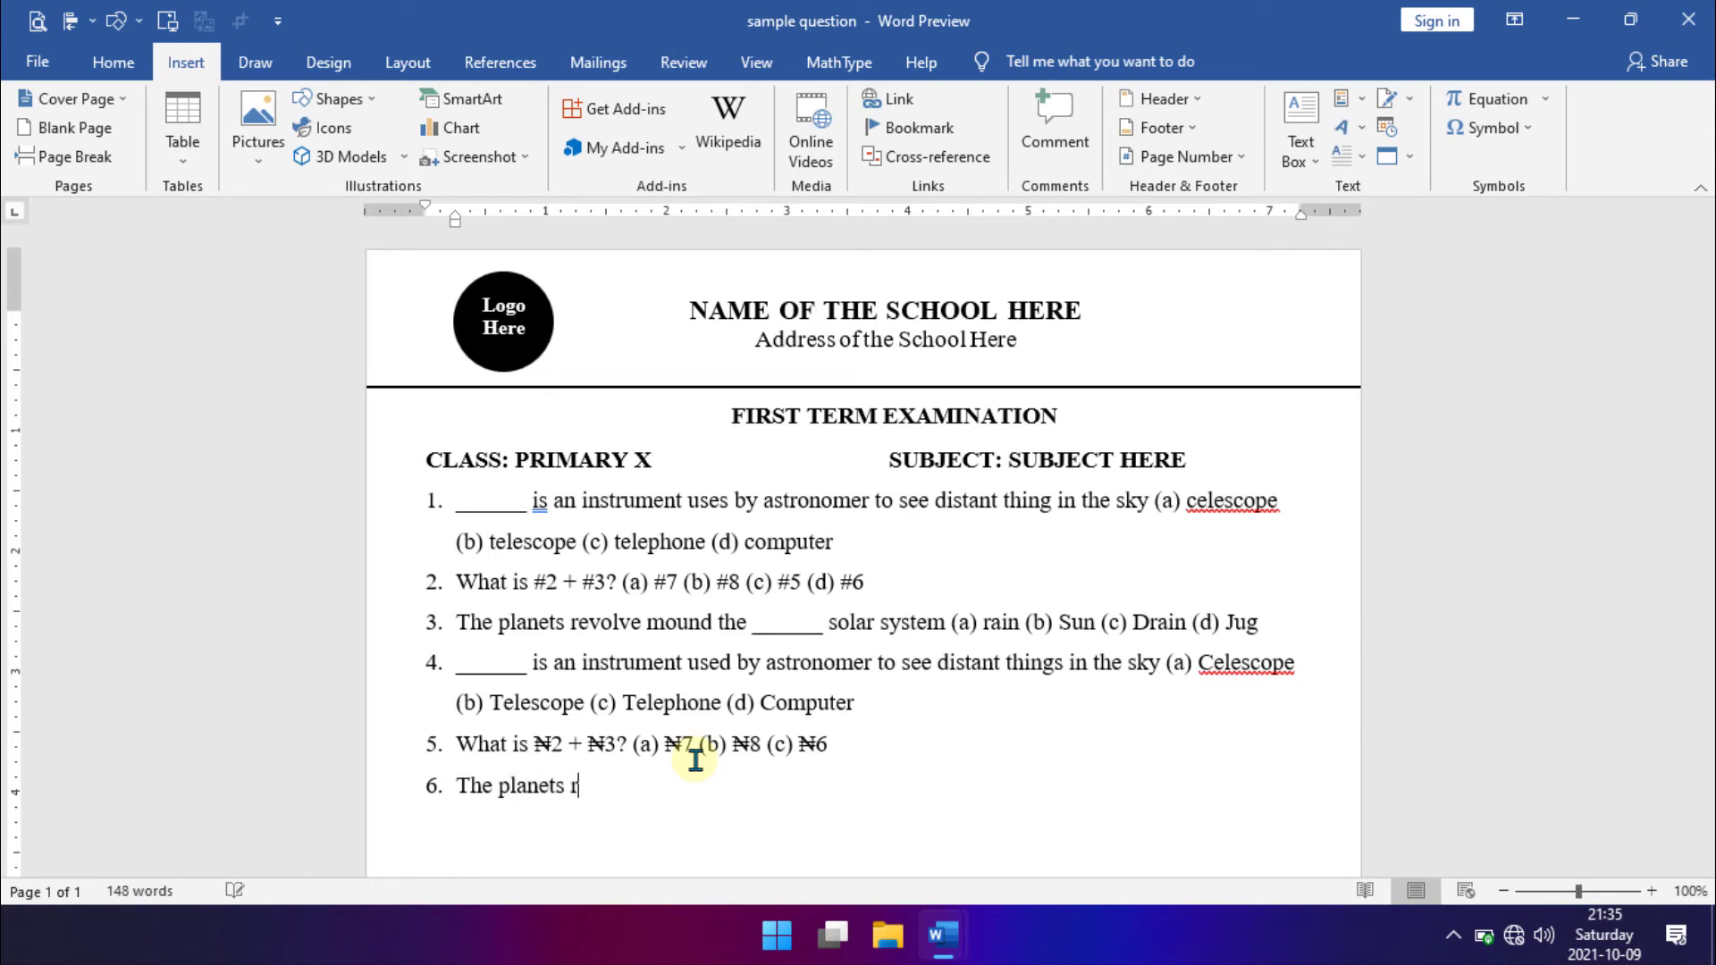
pyautogui.write('evolve around the ______ sola')
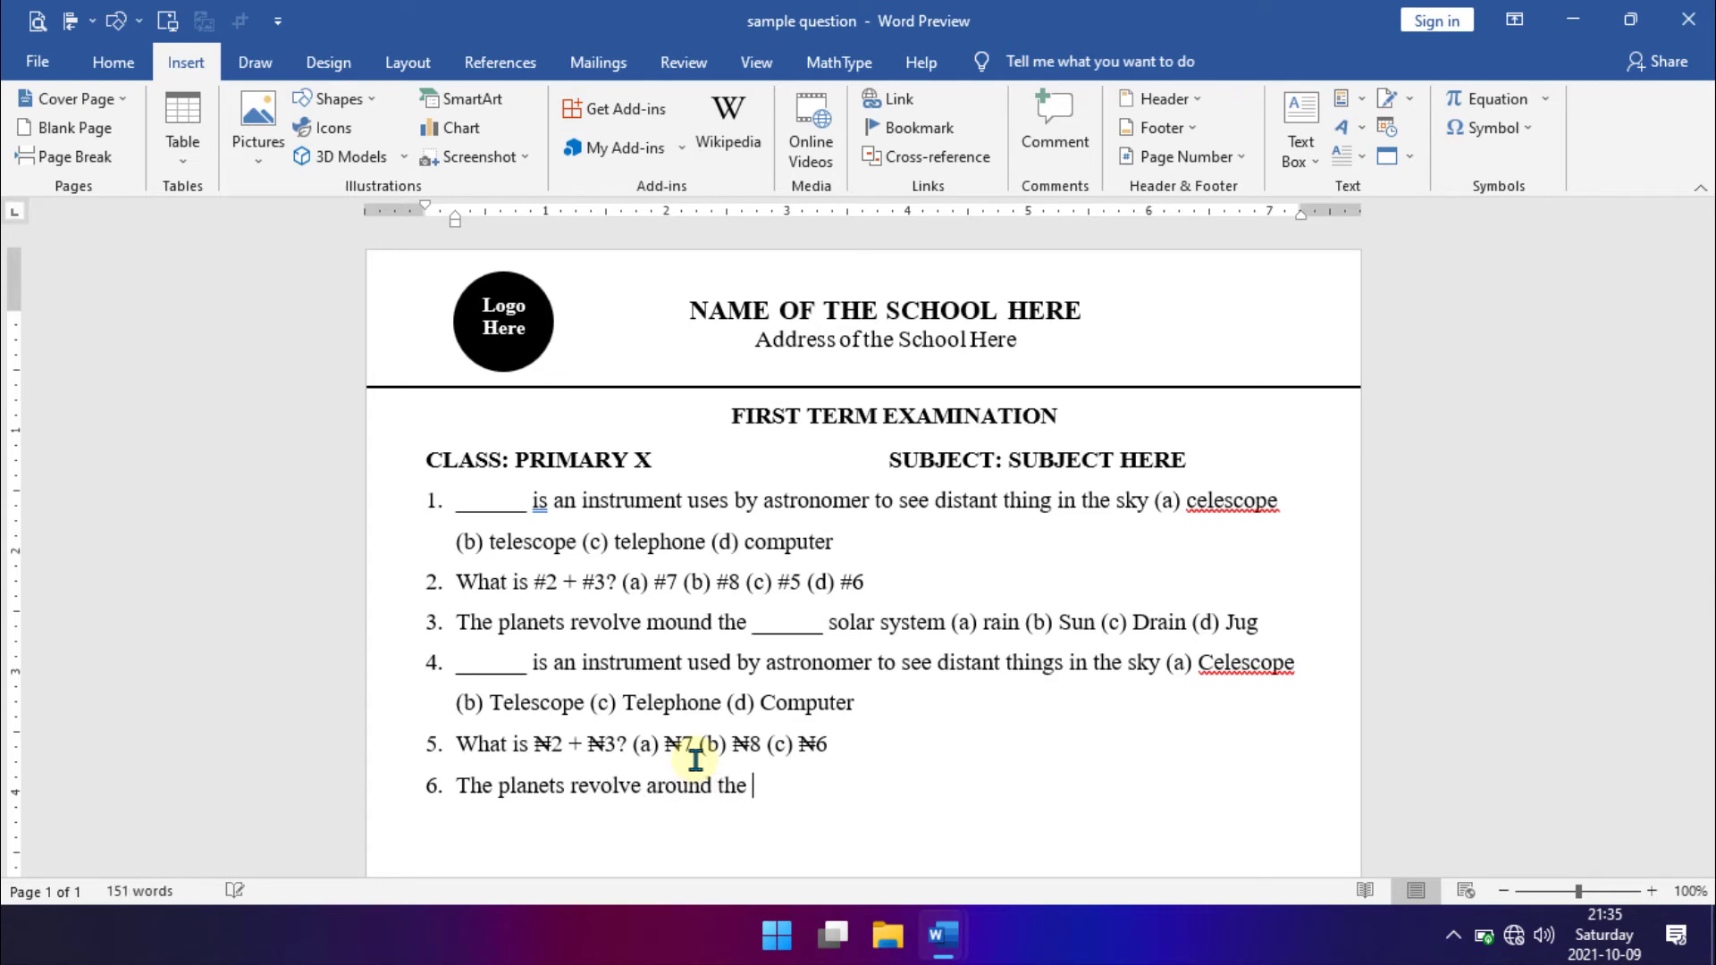
pyautogui.write('r system')
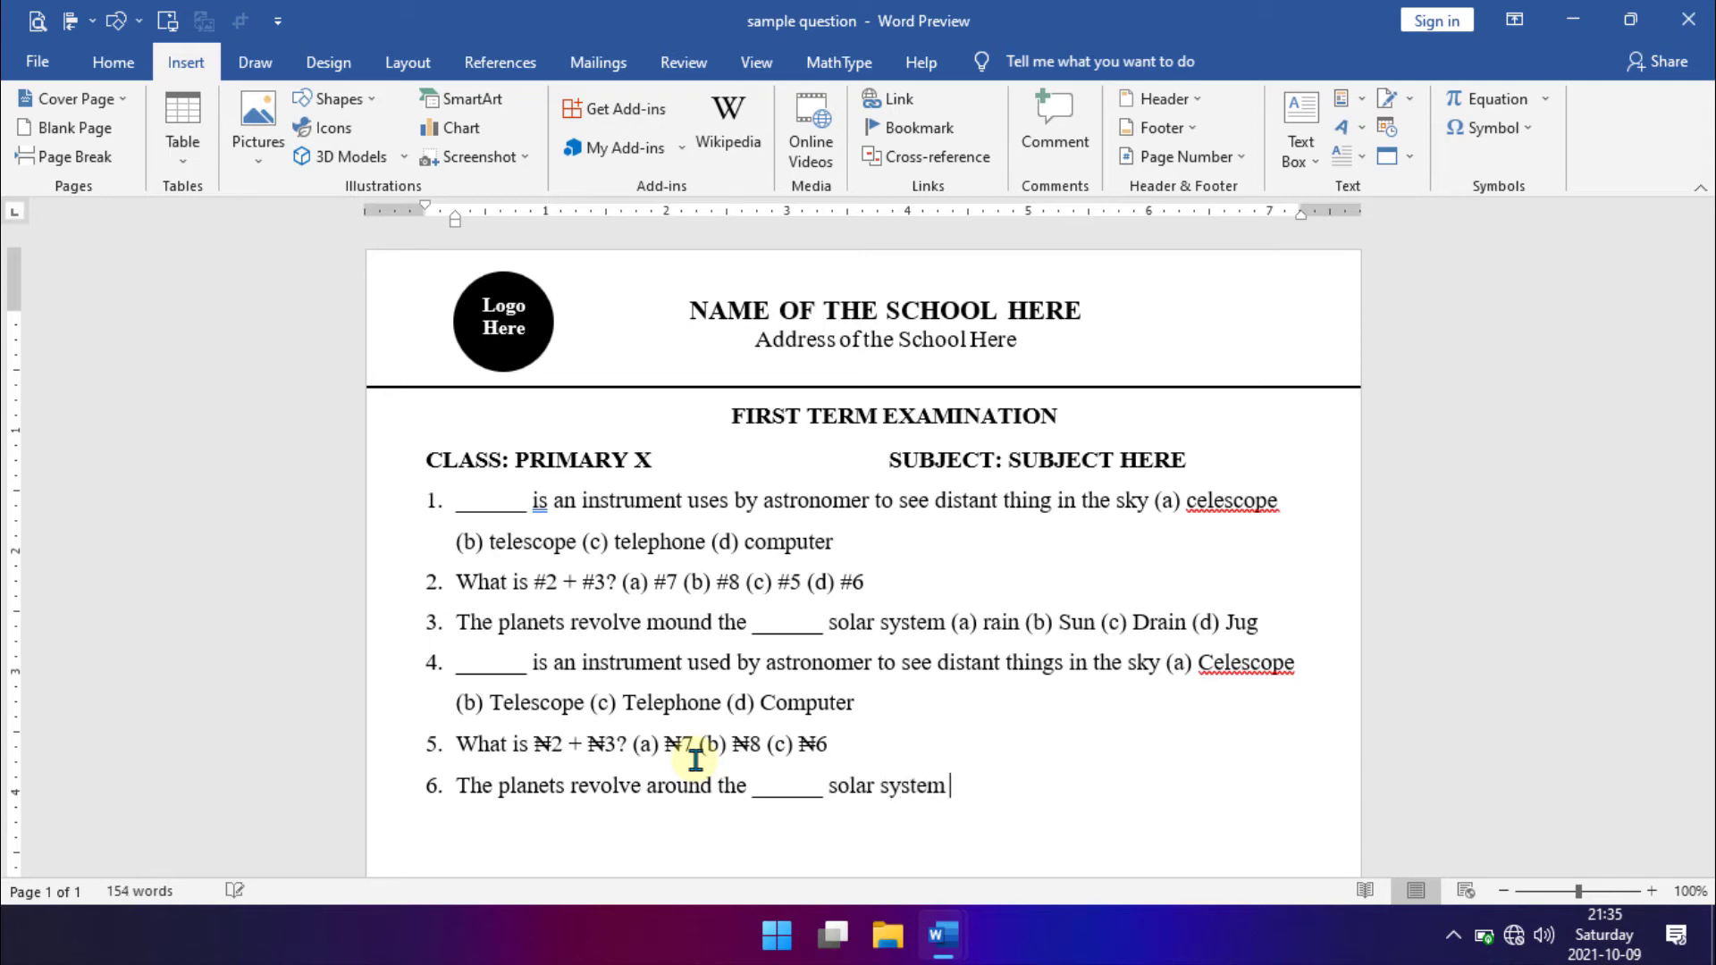
pyautogui.write(' (a) rain (b) su')
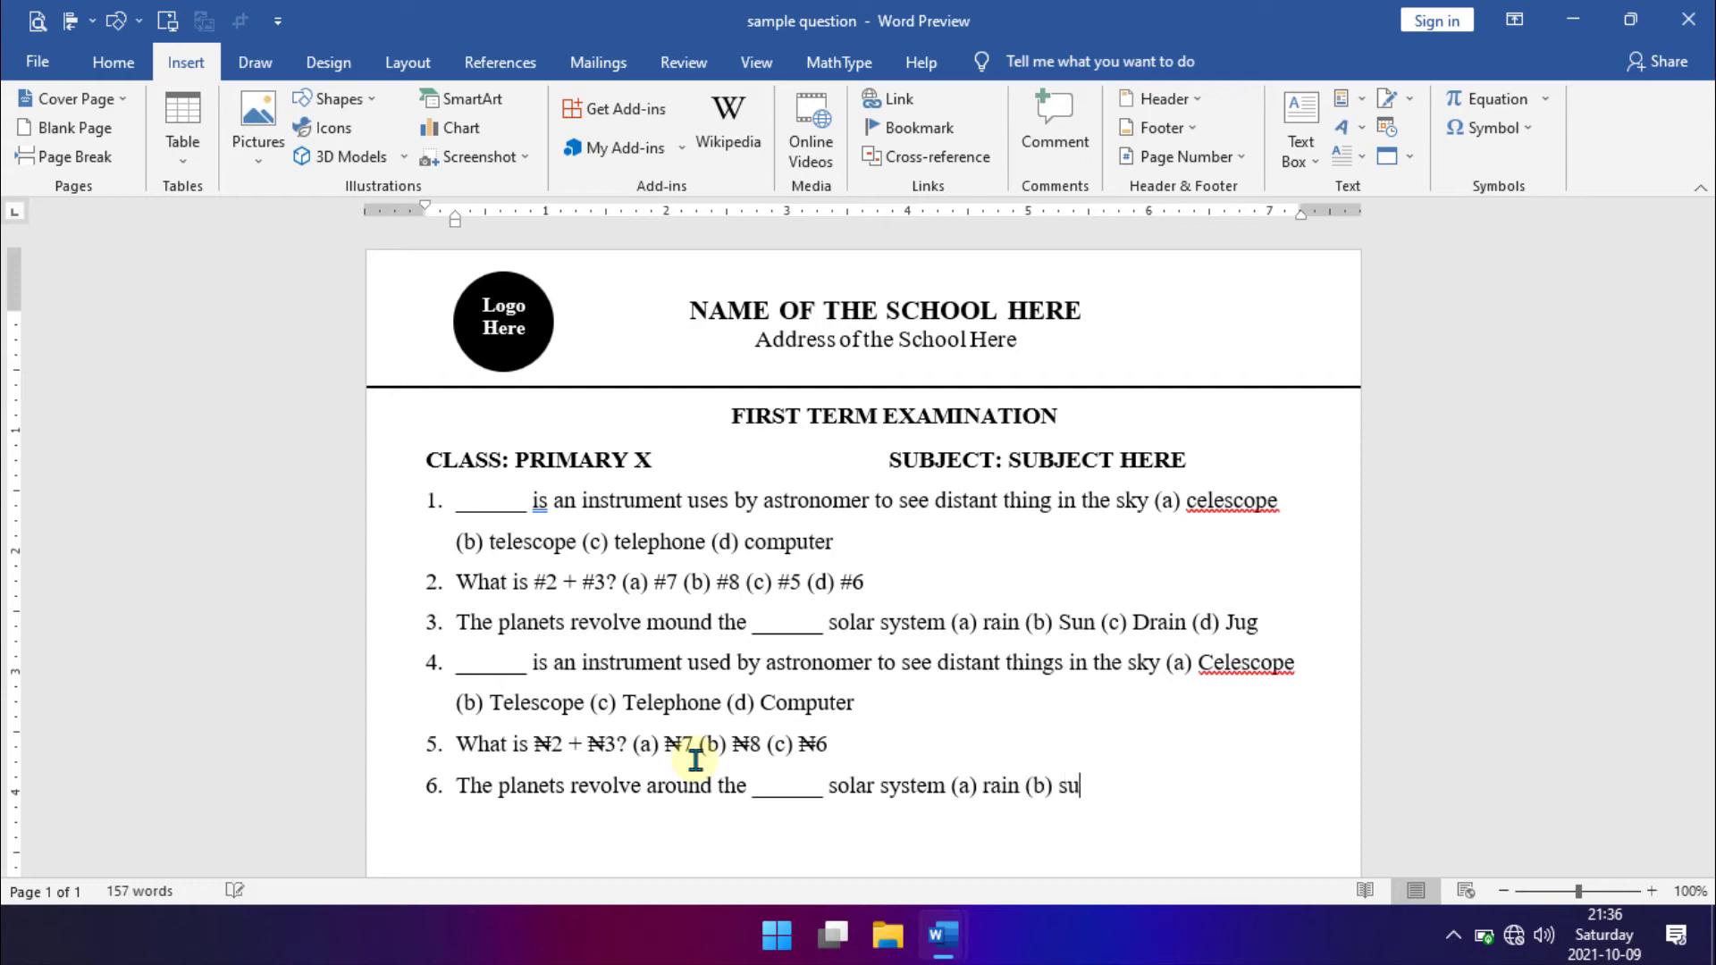
pyautogui.write('n (c) frain (d) j')
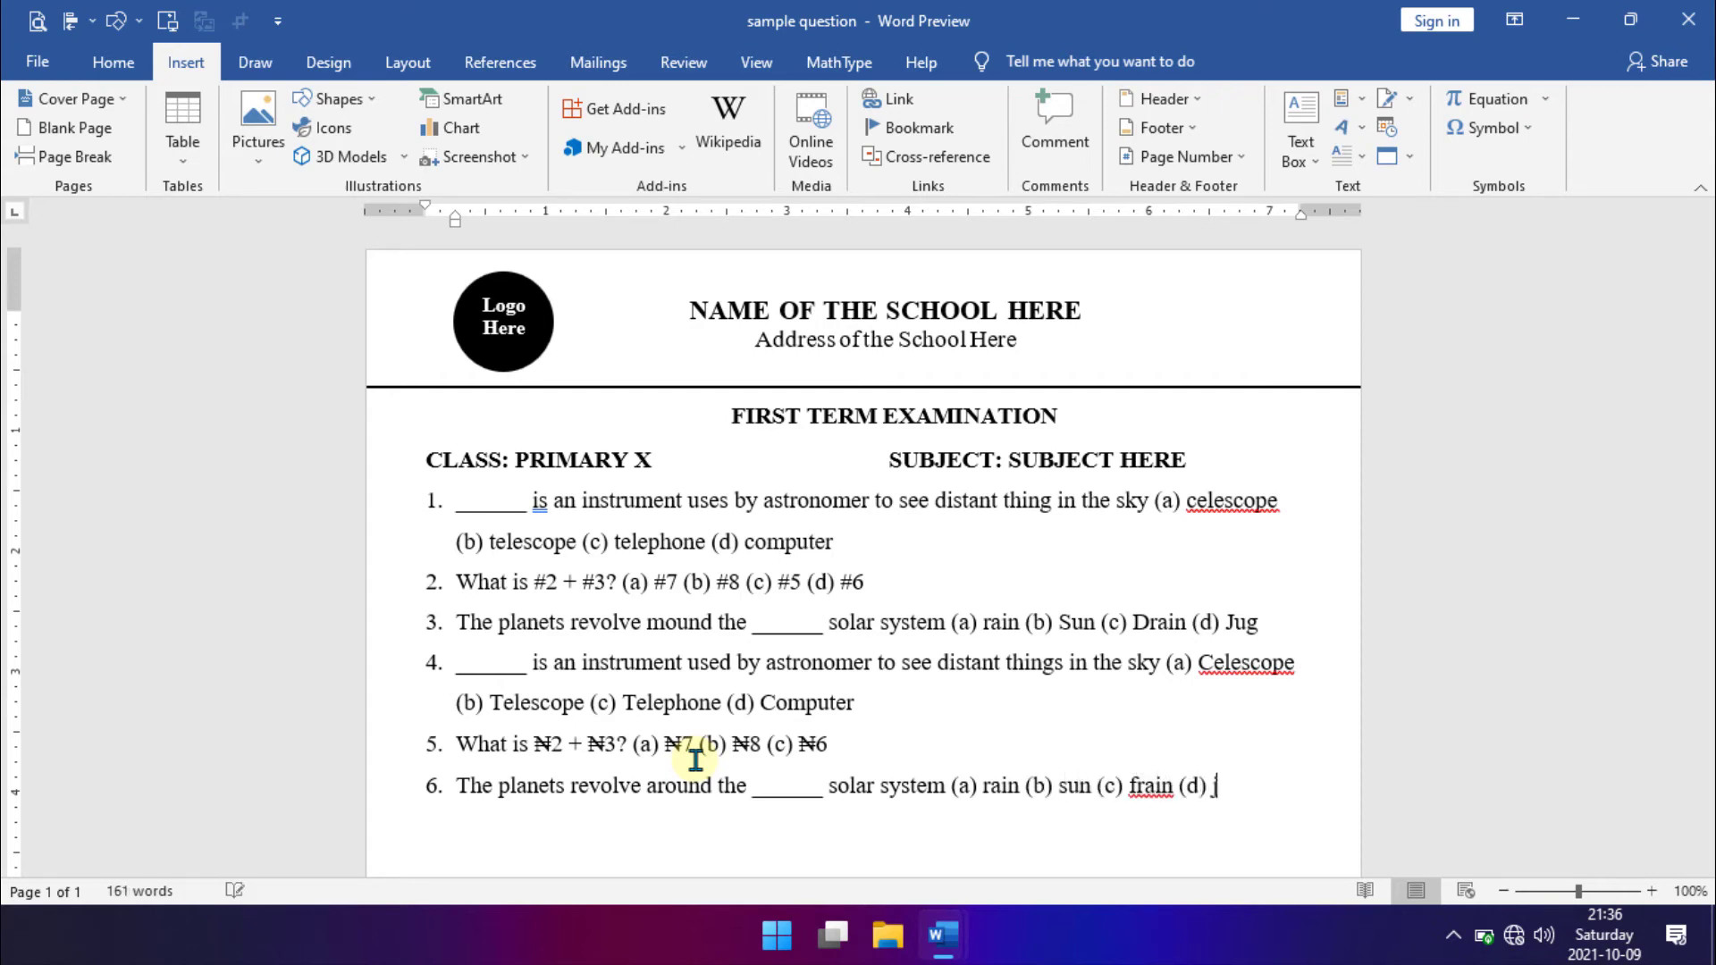
pyautogui.write('ug')
# Insert the heading "SECTION B (THEORY QUESTIONS)" below question 6 with the "ss" AutoCorrect shortcut, and start a new line.
pyautogui.scroll(-5, 696, 759)
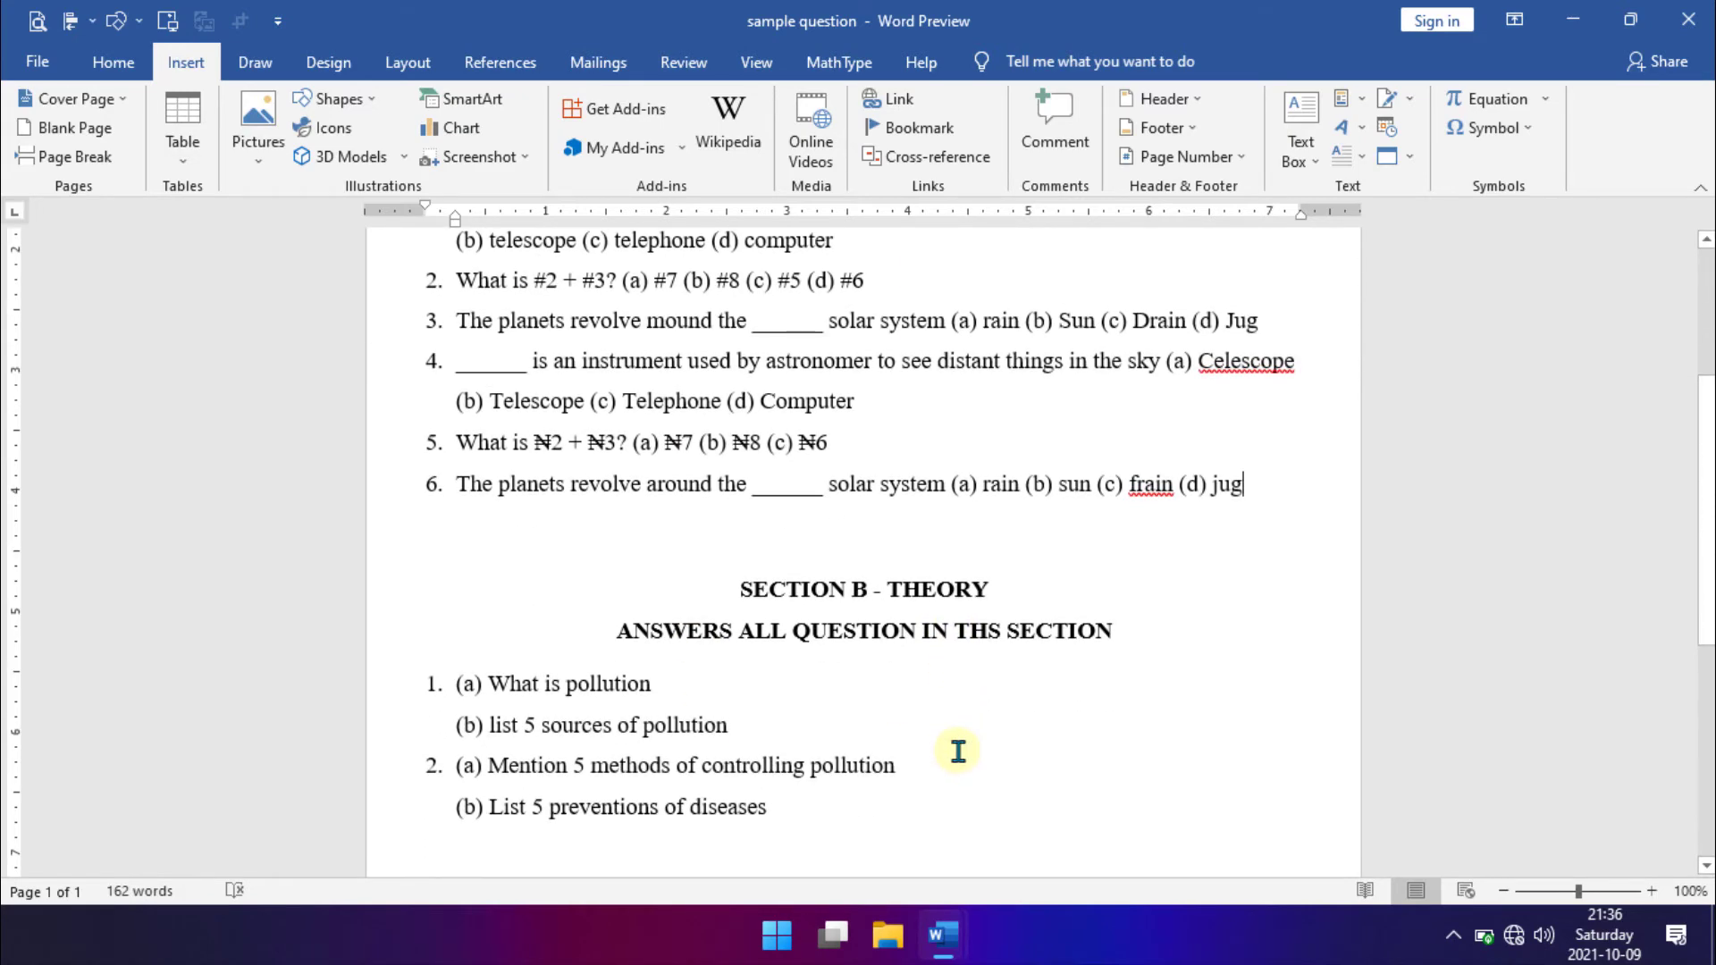
pyautogui.scroll(-3, 940, 706)
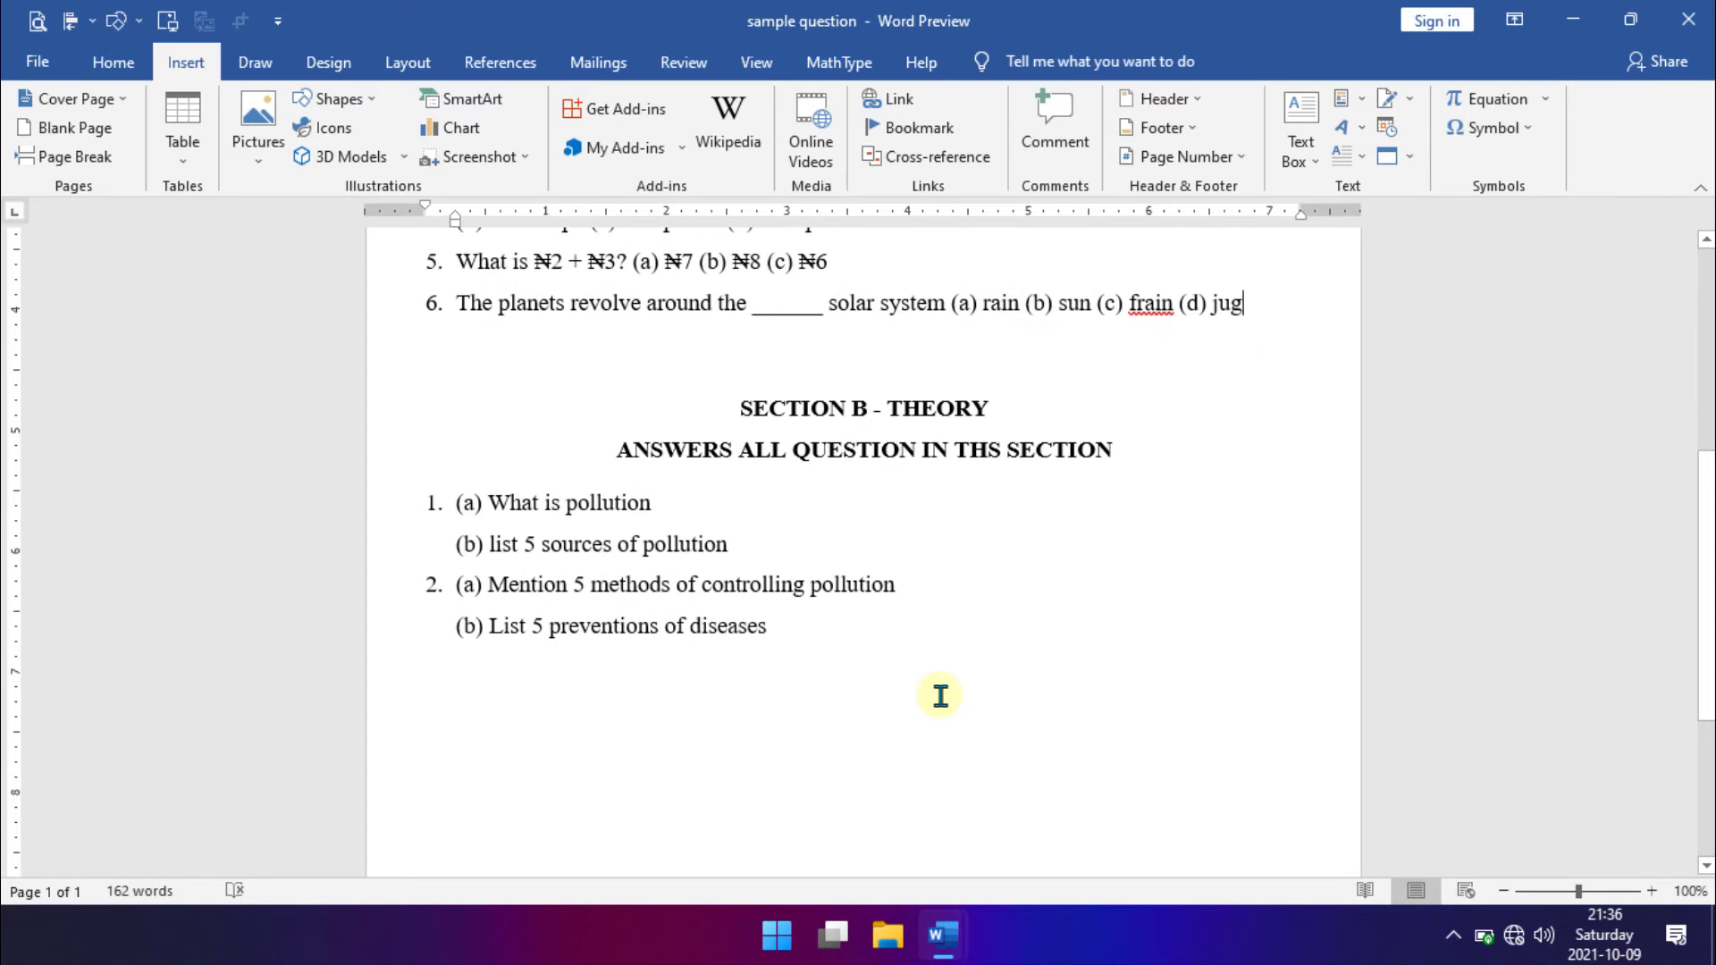
pyautogui.press('Return')
pyautogui.write('ss')
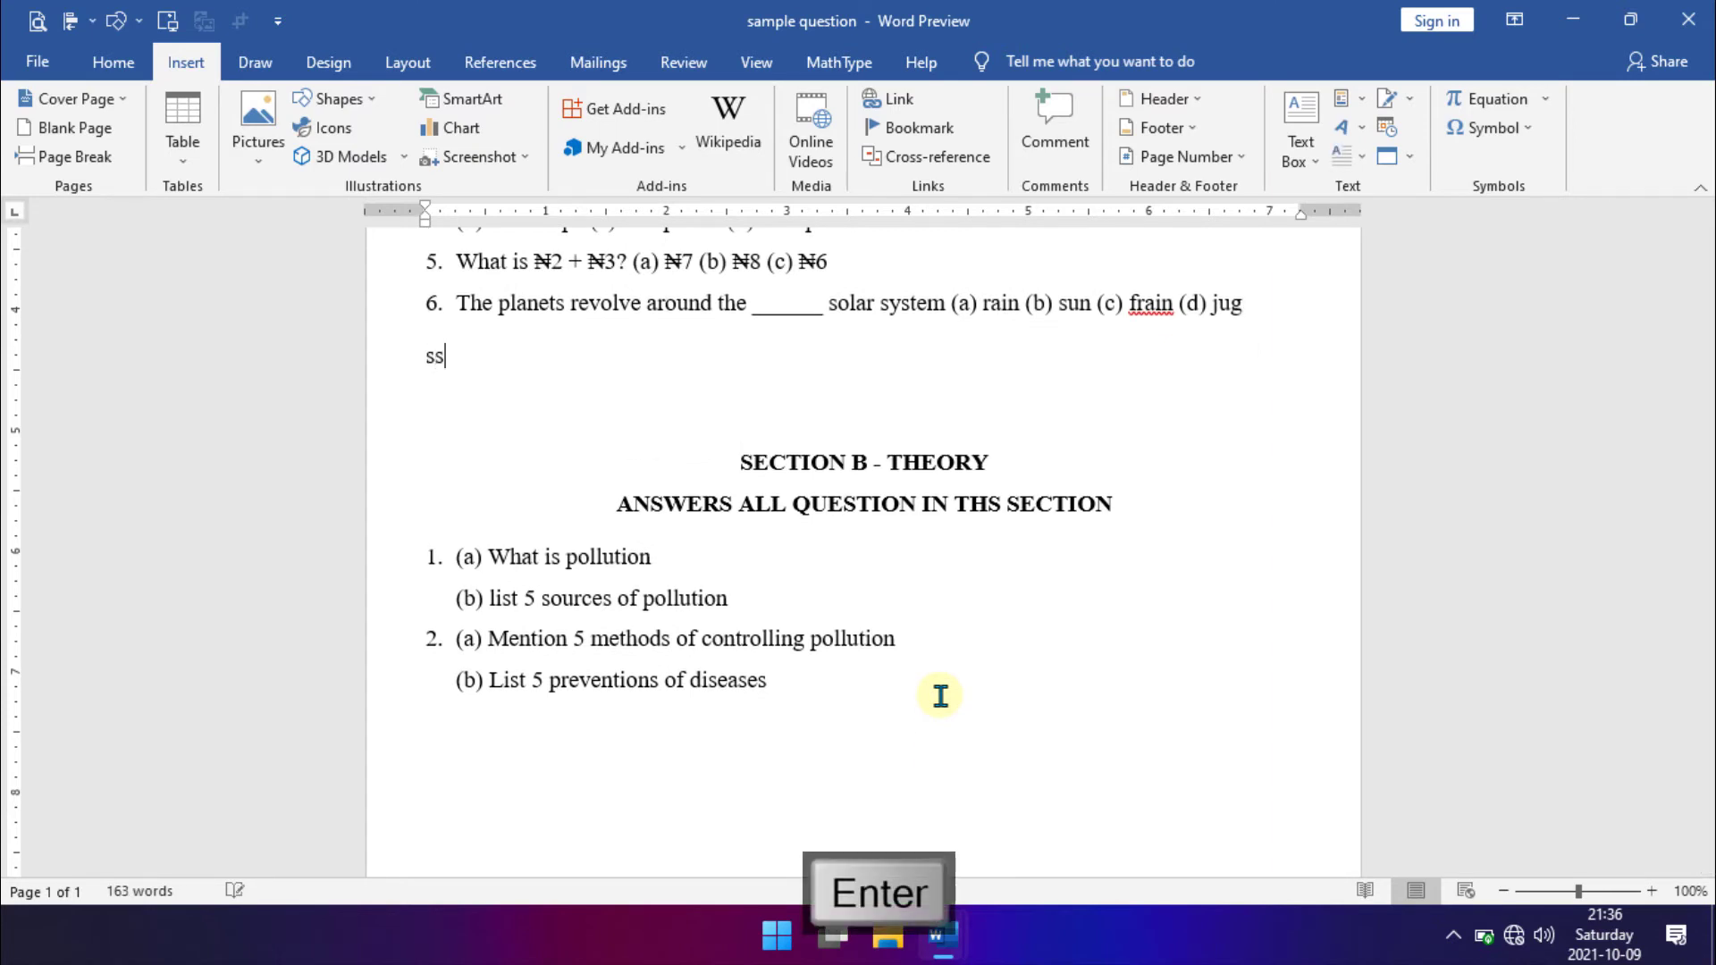
pyautogui.press('BackSpace')
pyautogui.press('BackSpace')
pyautogui.write('SECTION B (THEORY QUESTIONS)')
pyautogui.press('Return')
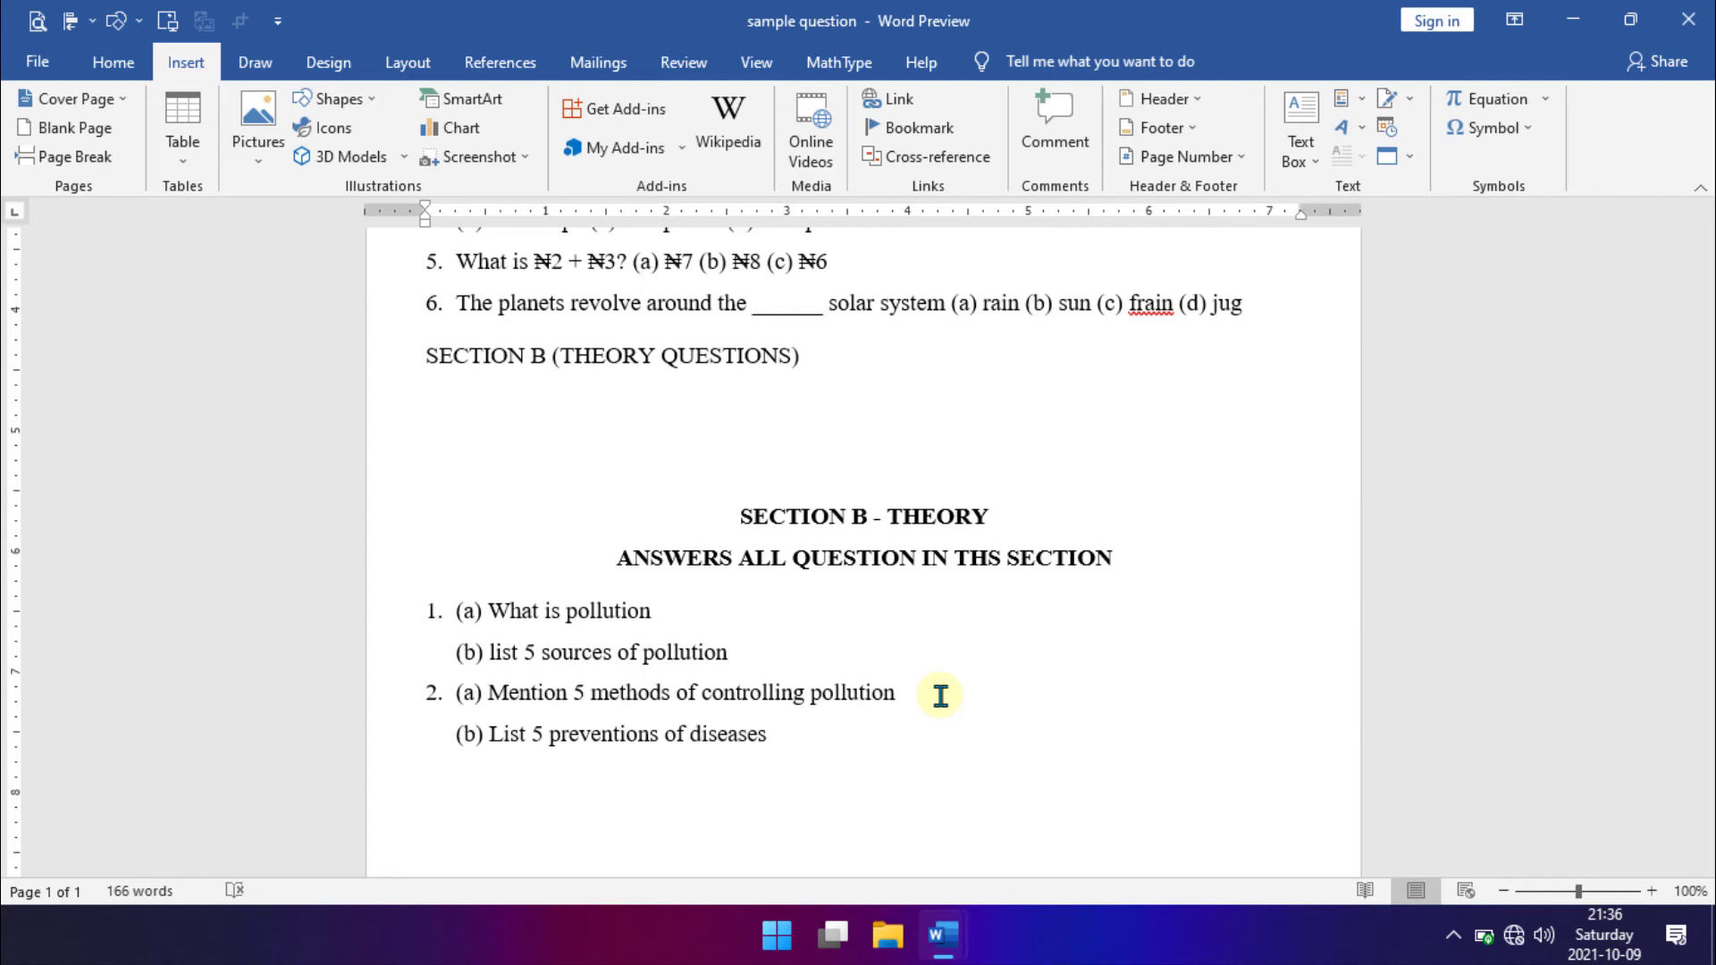
# Write theory question 1 as "(a) What is pollution?" and "(b) List five (5) sources of pollution" on separate lines, and start item 2.
pyautogui.write('1. (a) What is')
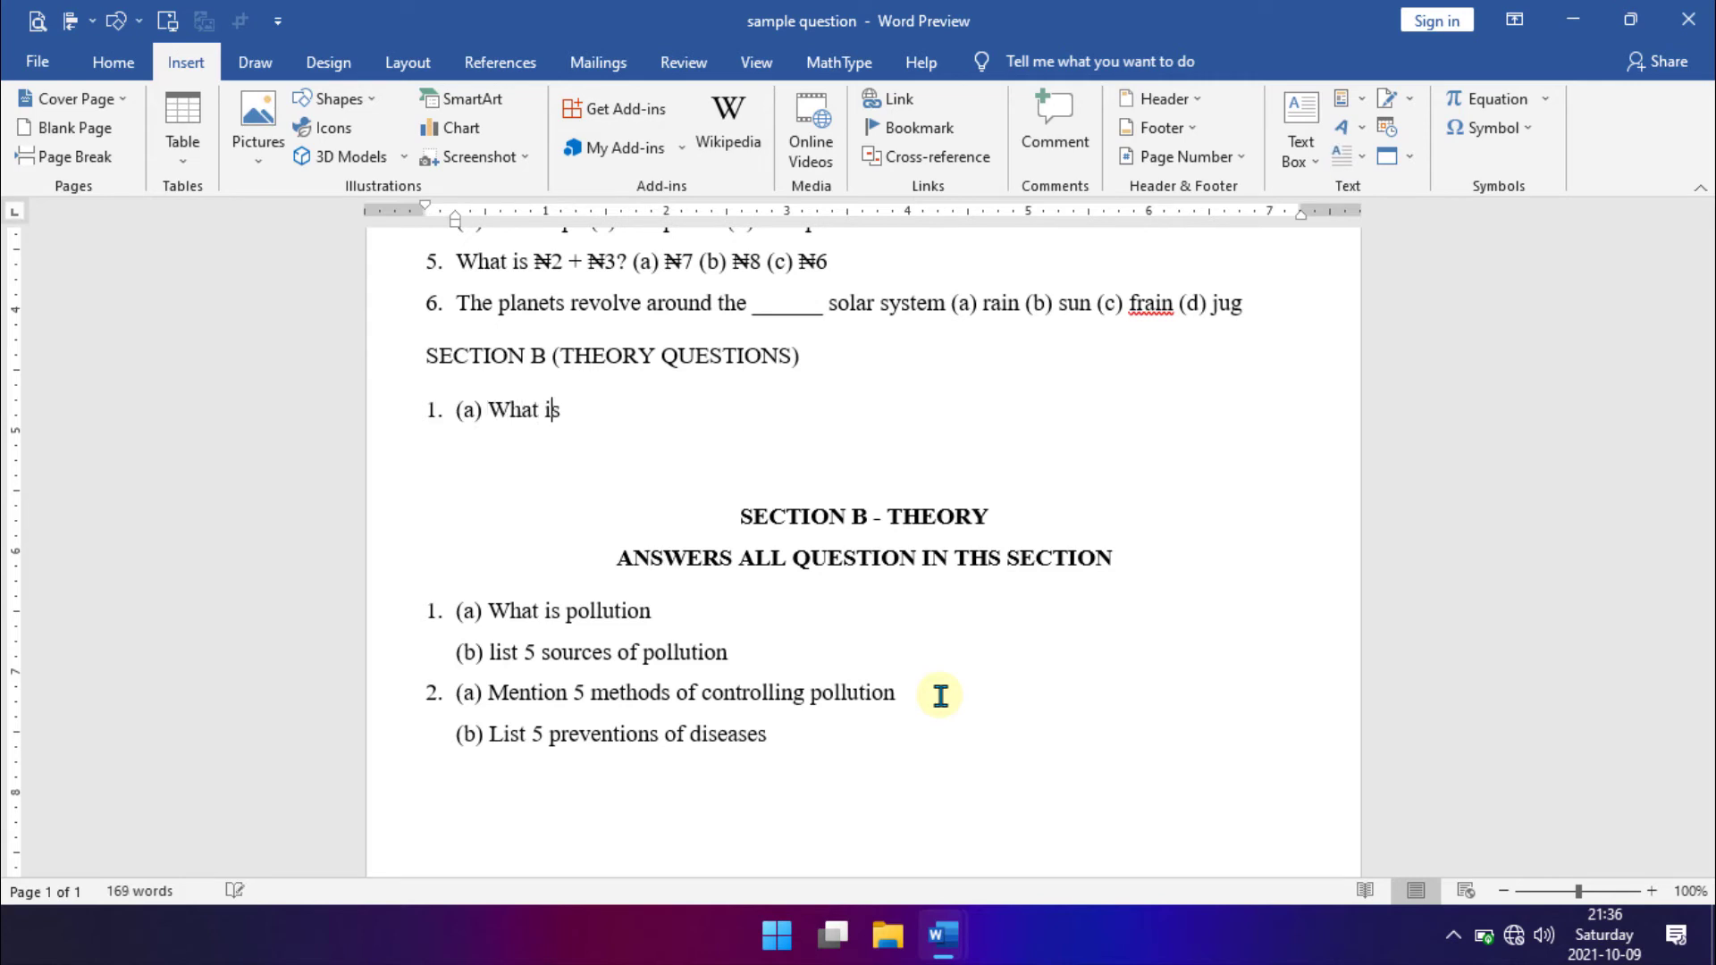
pyautogui.write(' pollution?')
pyautogui.hotkey('shift', 'Return')
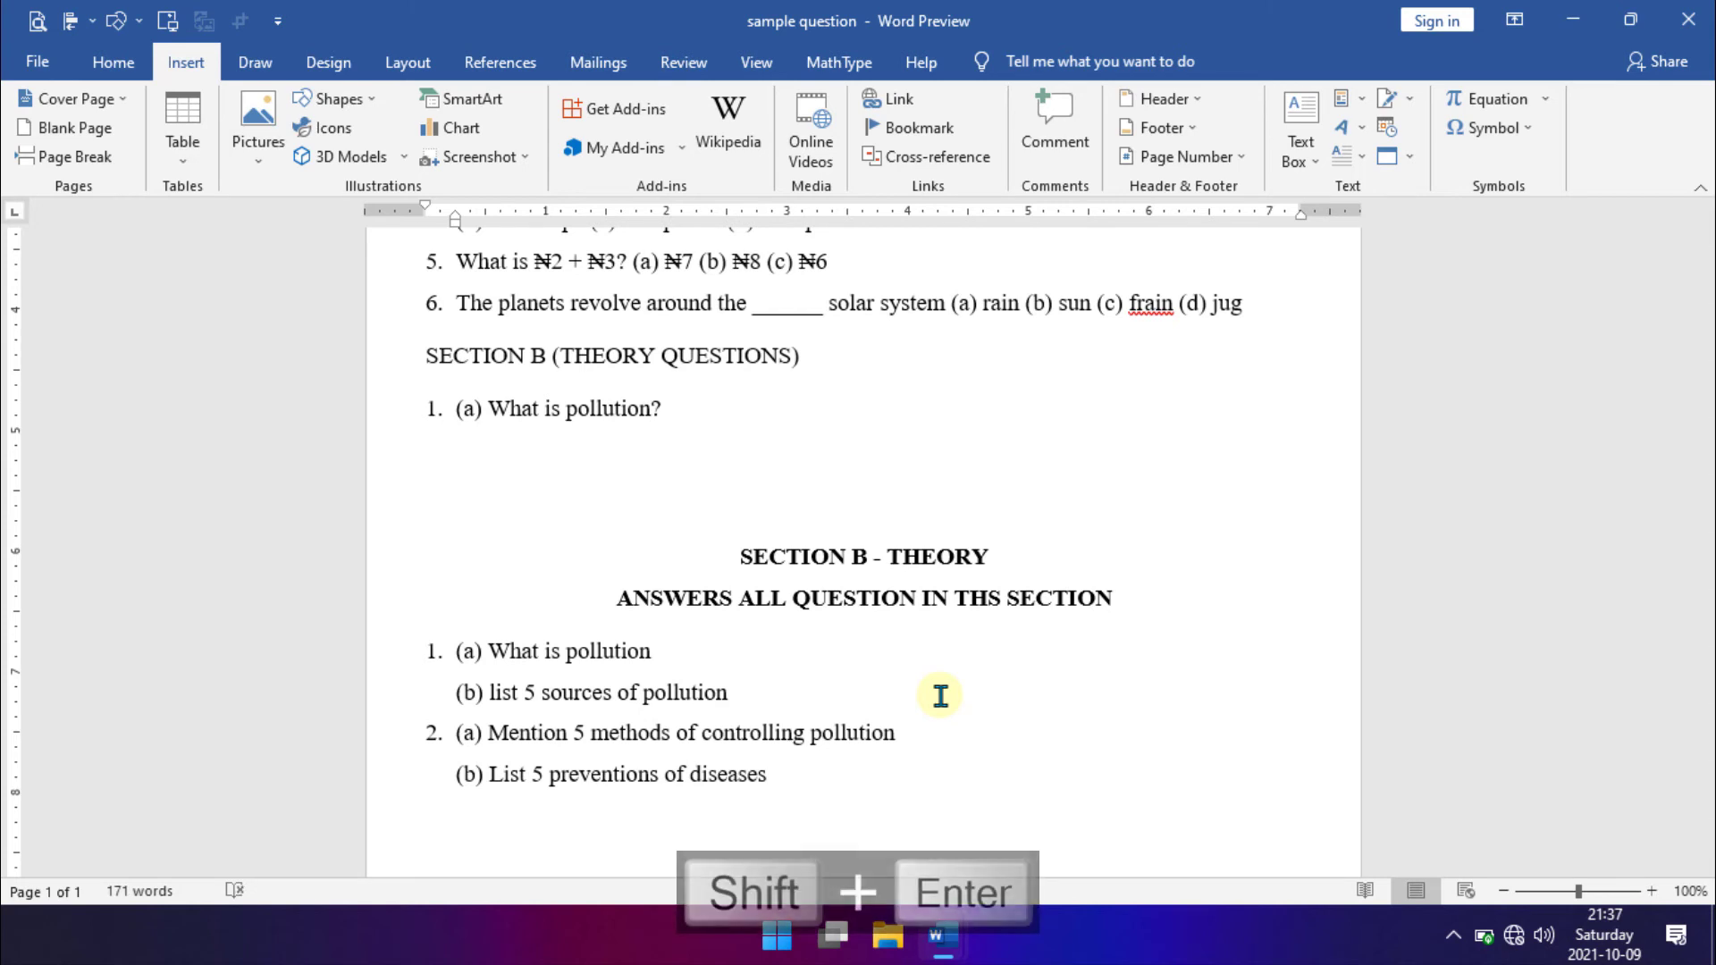
pyautogui.write('(b) Li')
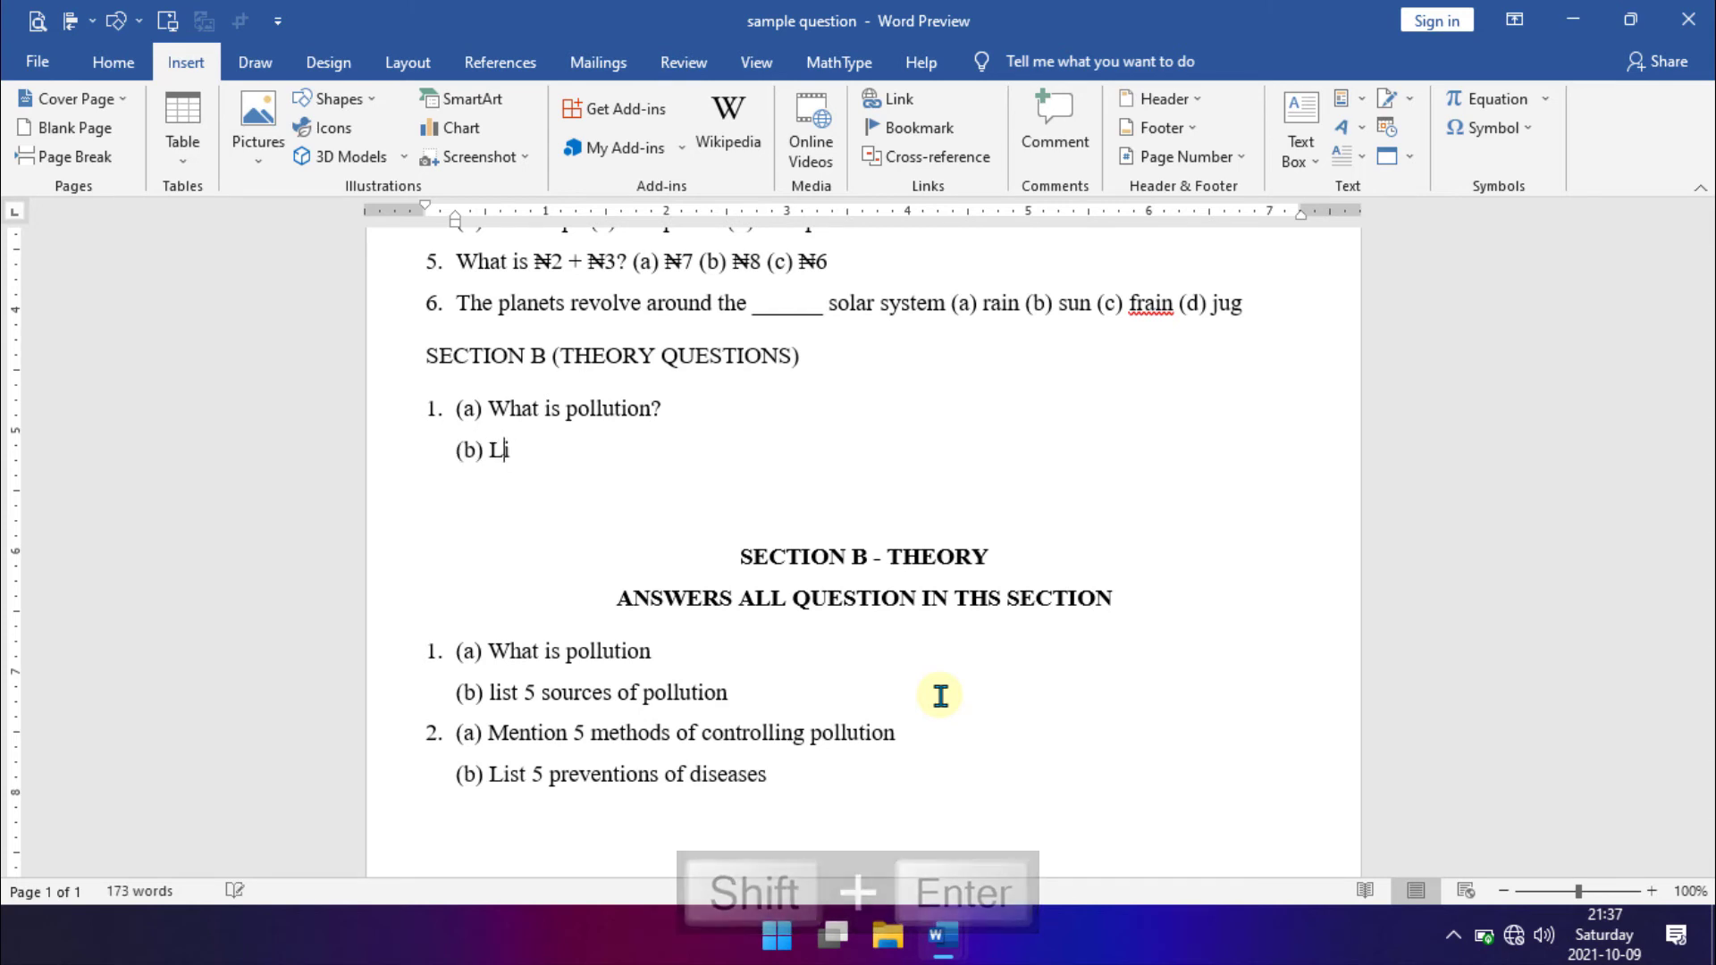
pyautogui.write('st five (5)')
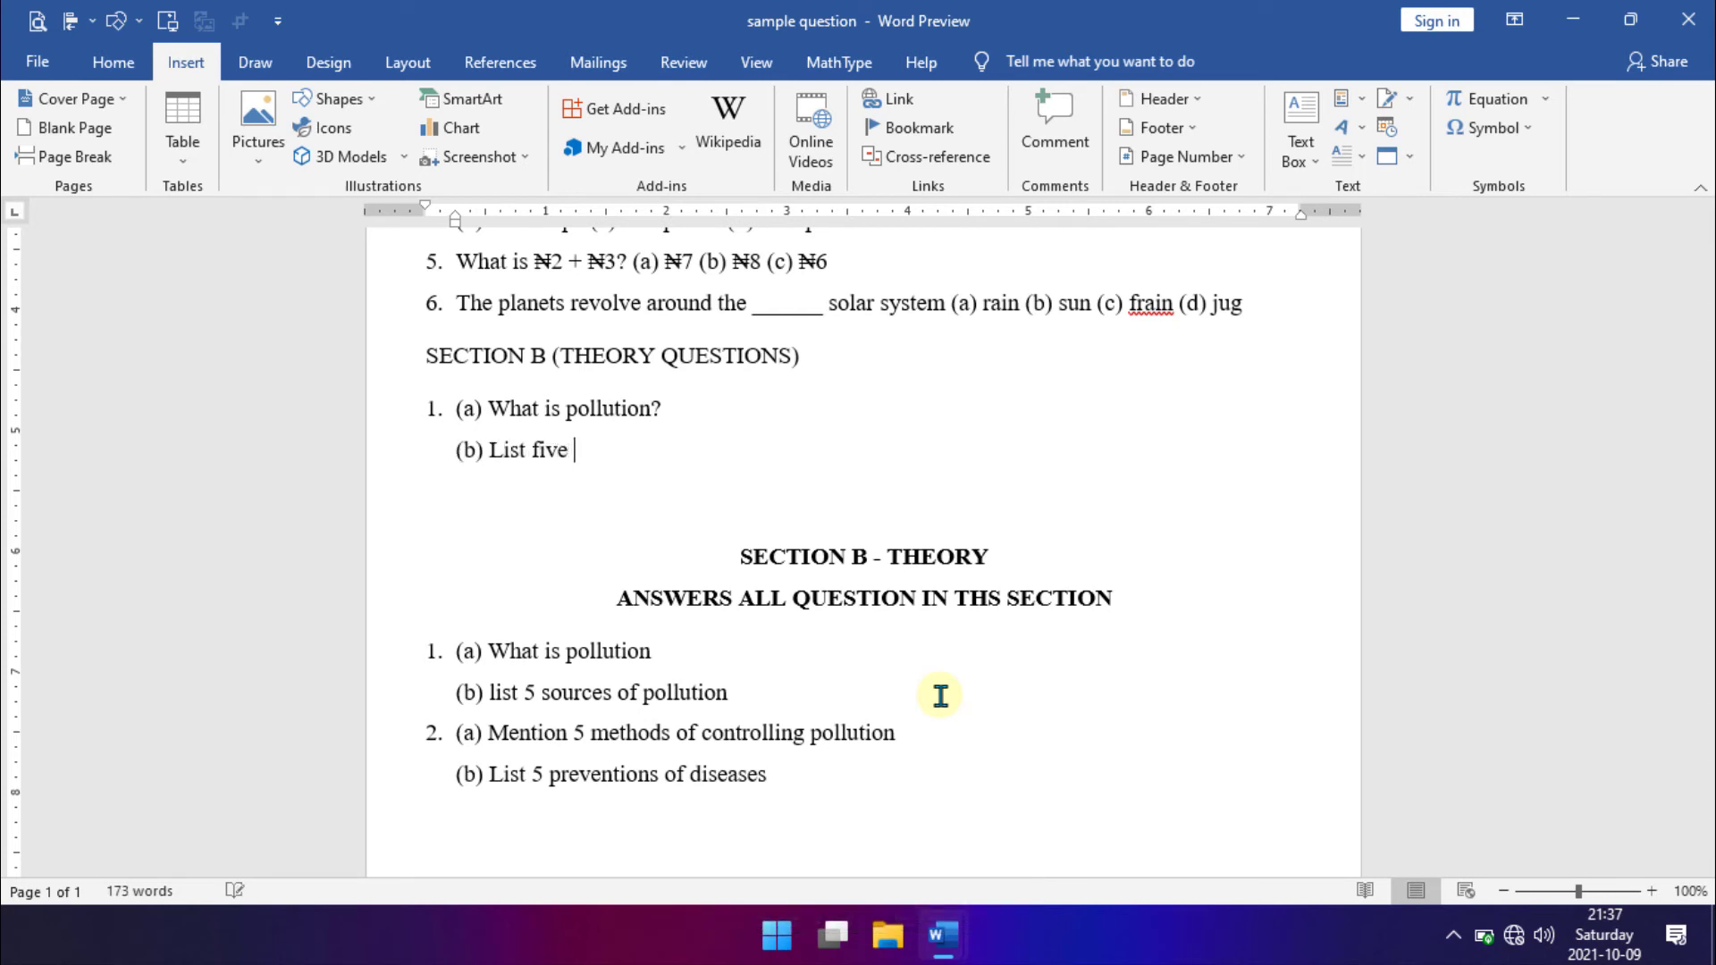
pyautogui.press('Left')
pyautogui.write('sources of pol')
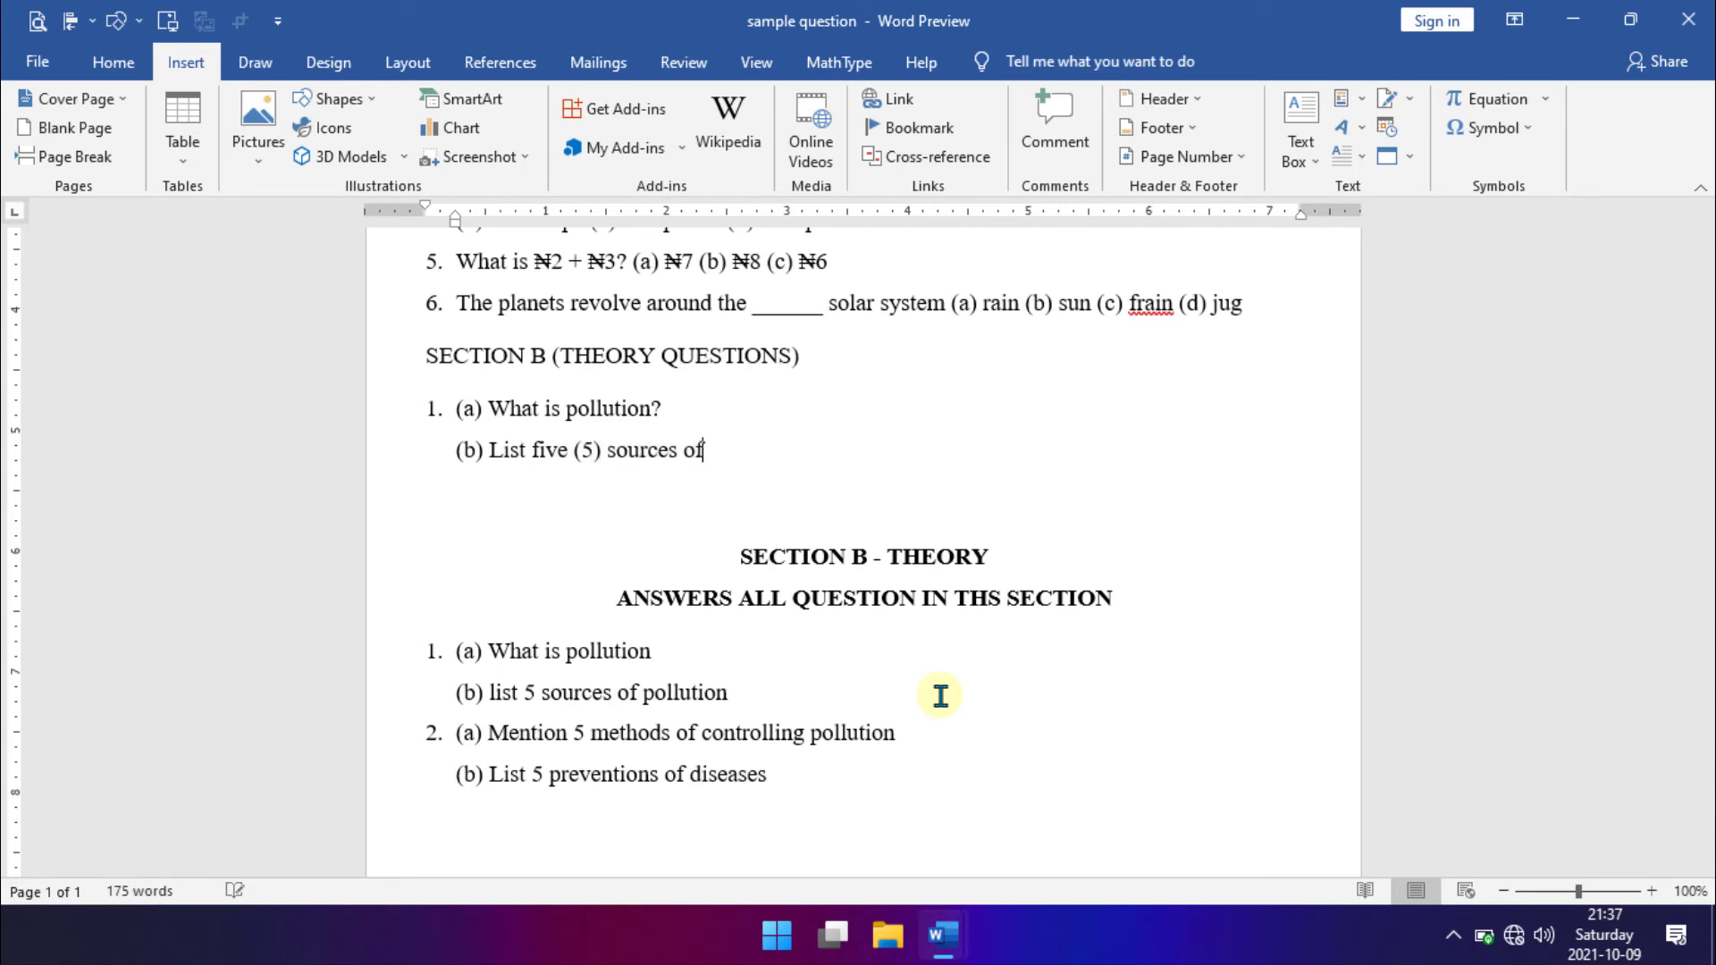
pyautogui.write('lution')
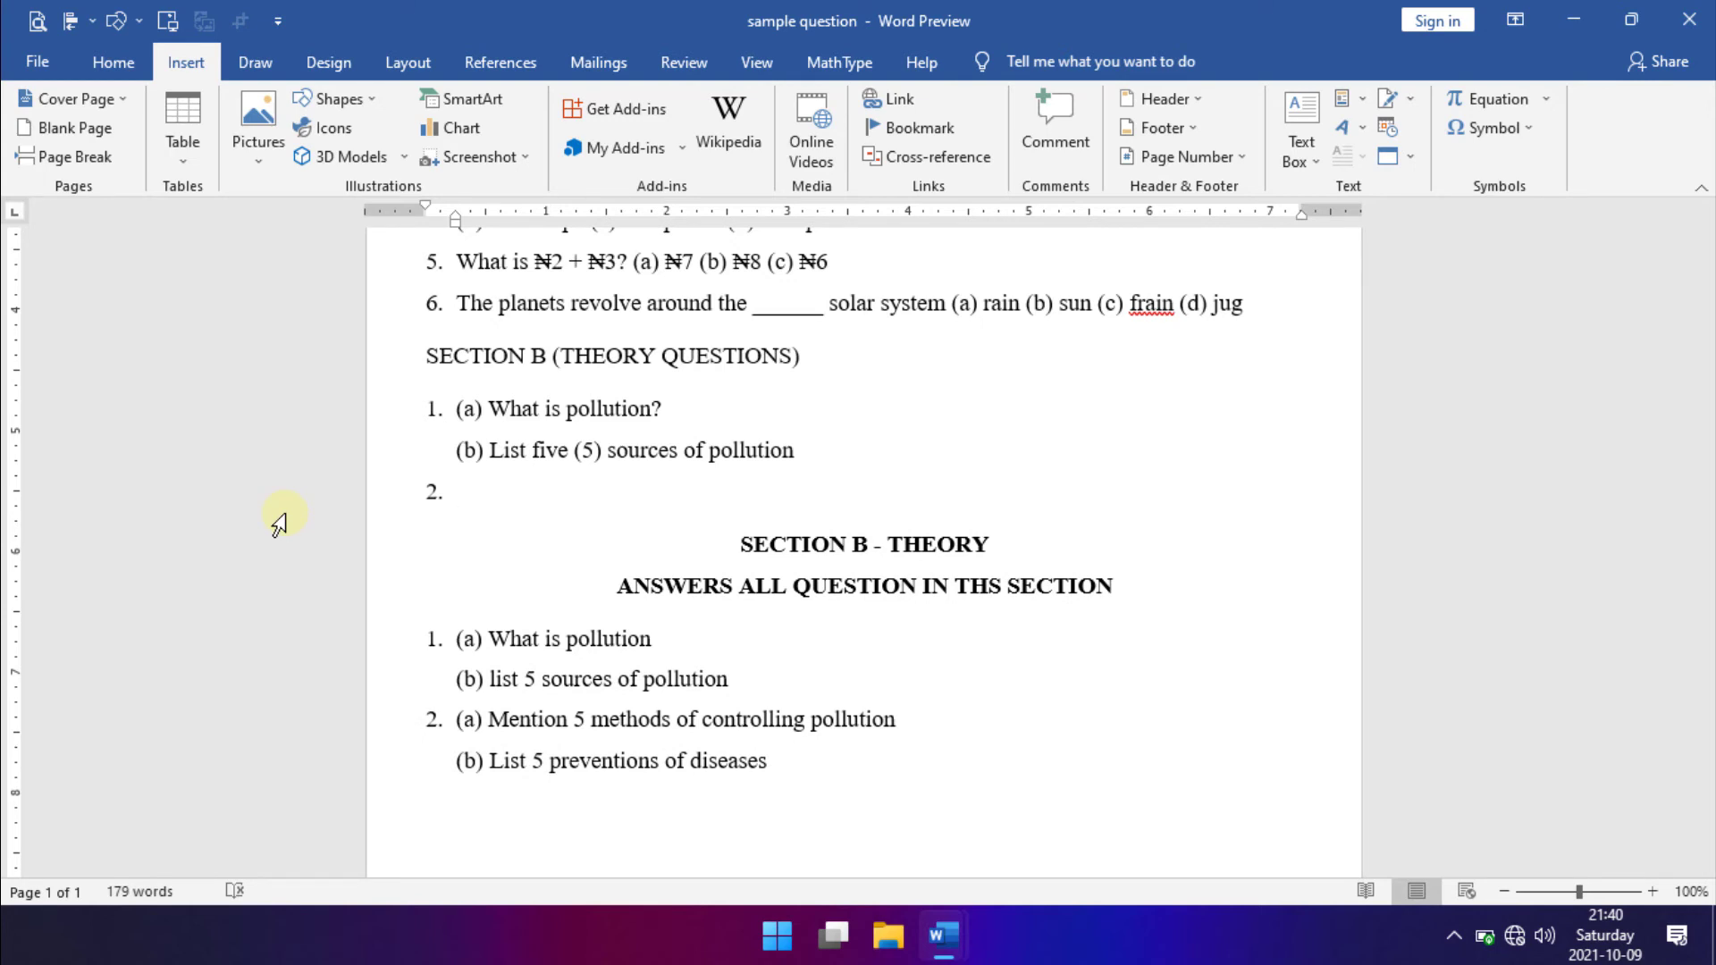
# Write "What is ss + aa" as theory question 2, undoing the automatic replacements of "ss" and "aa" to keep the literal letters.
pyautogui.write('What is ss')
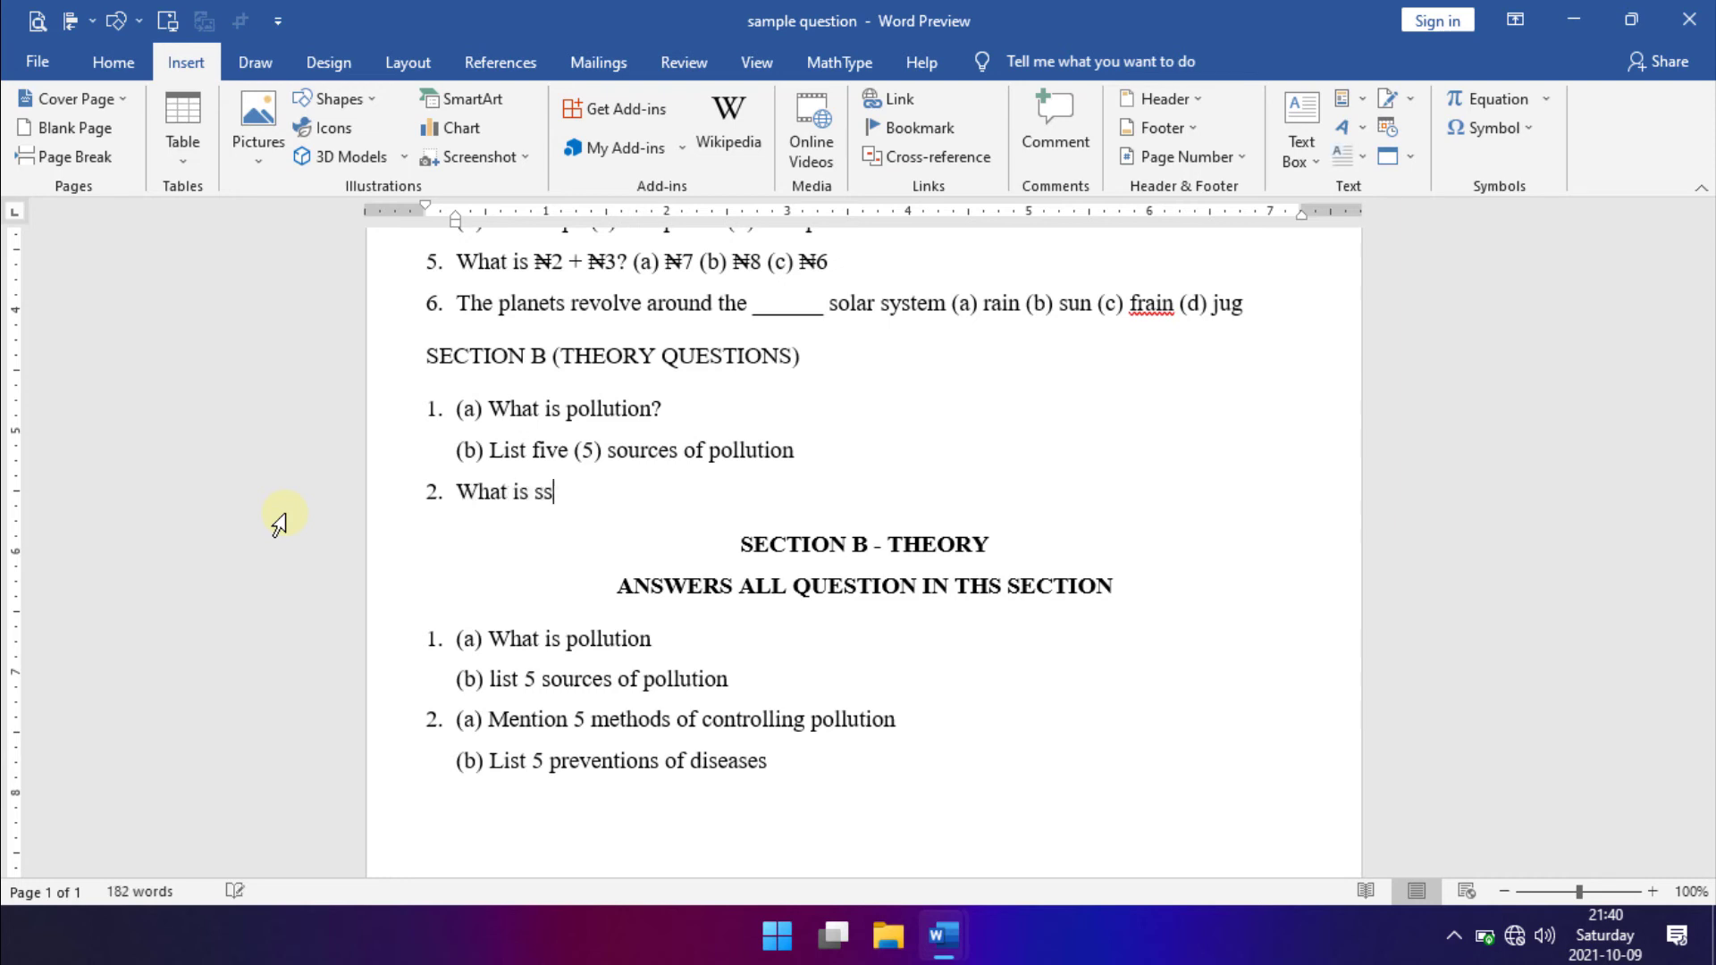
pyautogui.press('BackSpace')
pyautogui.press('BackSpace')
pyautogui.write('SECTION B (THEORY QUESTIONS)')
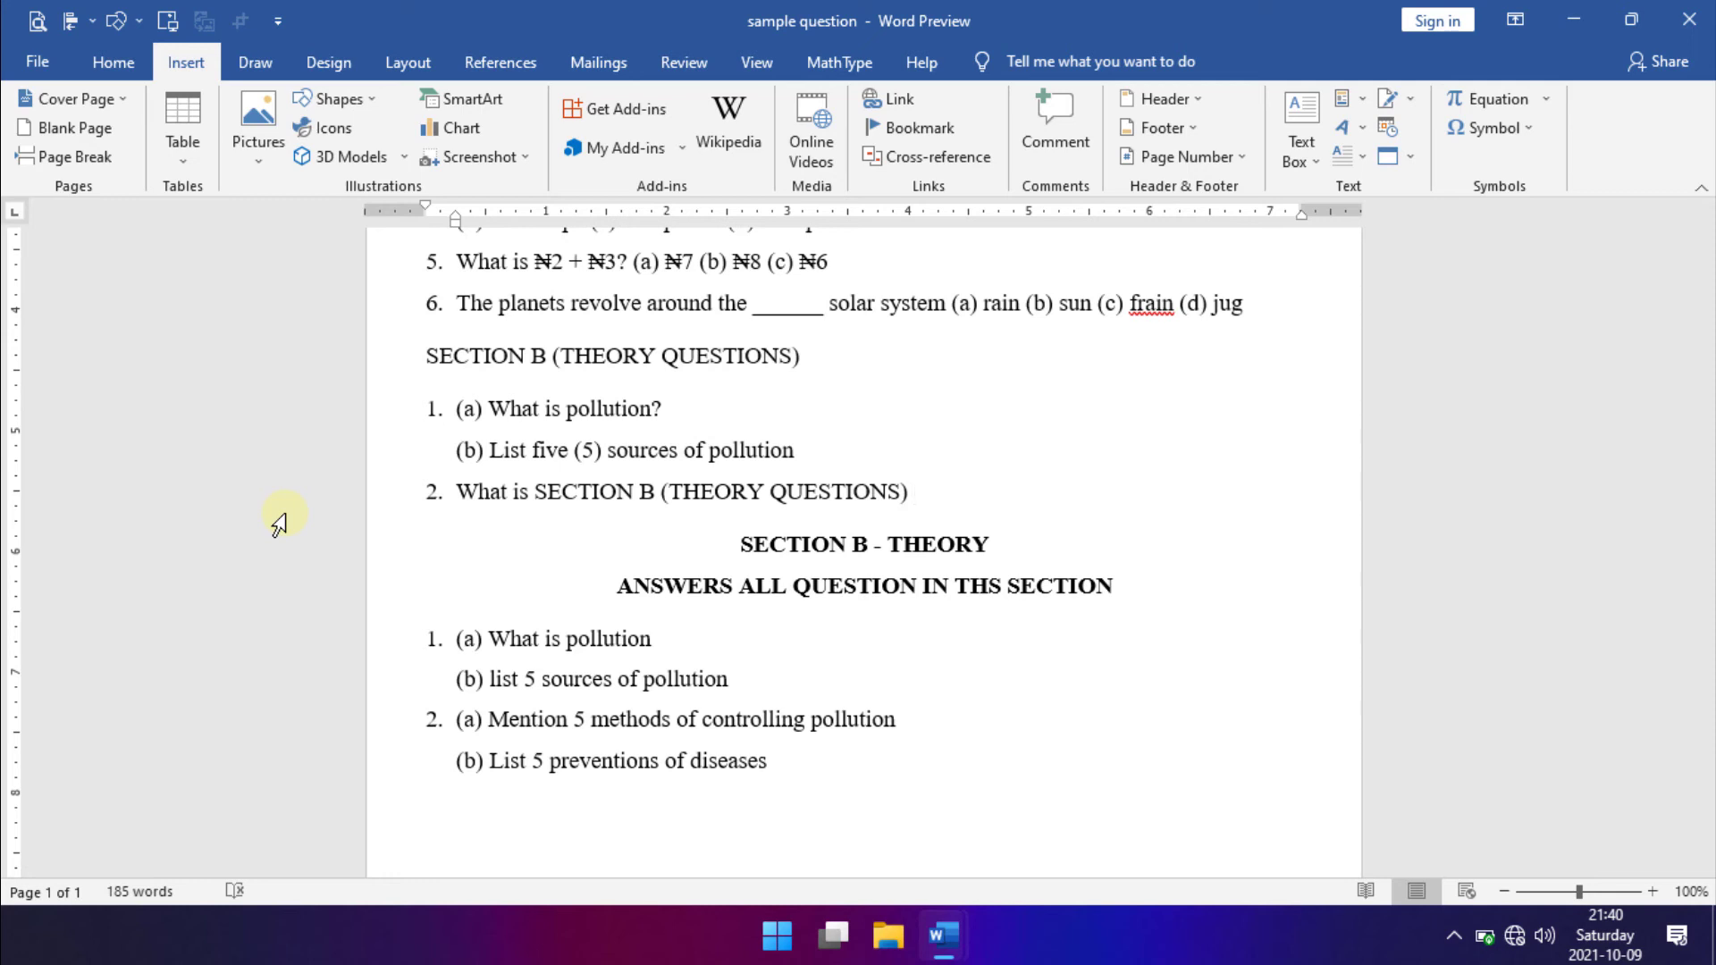
pyautogui.hotkey('ctrl', 'z')
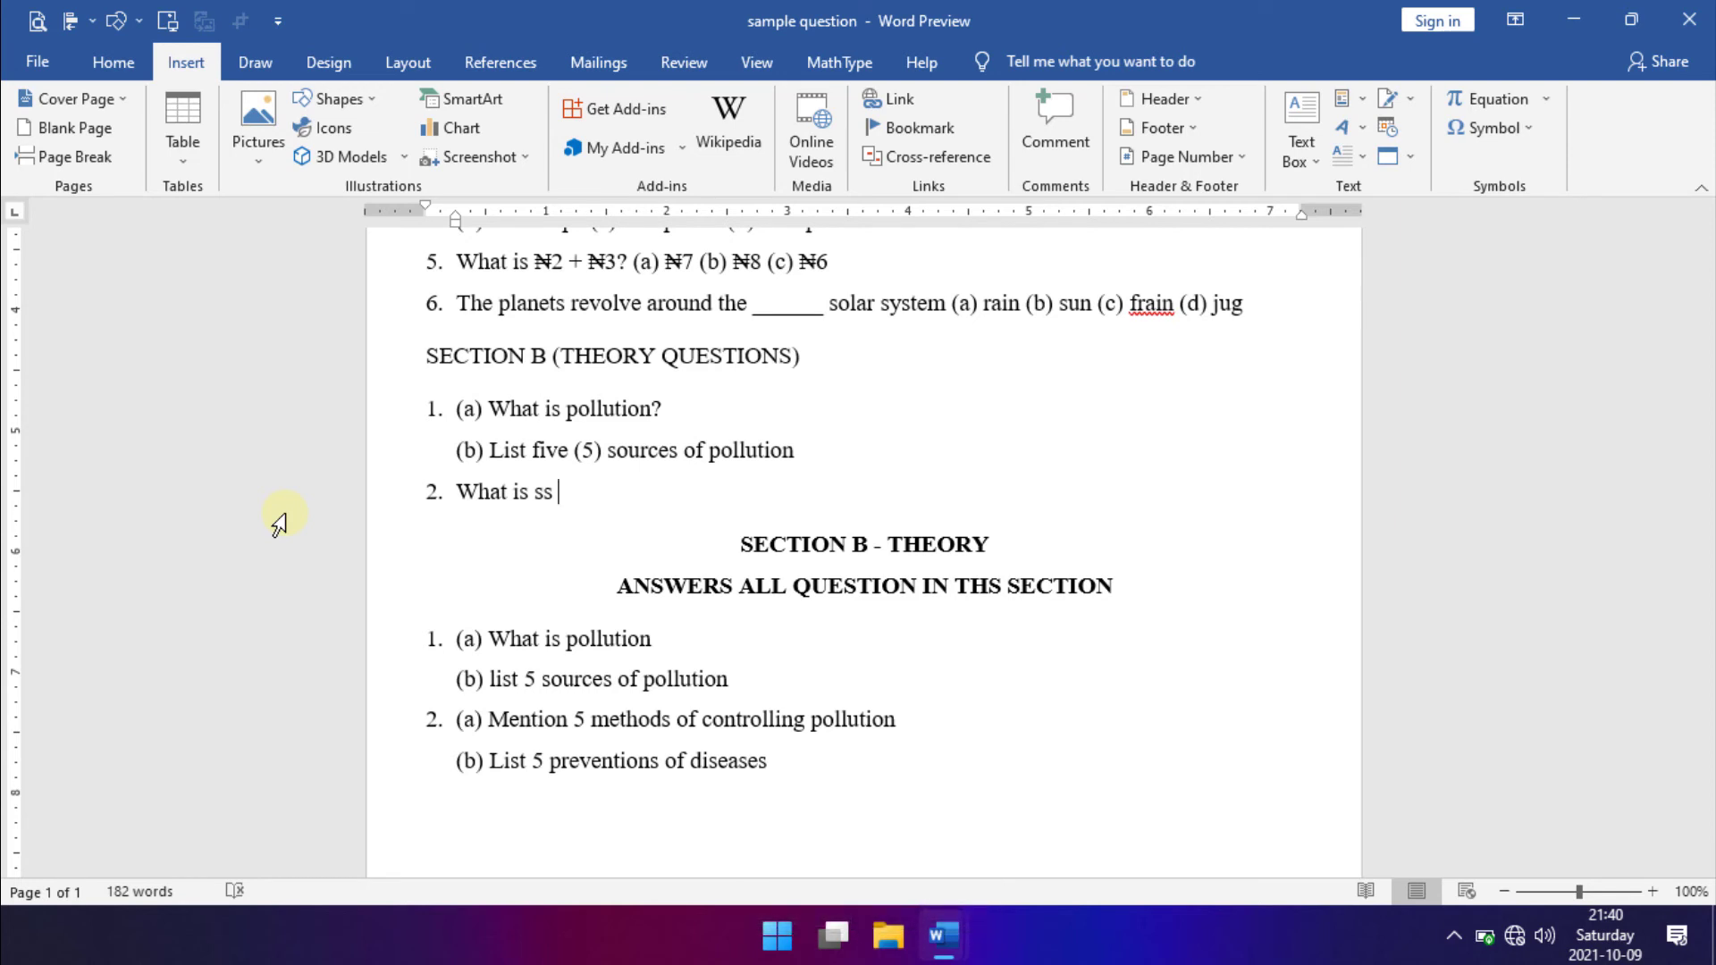
pyautogui.write('+ (a)')
pyautogui.hotkey('ctrl', 'z')
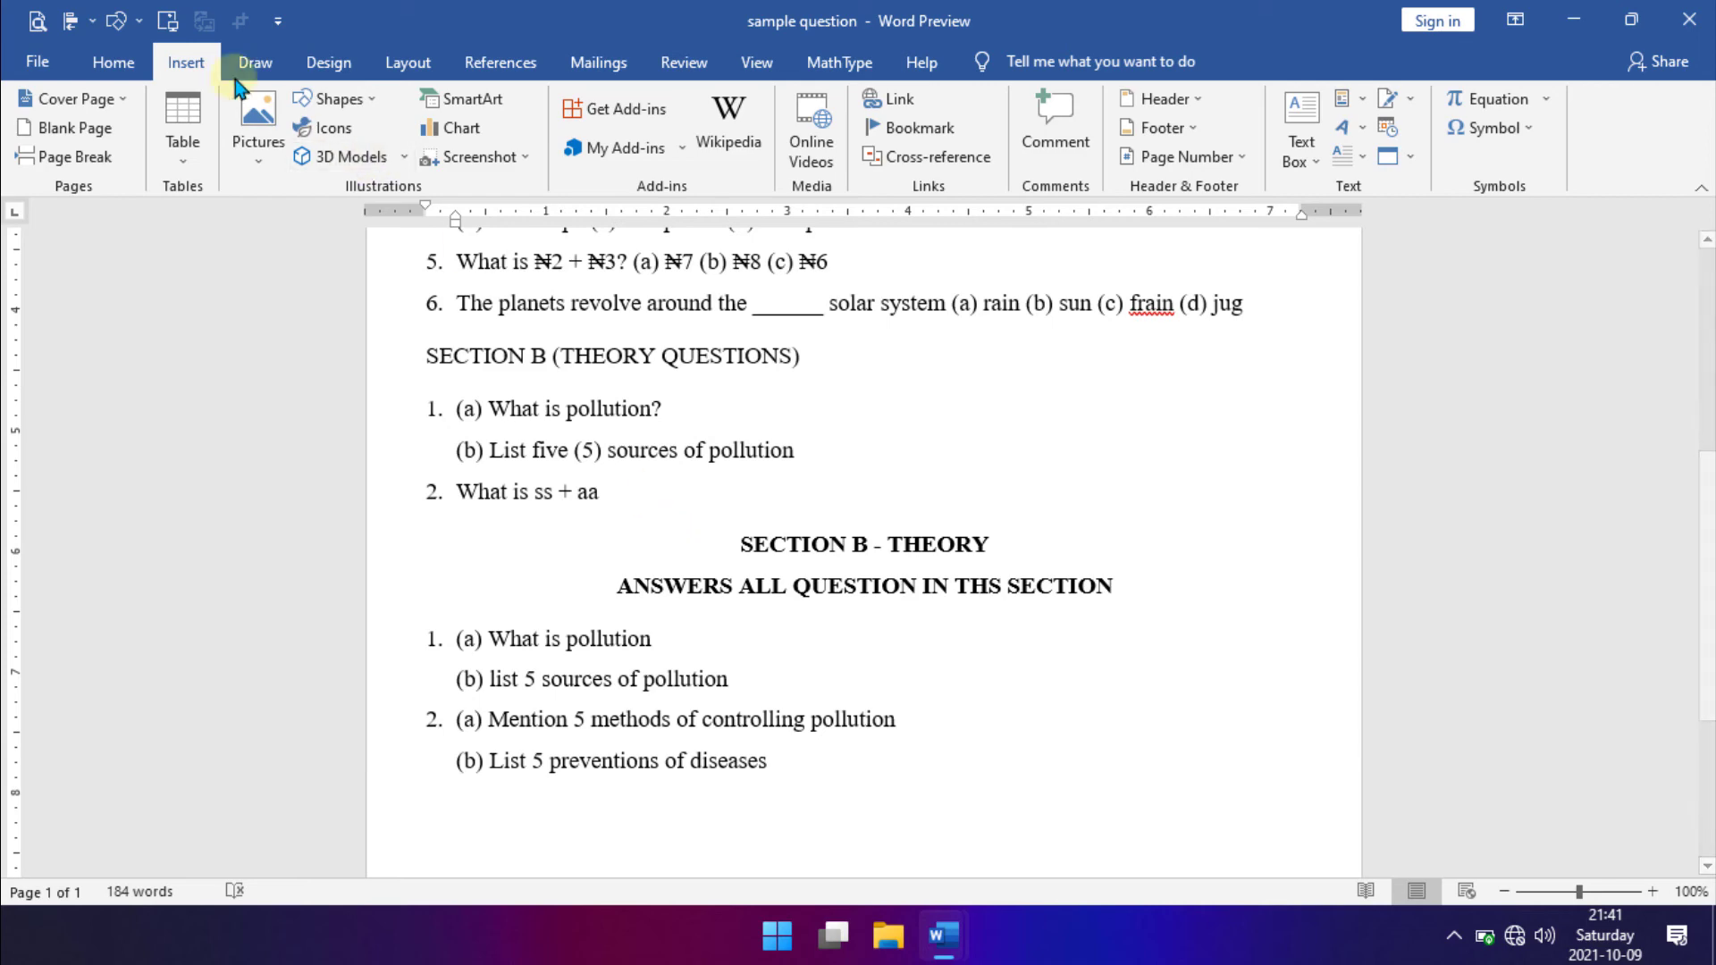
# Delete the AutoCorrect entry that replaces "dd" with "(d)", save the Word options, and test it by adding "dd" to theory question 2.
pyautogui.click(35, 60)
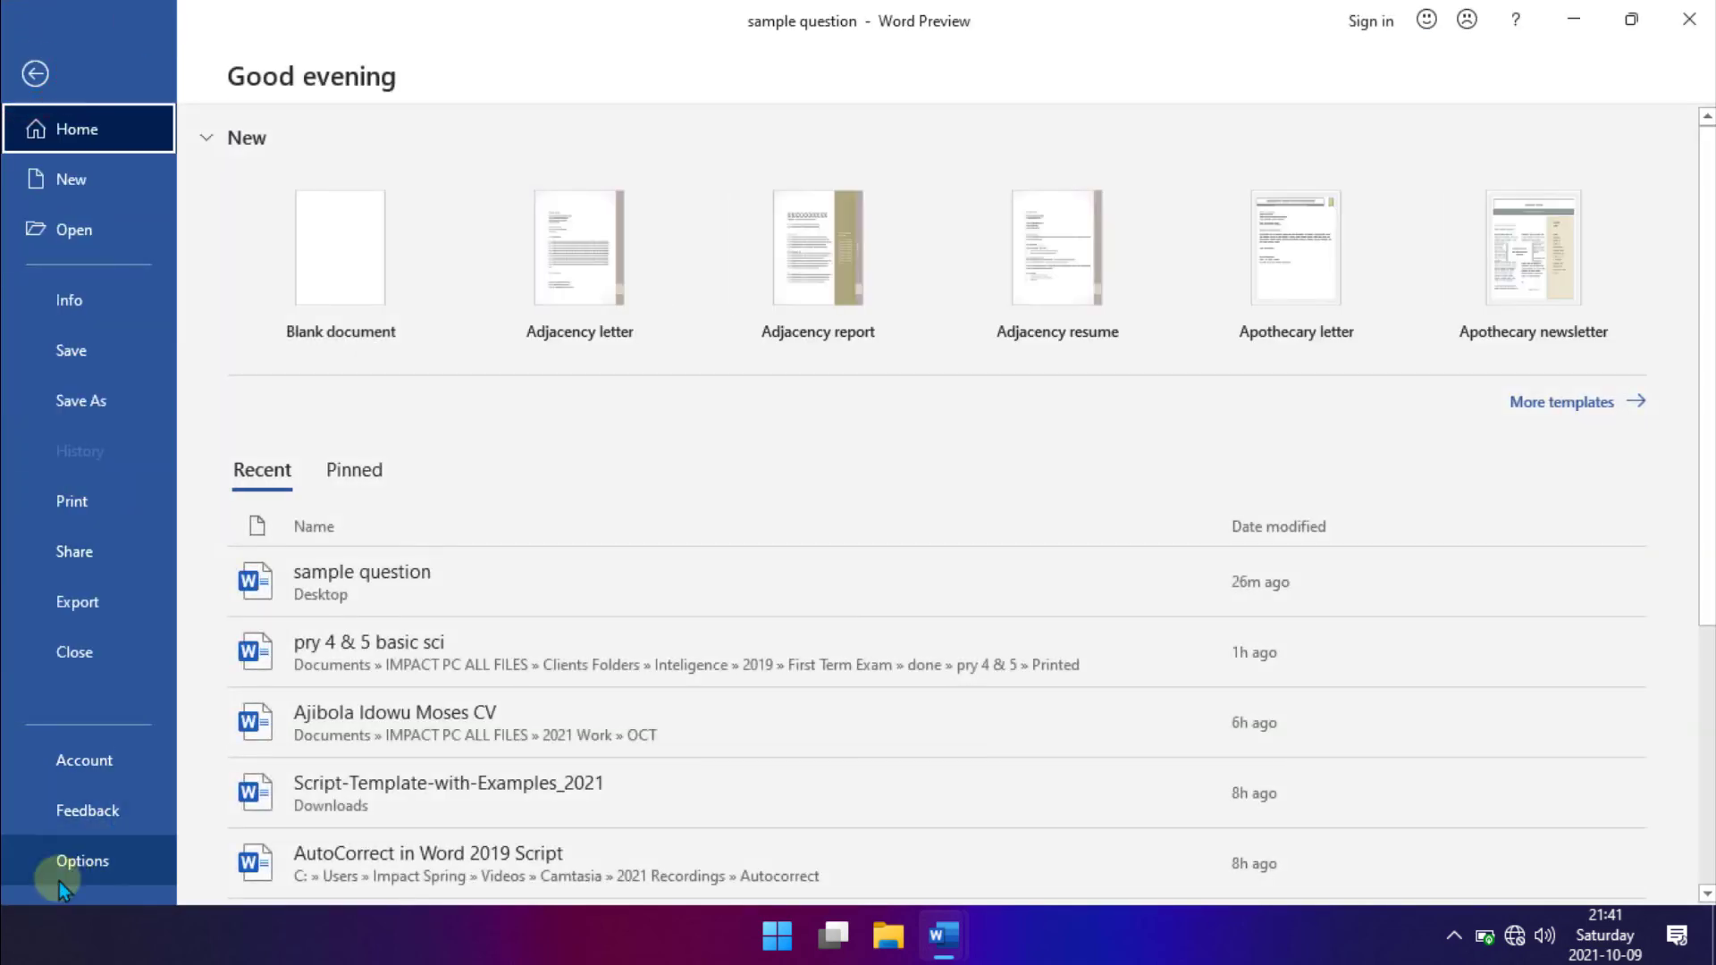
pyautogui.click(62, 867)
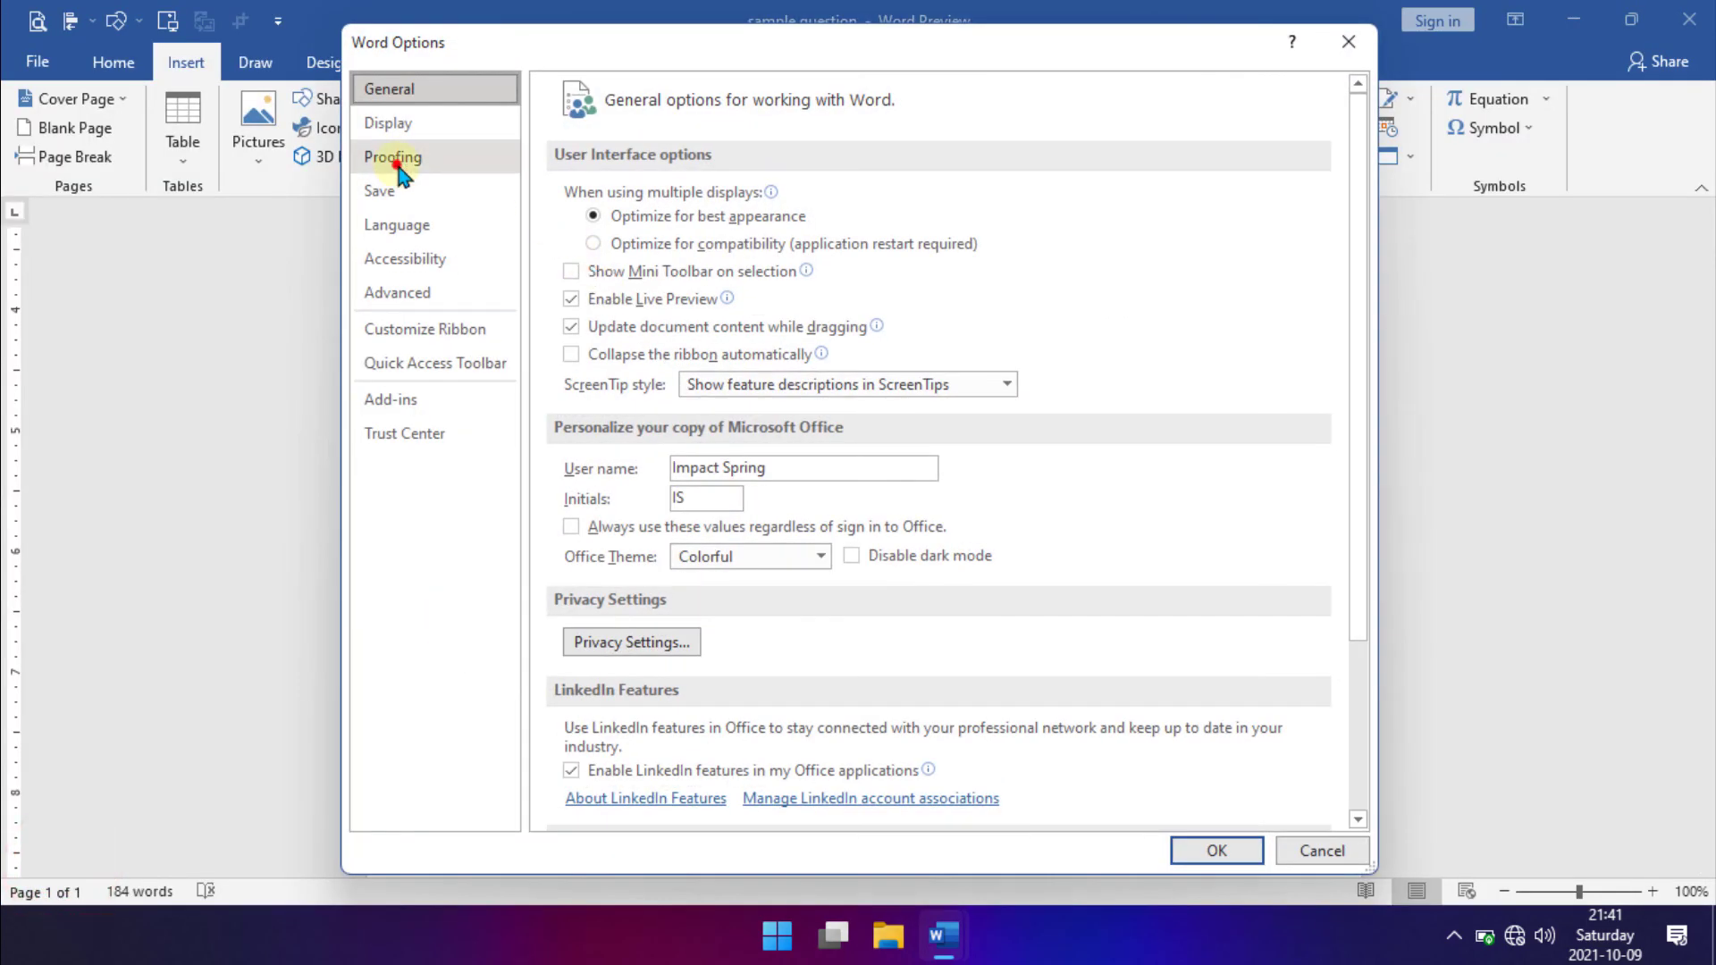
pyautogui.click(407, 159)
pyautogui.click(987, 200)
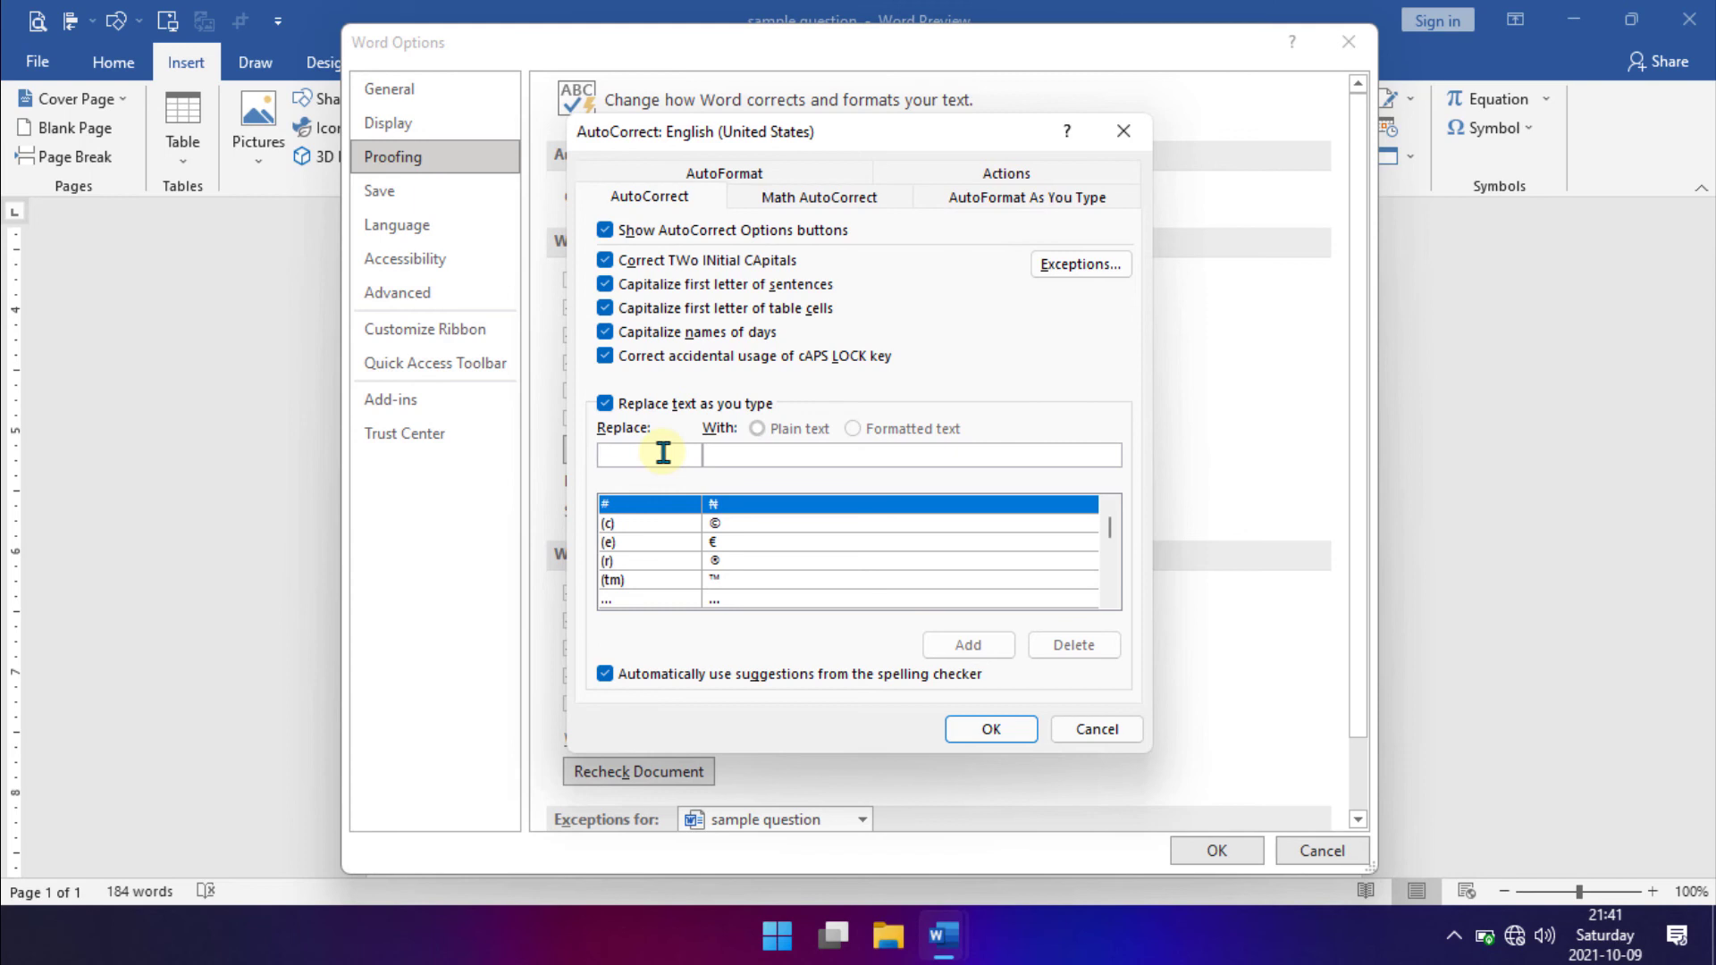
pyautogui.write('dd')
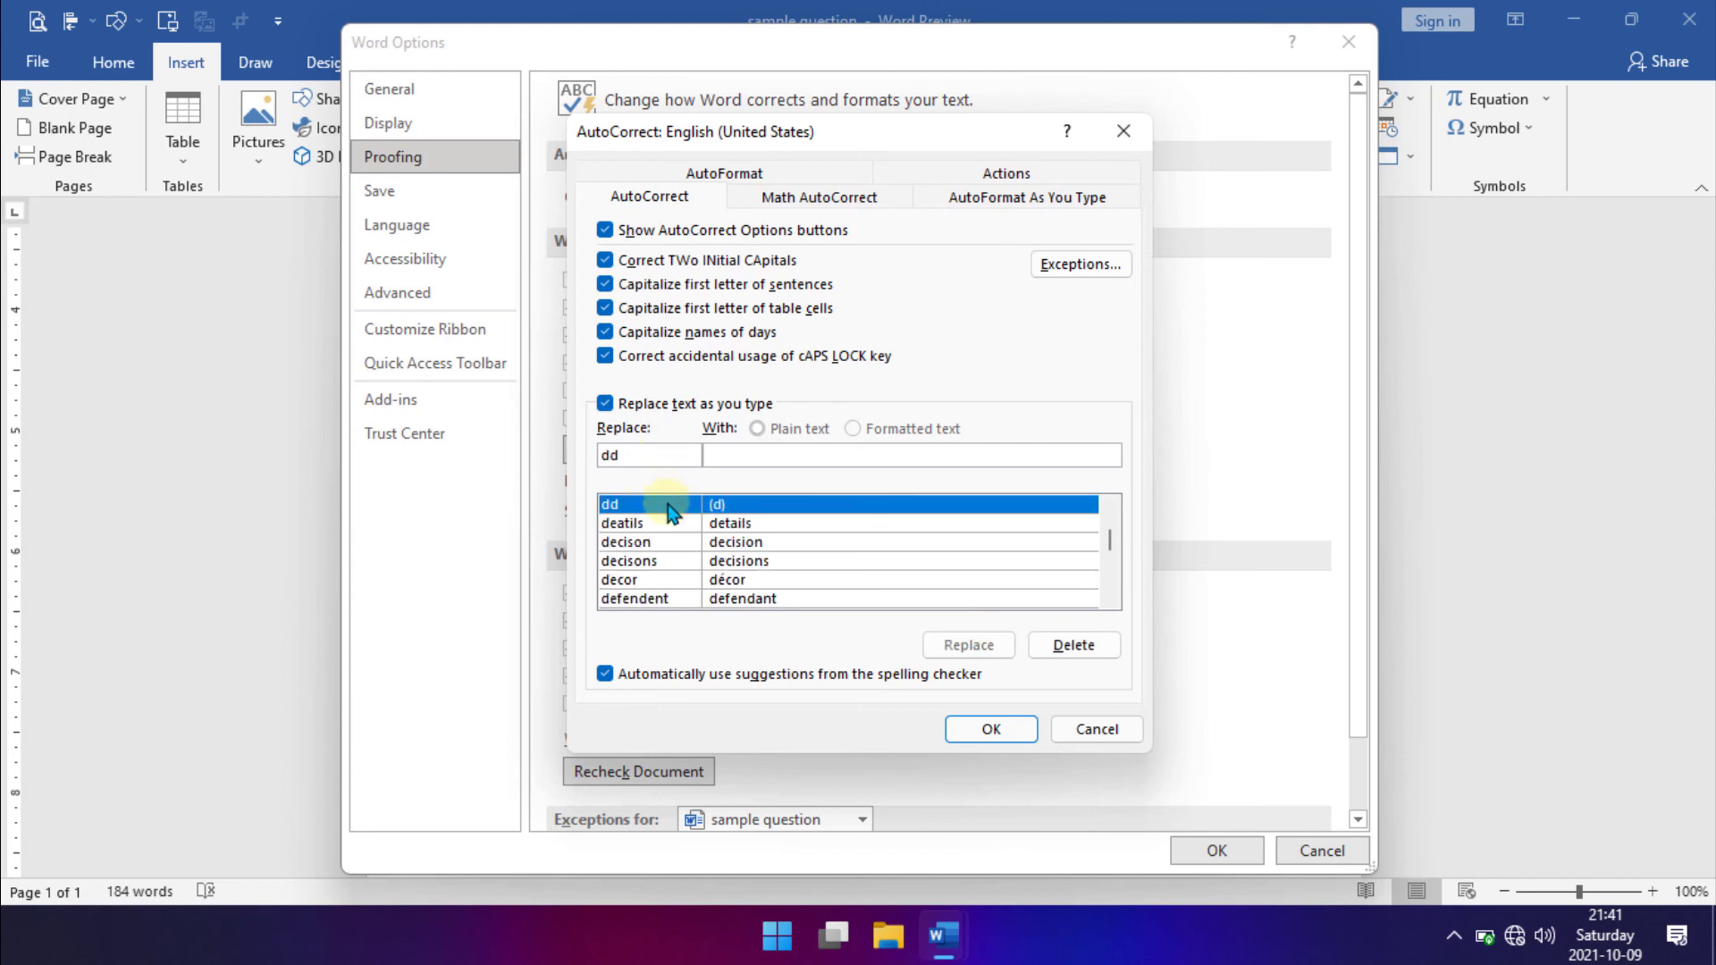
pyautogui.click(749, 505)
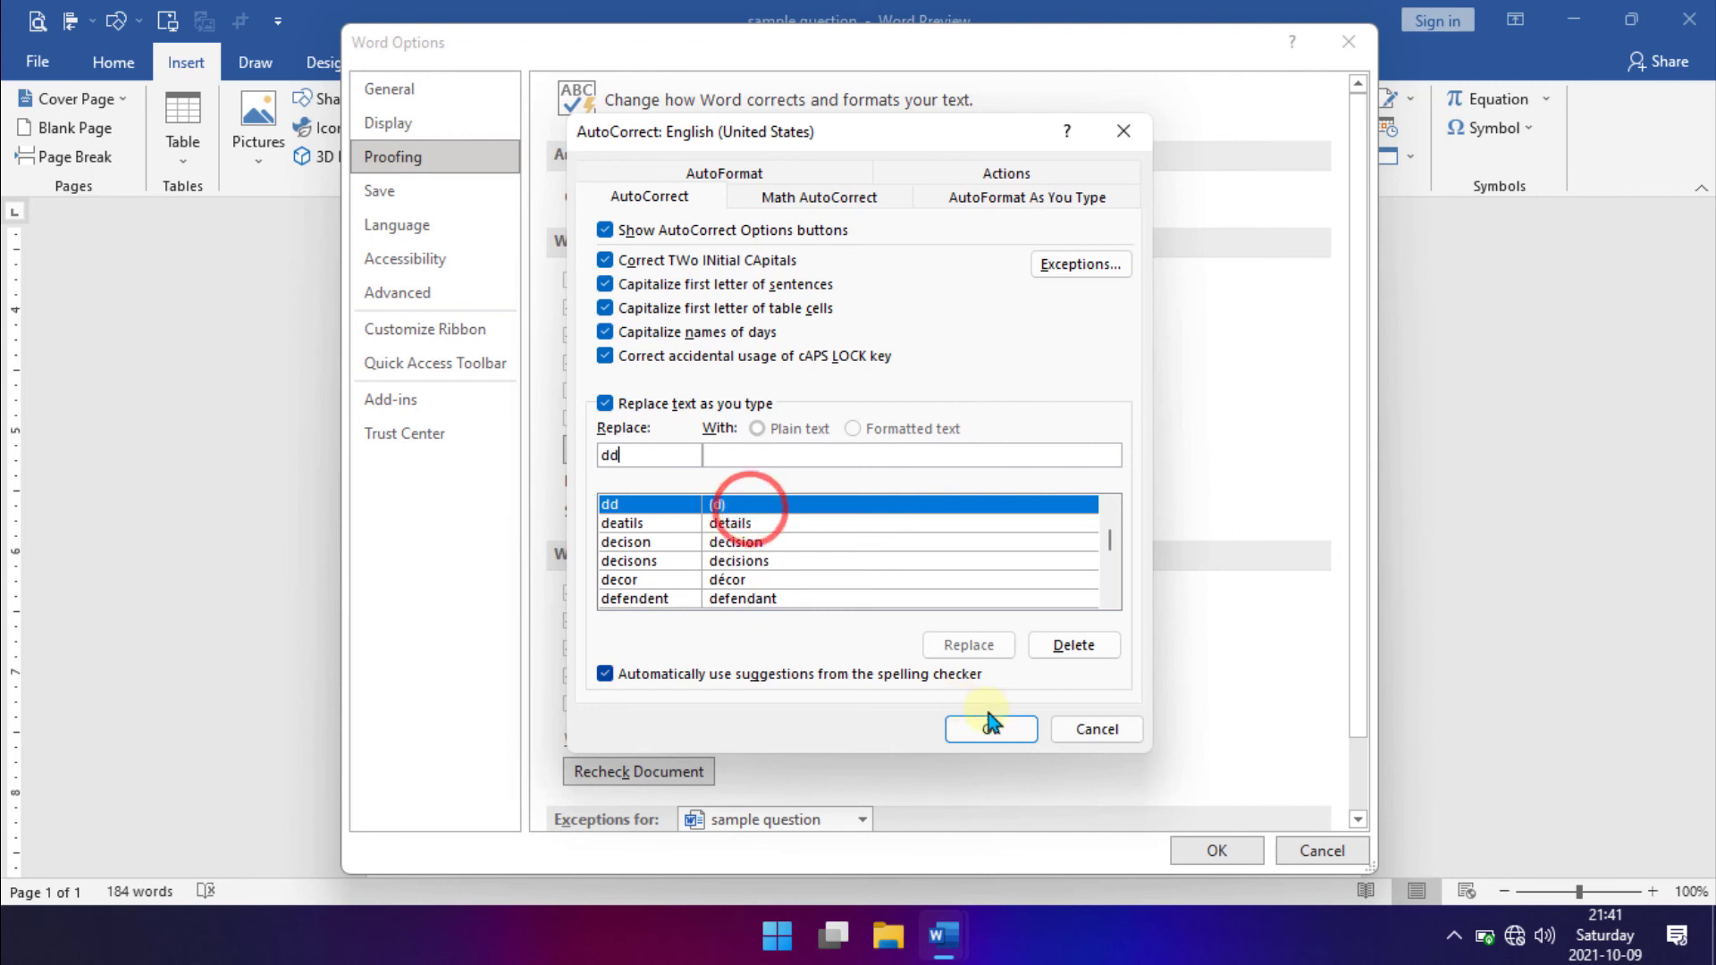
pyautogui.click(1079, 650)
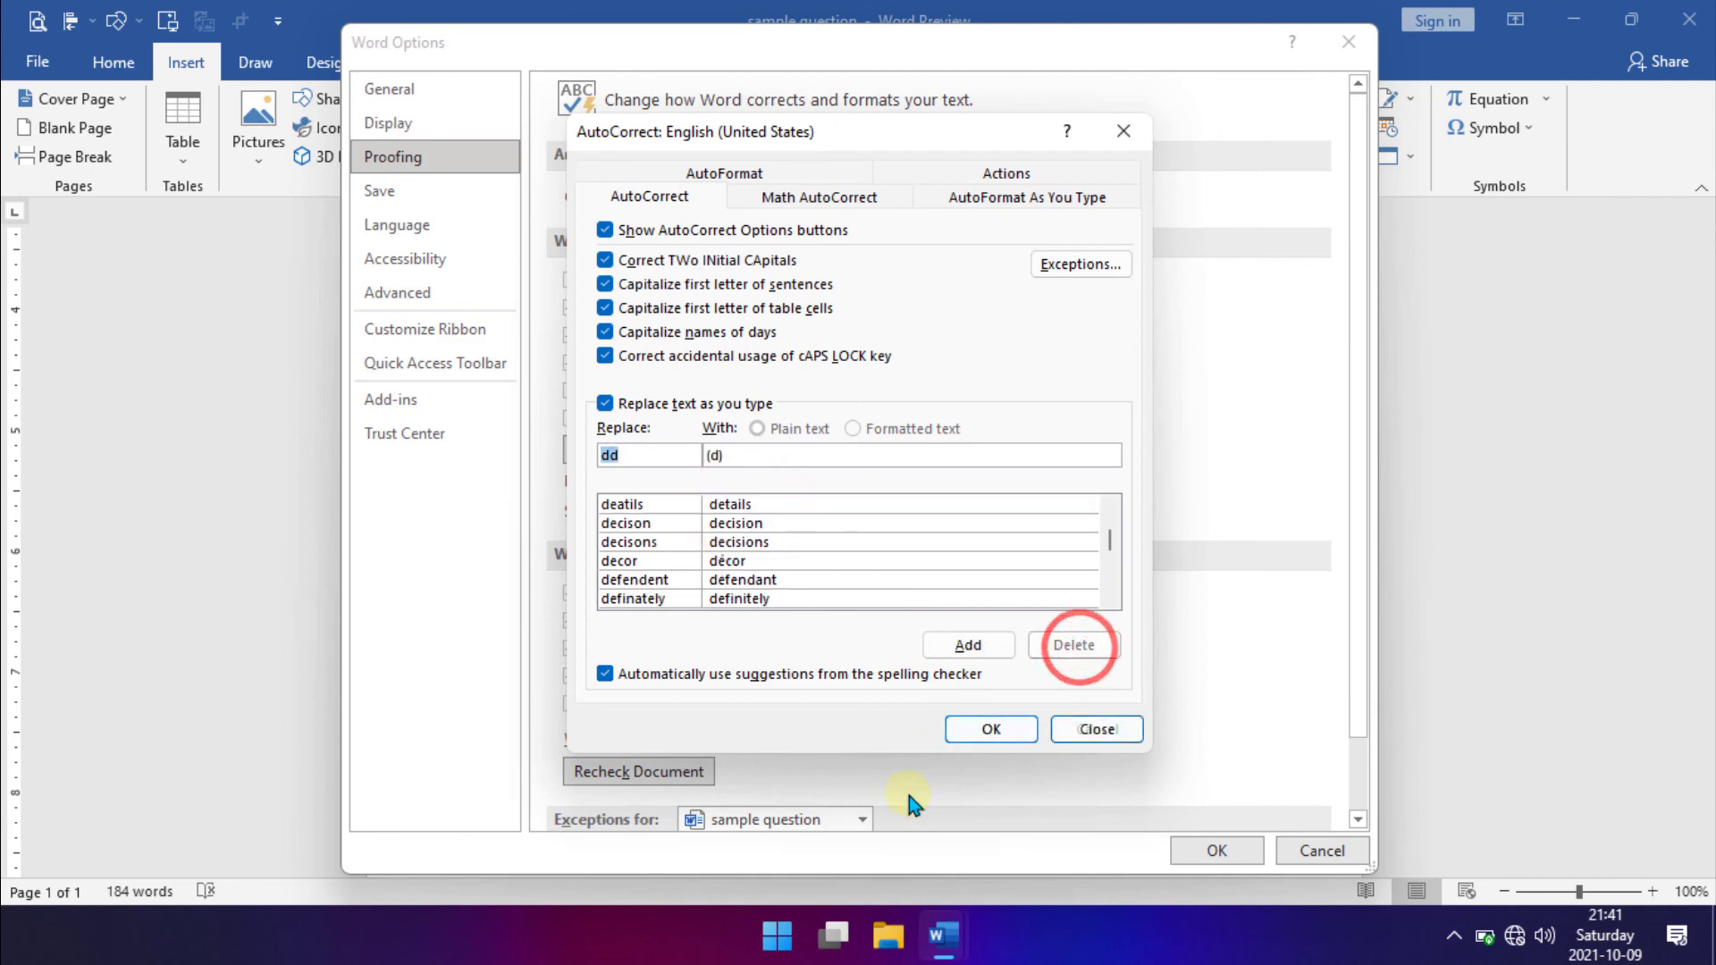
pyautogui.click(991, 730)
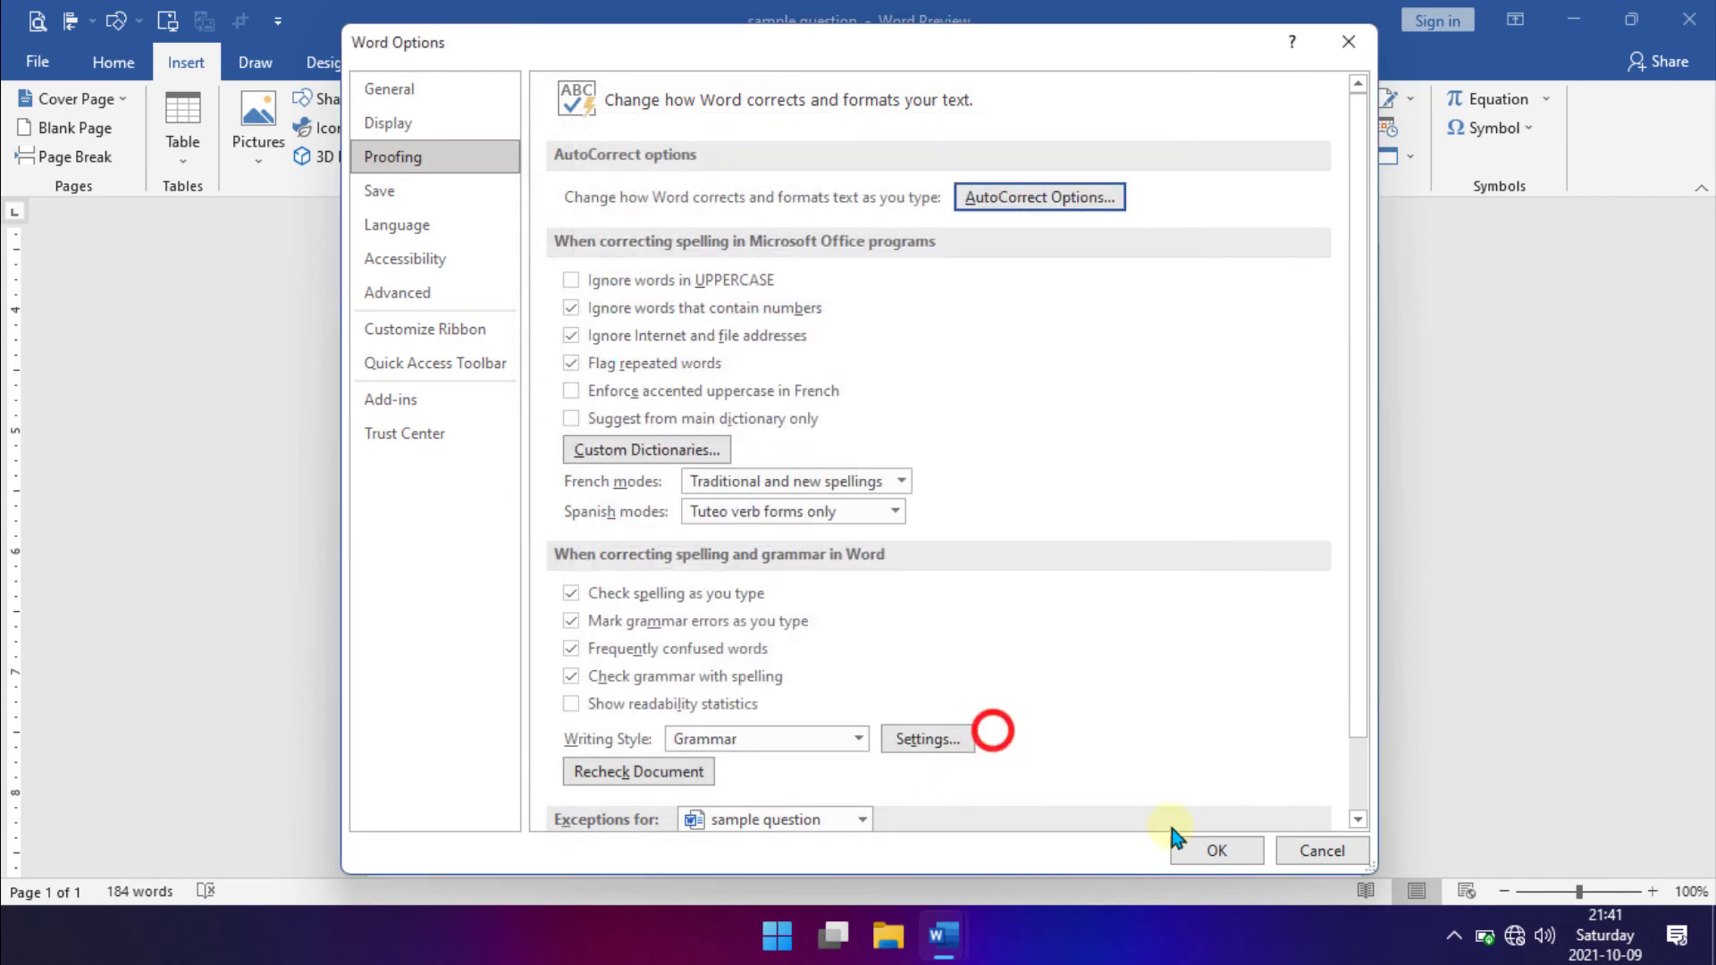
pyautogui.click(1213, 850)
pyautogui.write('dd')
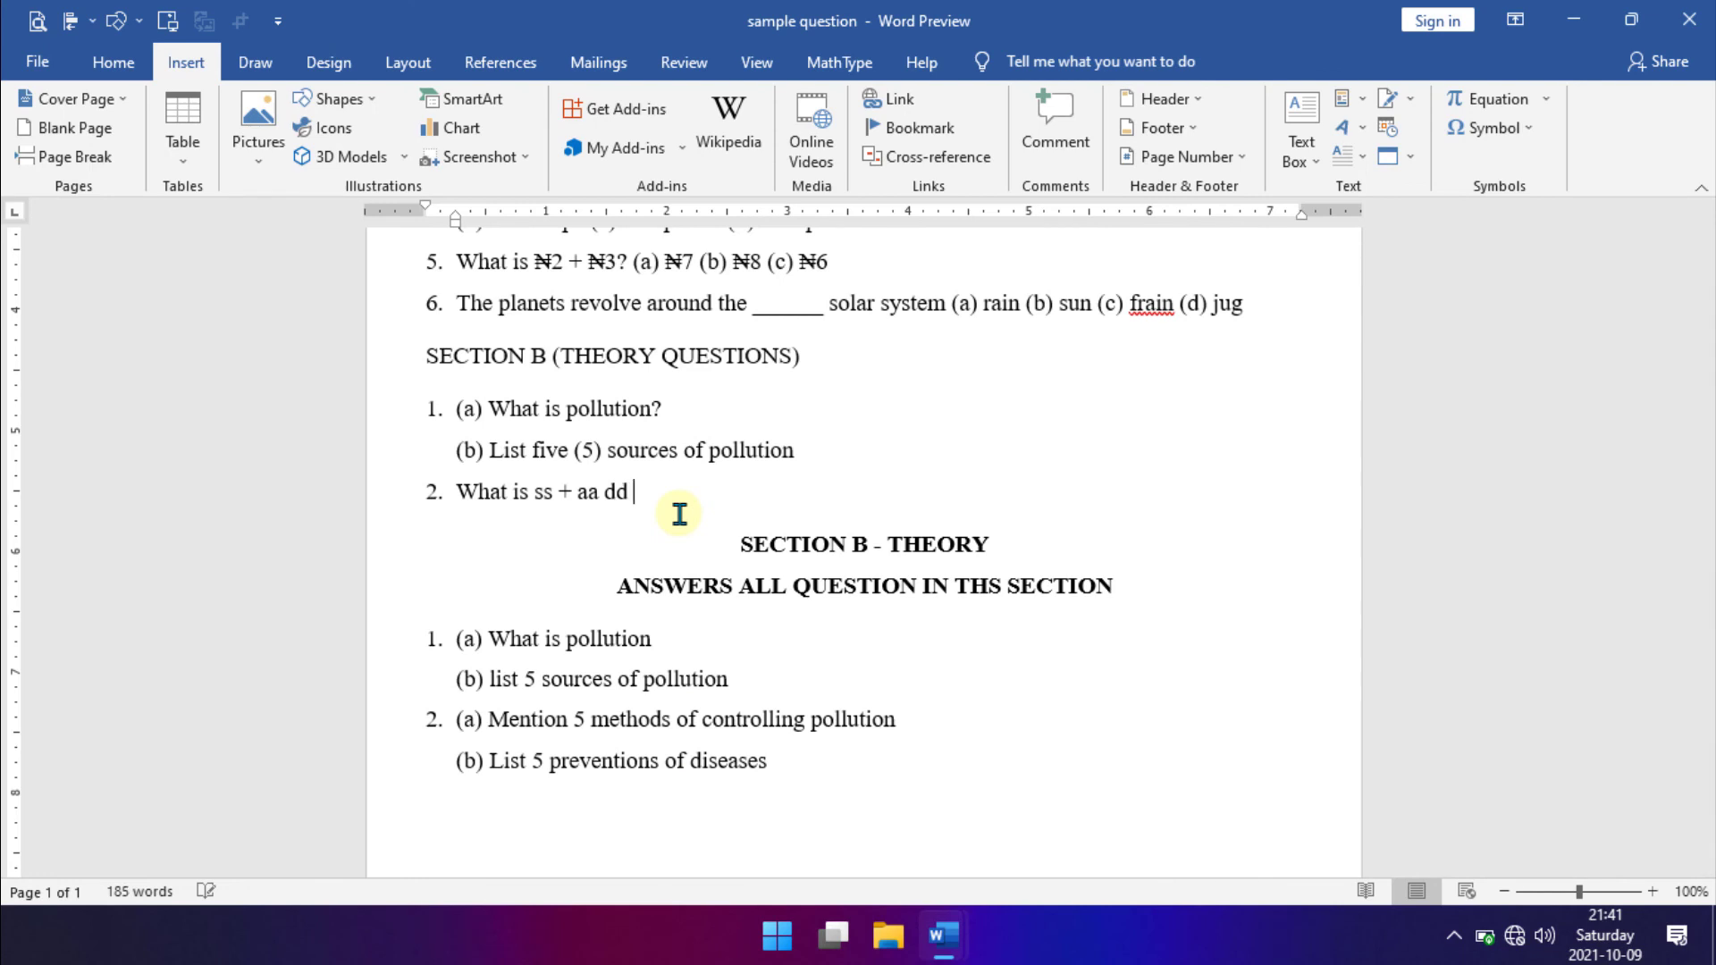